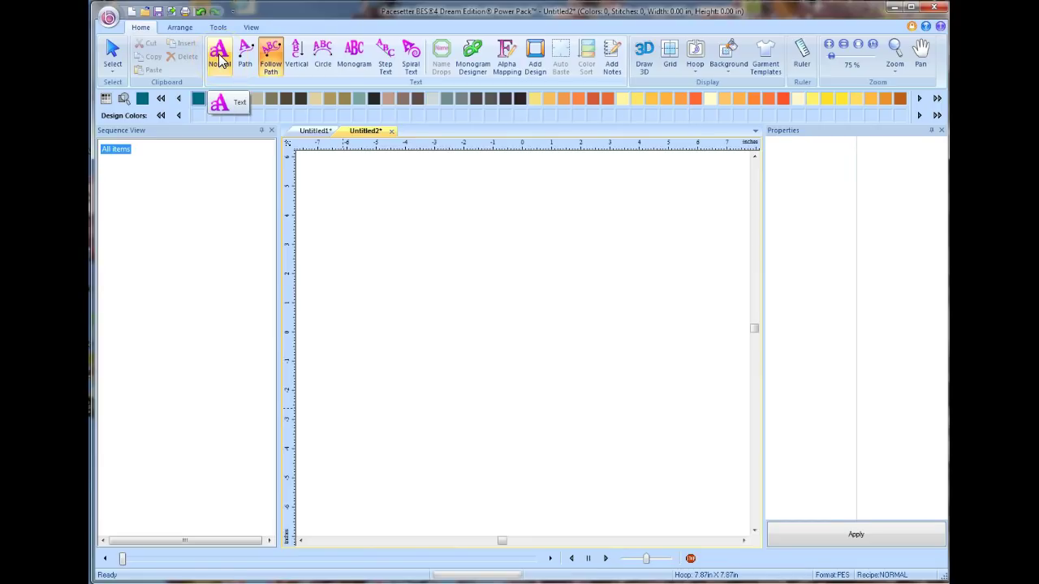
Examine the finished lettering samples in the Untitled1 design, including the spiral text, and return to the Untitled2 design.
click(315, 130)
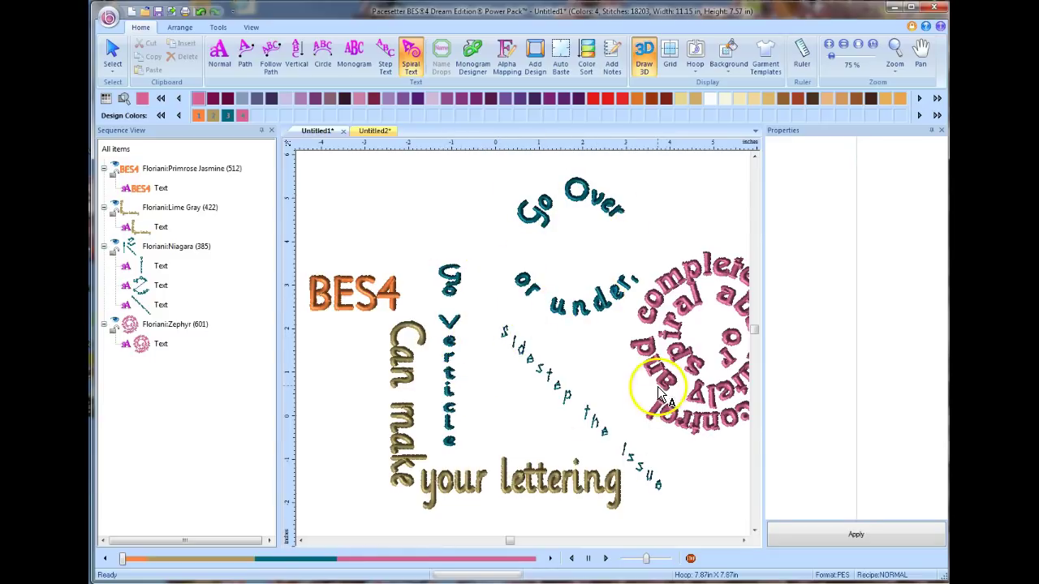
click(743, 540)
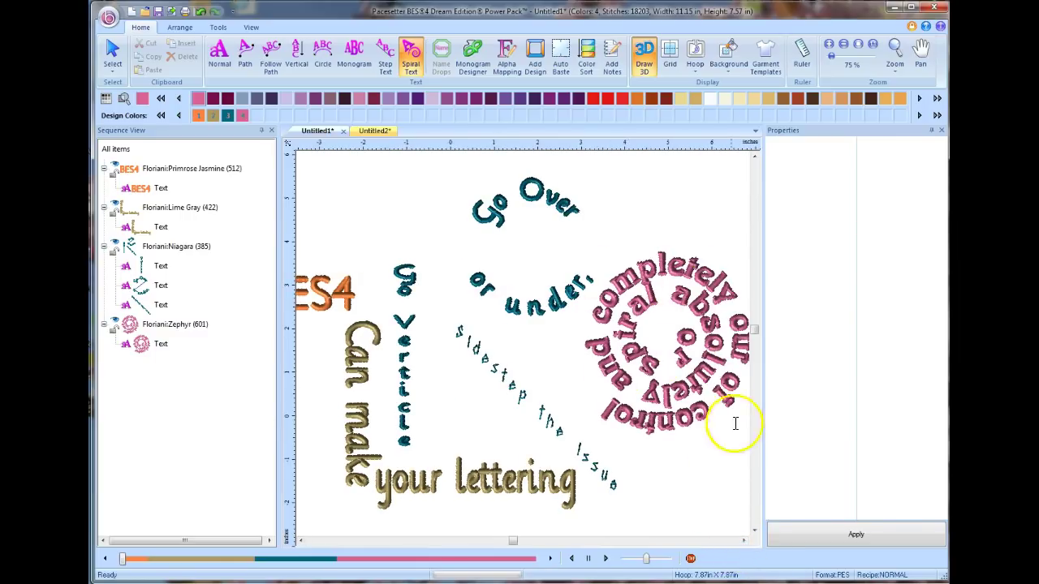
click(372, 132)
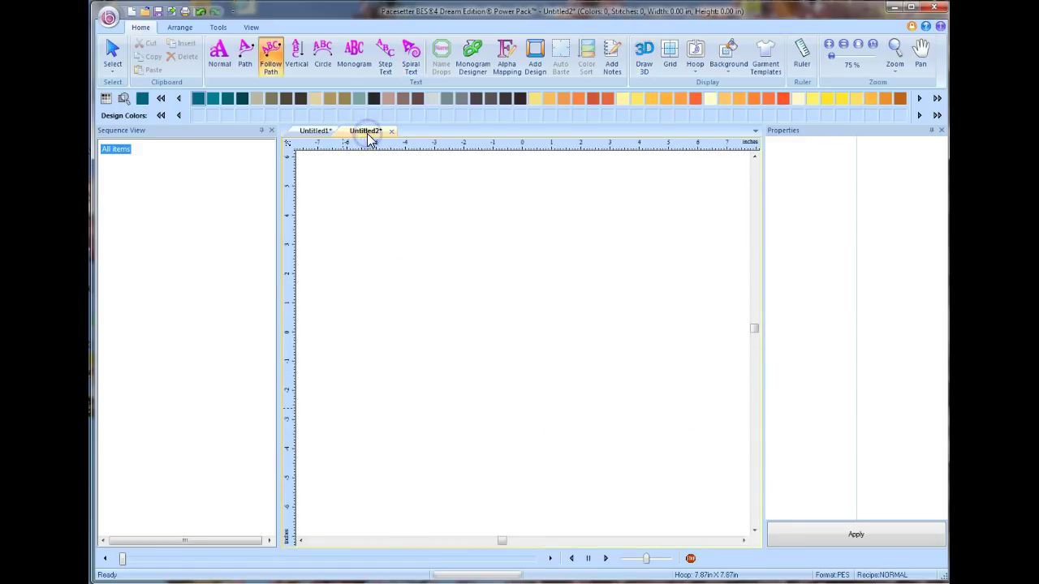
Add normal text reading BES4 to the empty design and apply the Chalk font to it.
click(224, 58)
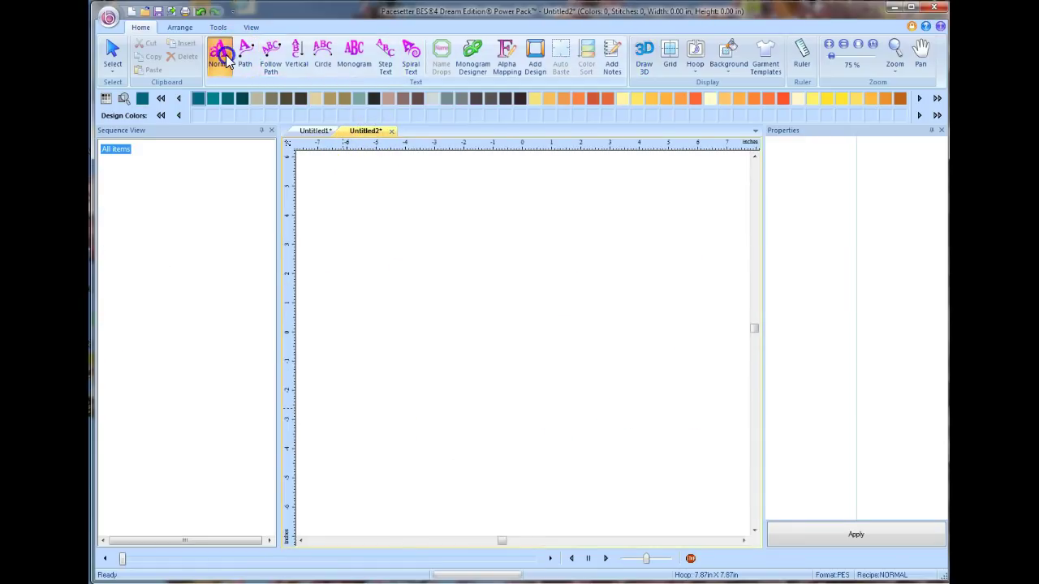
click(349, 216)
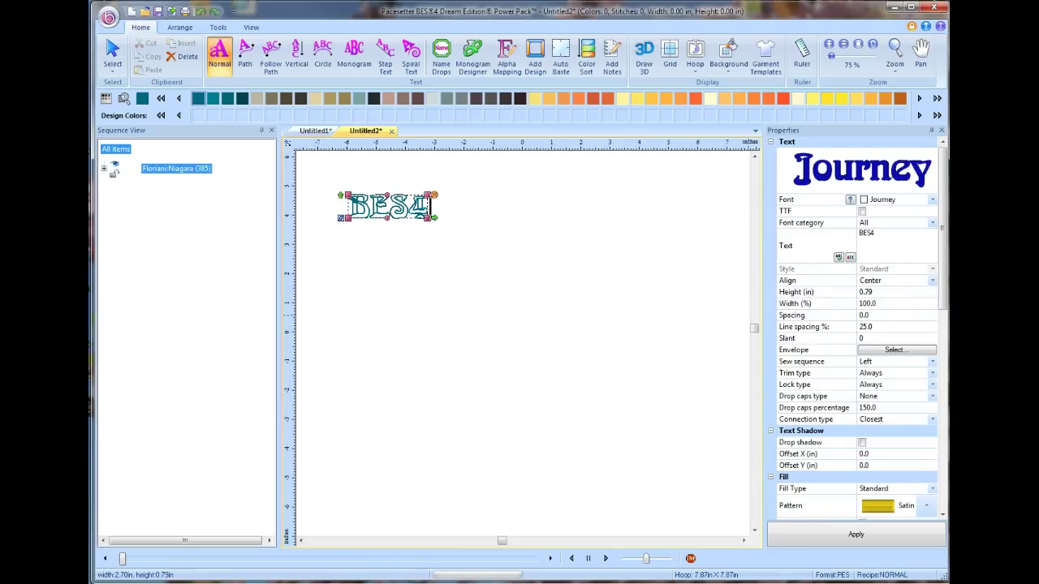
click(932, 200)
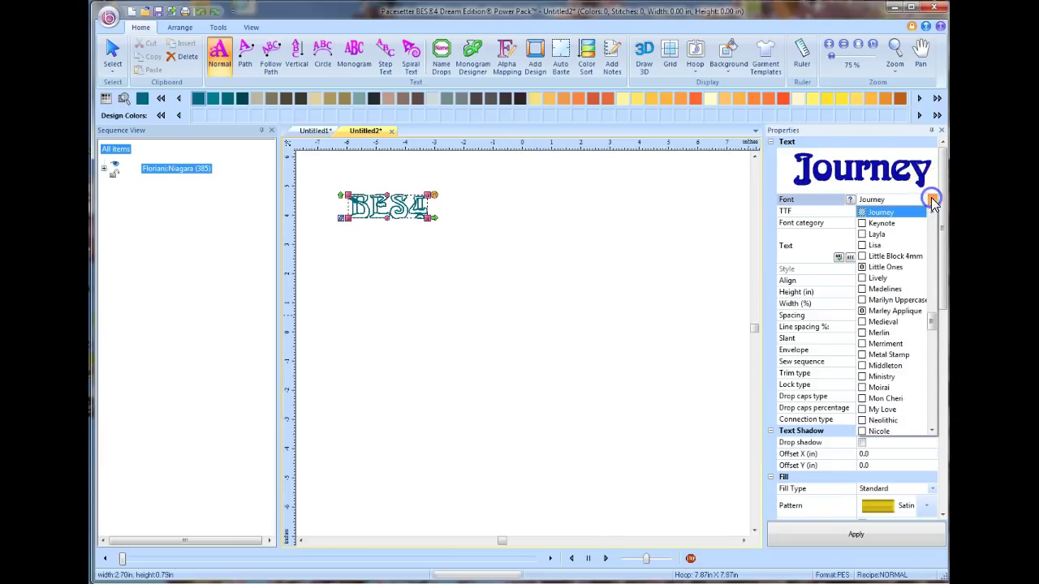
drag(930, 325, 927, 268)
click(880, 300)
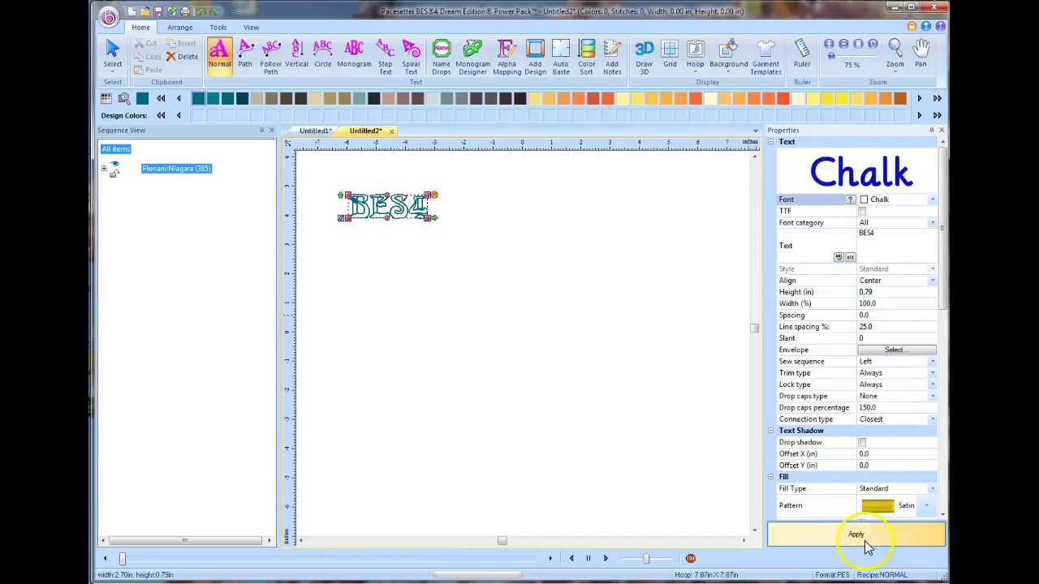
click(860, 535)
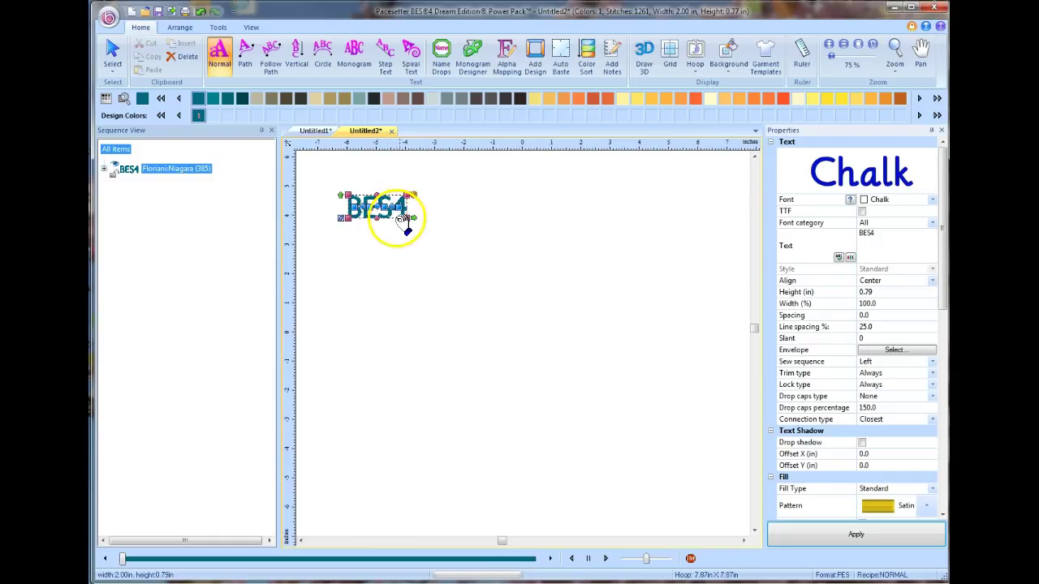
Resize the BES4 lettering to about 0.81 in high and about 105.9% width, and rotate it slightly.
click(859, 46)
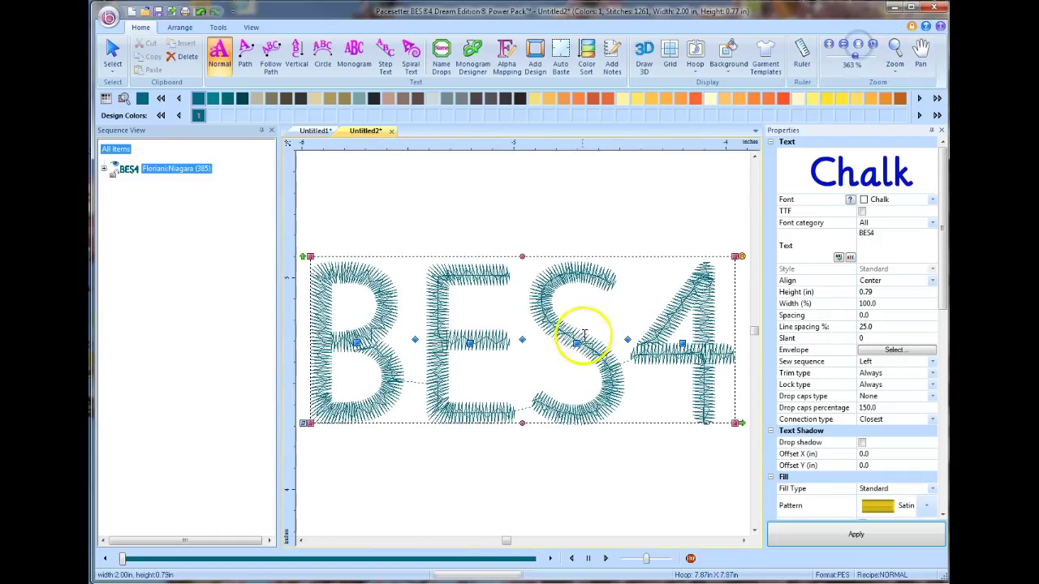
click(845, 47)
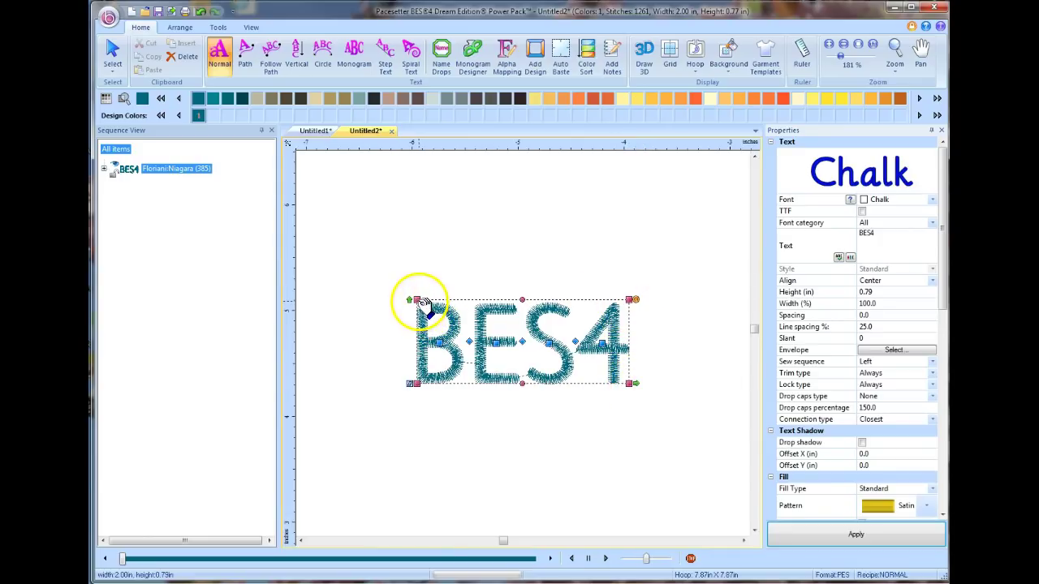
mouse_move(424, 303)
mouse_down()
mouse_move(389, 265)
mouse_move(394, 246)
mouse_move(410, 288)
mouse_up()
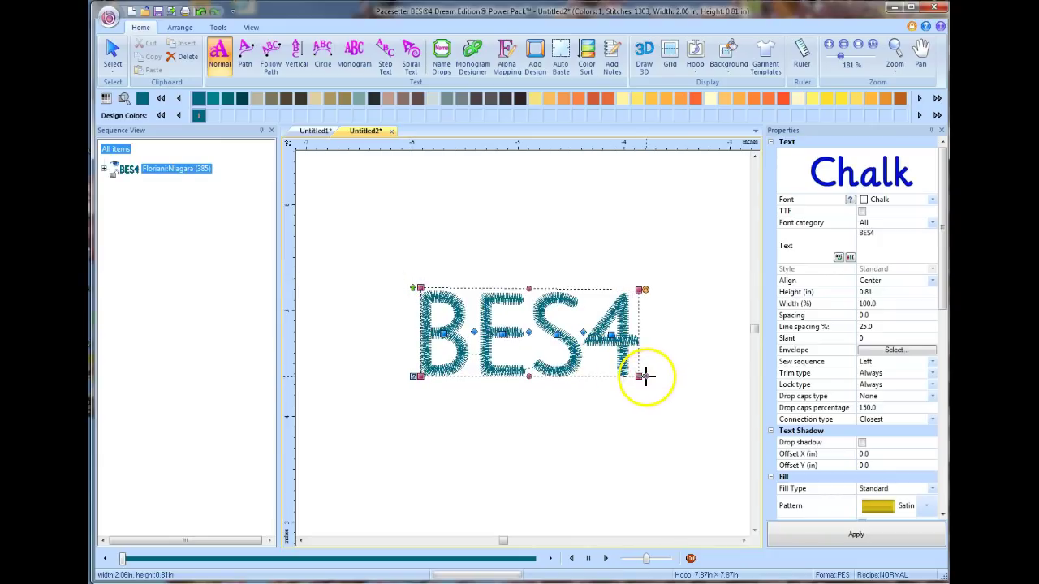
mouse_move(645, 376)
mouse_down()
mouse_move(725, 378)
mouse_move(658, 376)
mouse_up()
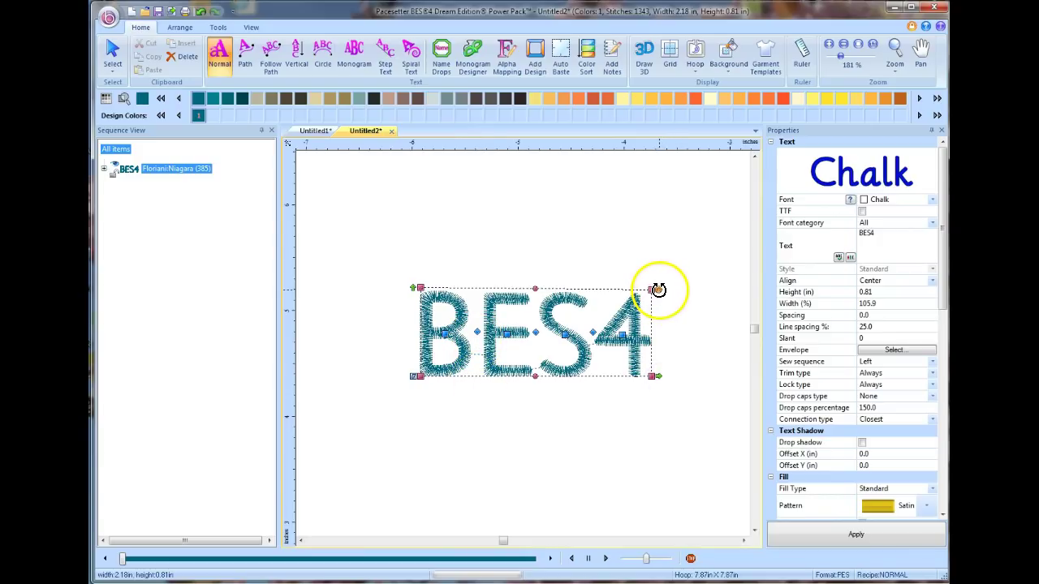
mouse_move(658, 290)
mouse_down()
mouse_move(617, 230)
mouse_move(666, 274)
mouse_move(665, 287)
mouse_up()
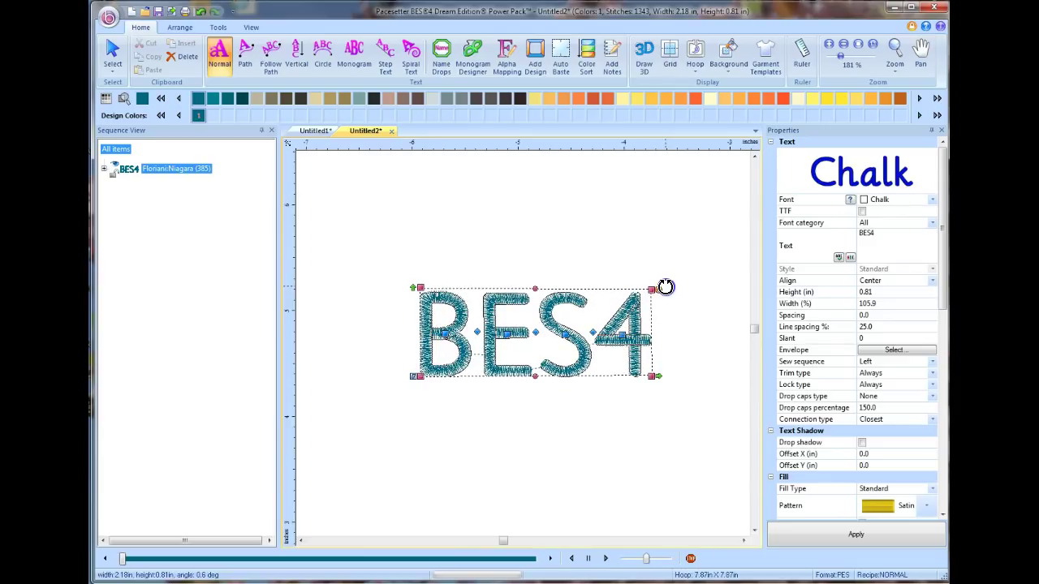
Try a slant of about 48 degrees on the BES4 lettering and return the slant to 0.
click(412, 378)
click(432, 370)
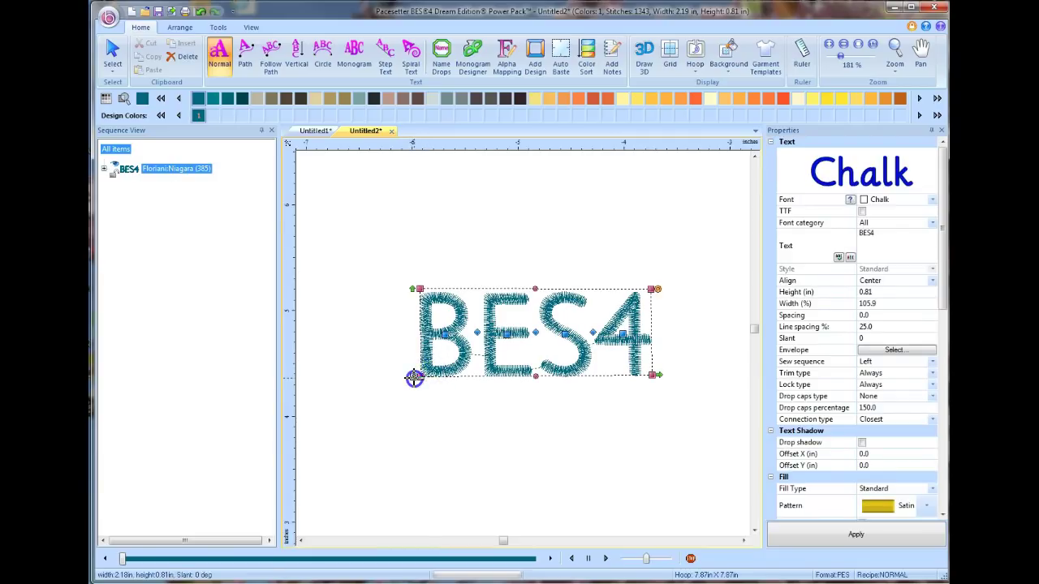
drag(414, 378, 497, 351)
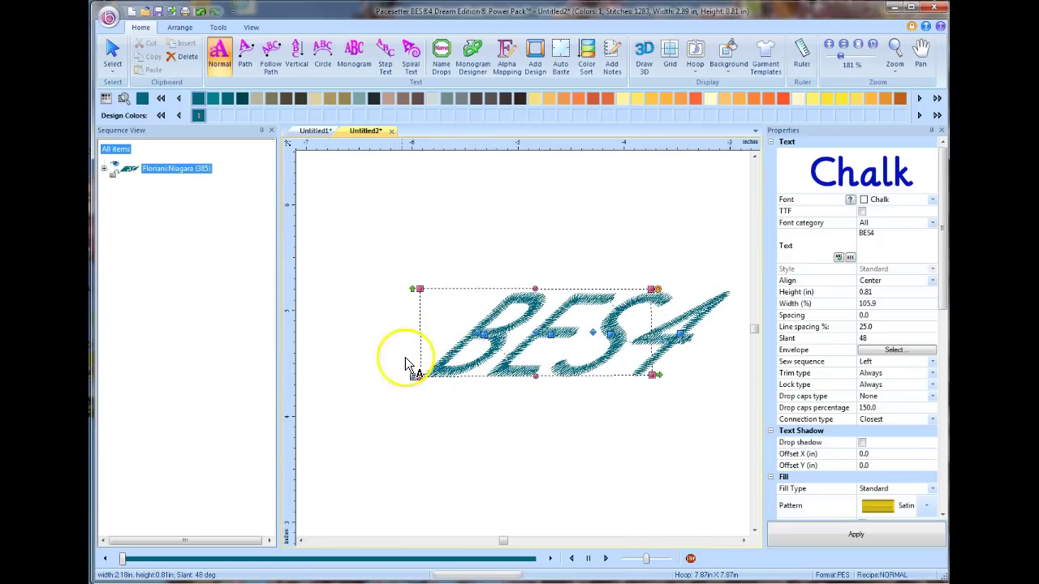
drag(413, 376, 334, 373)
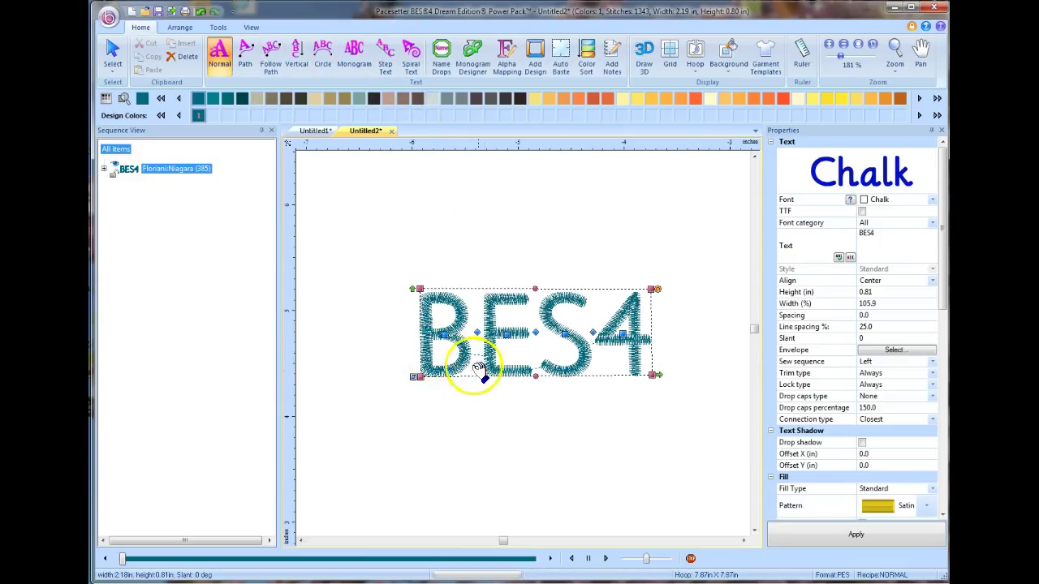
Move the BES4 lettering up and to the left in the design and turn on the 3D stitch display.
click(510, 381)
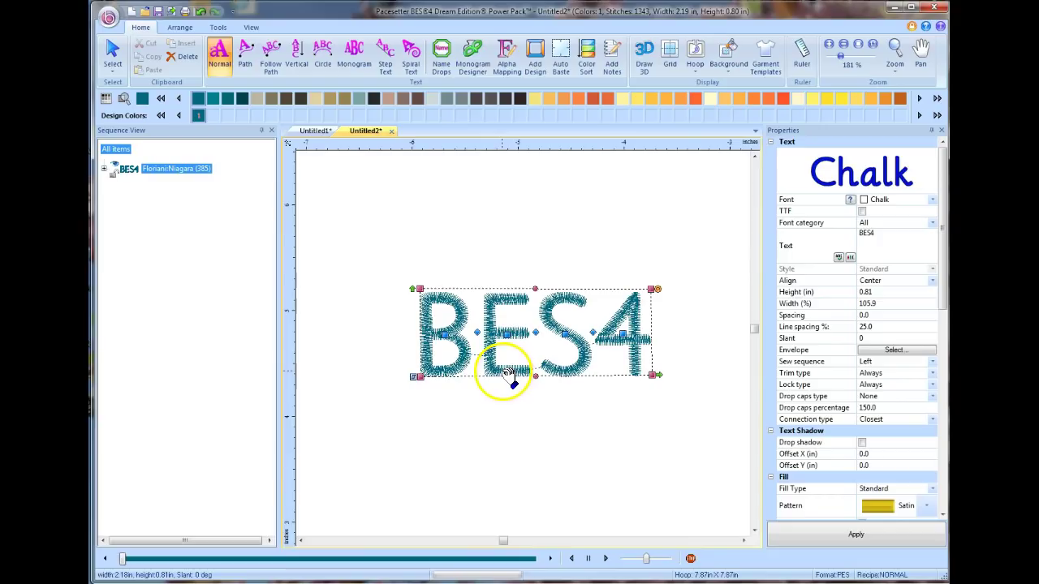
drag(510, 381, 405, 346)
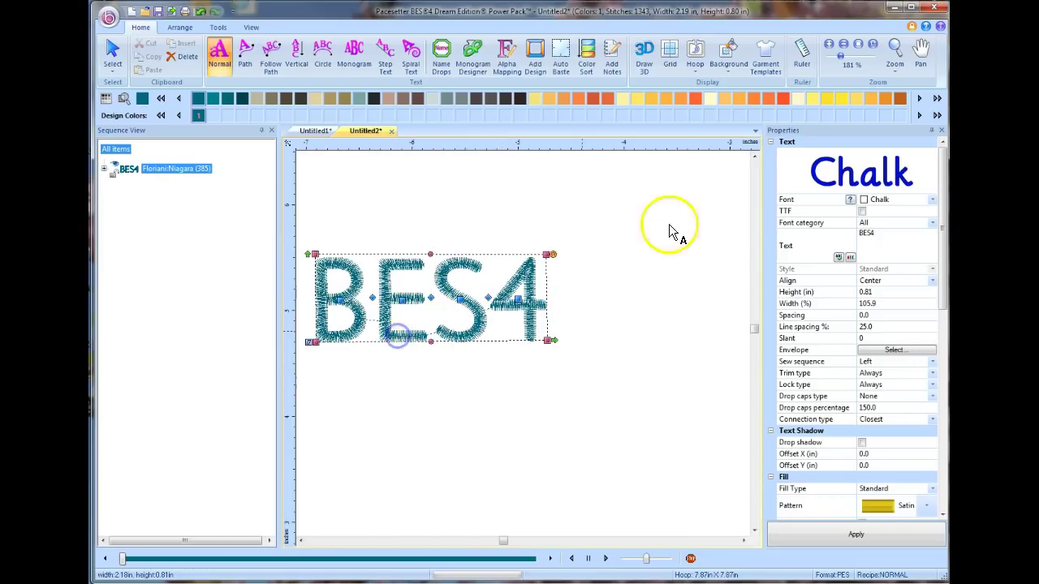
click(841, 46)
click(842, 46)
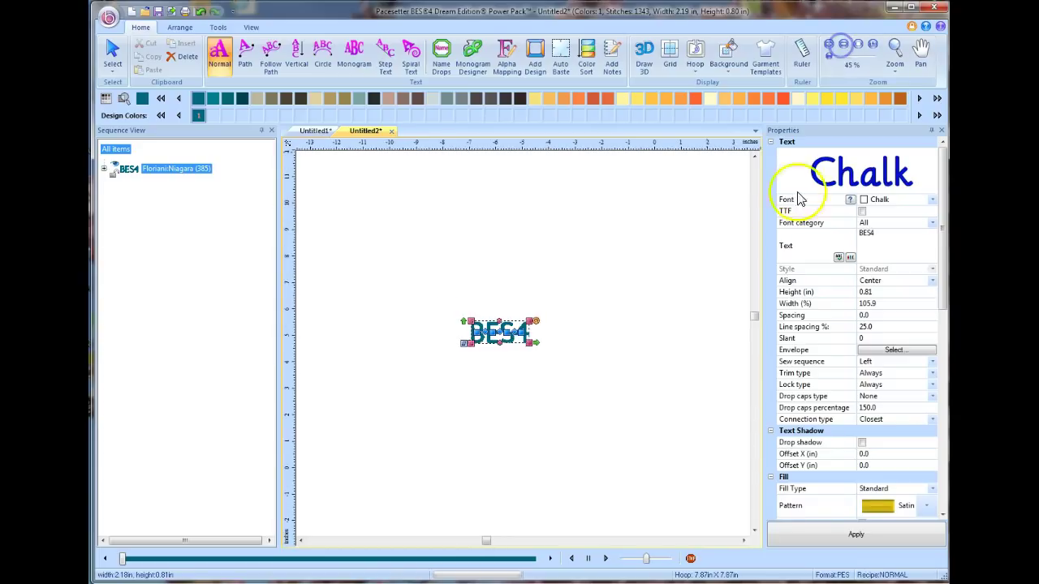
click(643, 51)
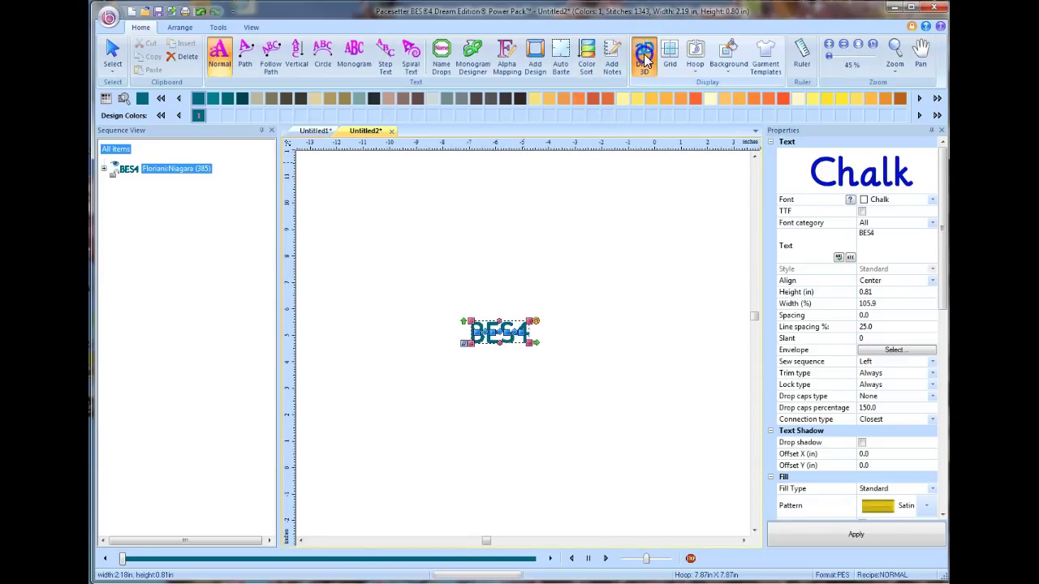
click(579, 340)
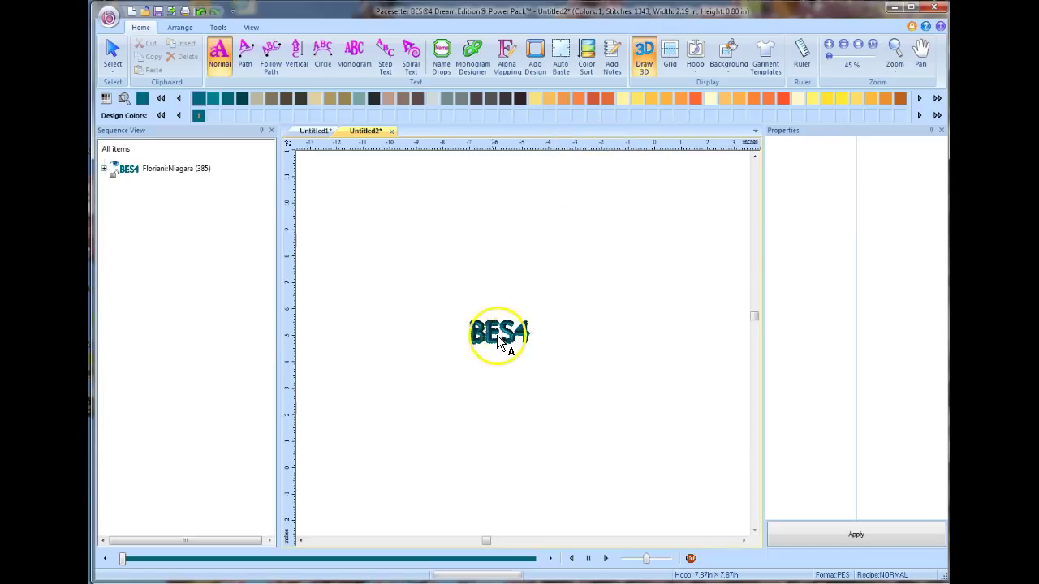
Create path text reading "Can make your lettering" along the CornerSharp-BottomLeft path below BES4 and apply it as stitches.
click(246, 61)
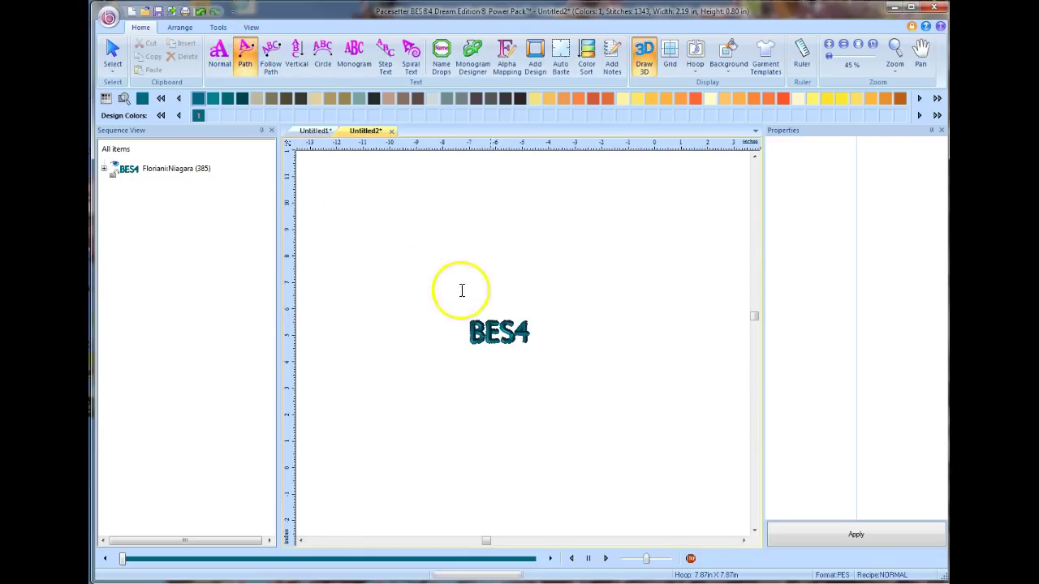
click(546, 358)
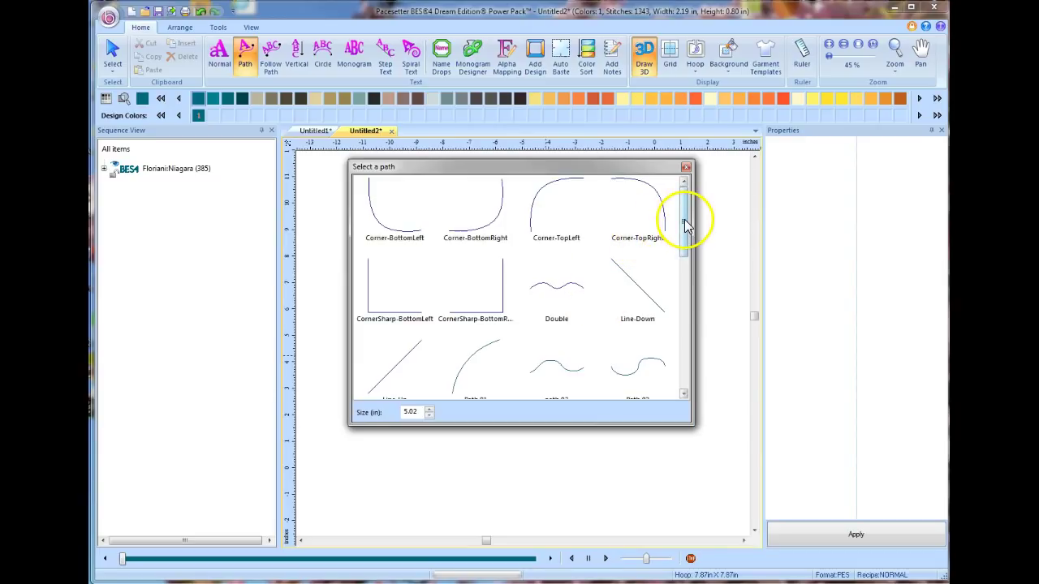
mouse_move(684, 222)
mouse_down()
mouse_move(670, 317)
mouse_move(680, 235)
mouse_up()
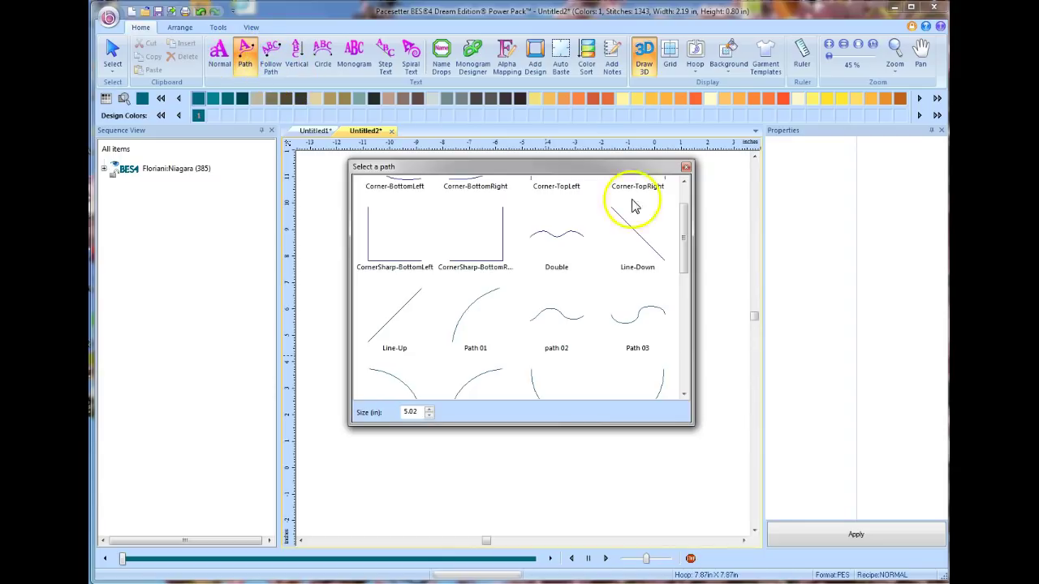
double_click(380, 257)
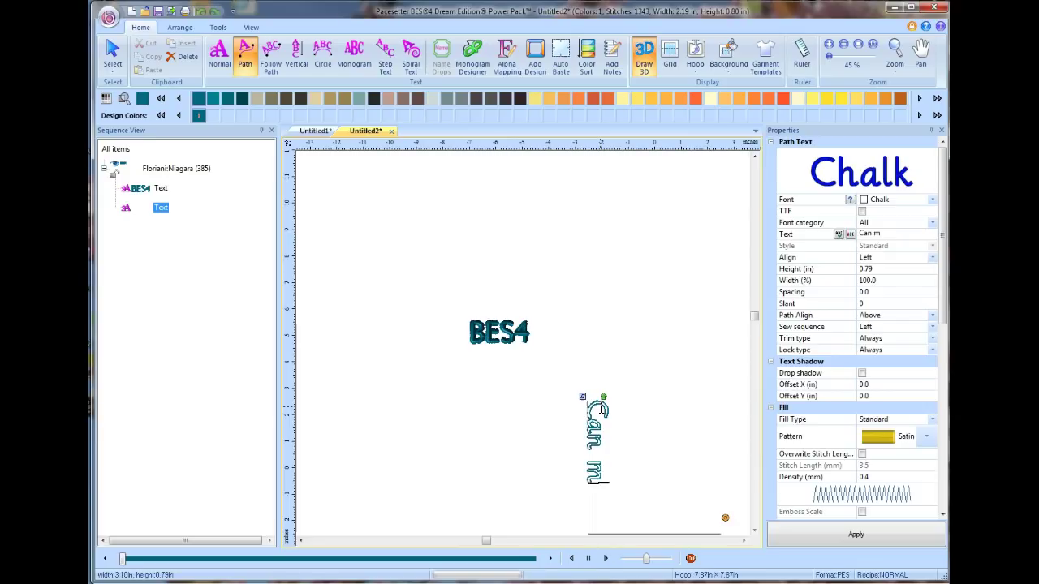
text(ake your l)
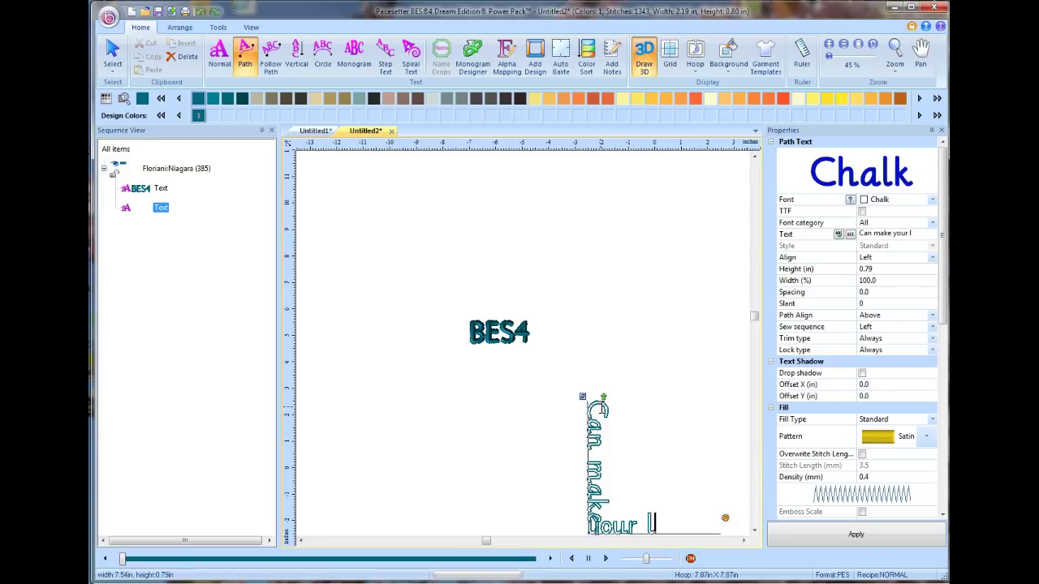
text(ettering)
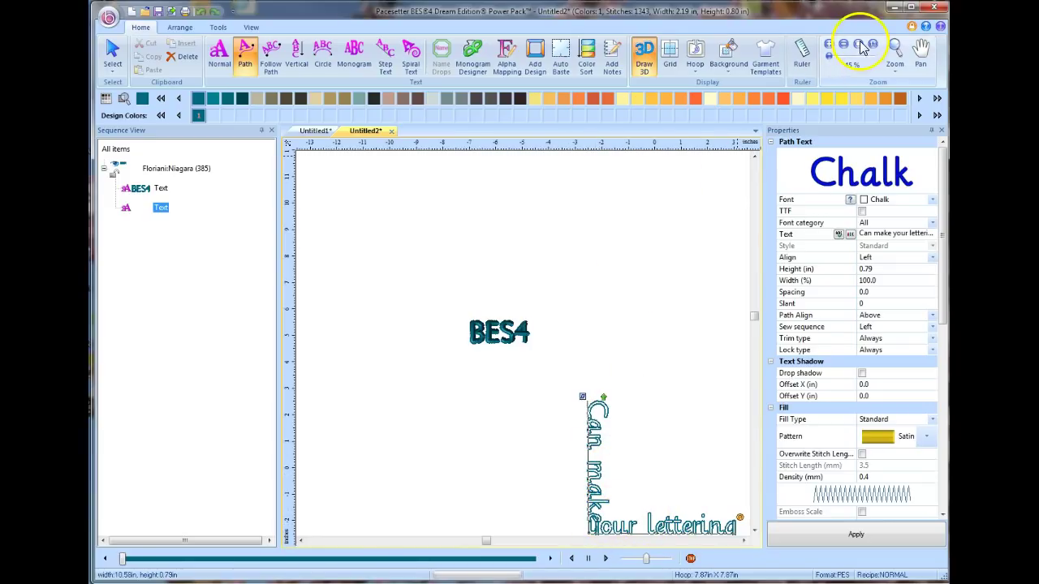
click(754, 530)
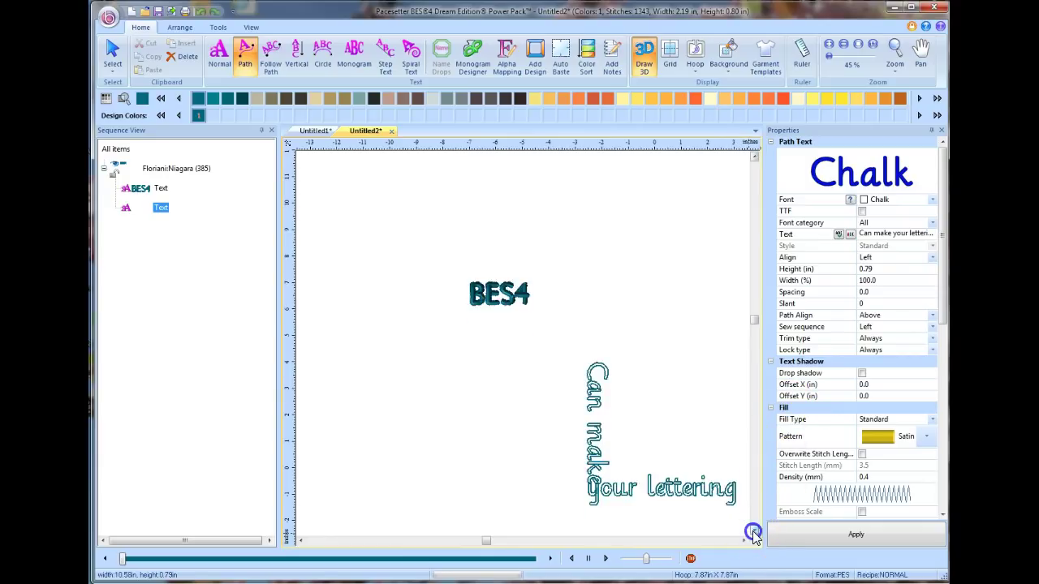
click(828, 46)
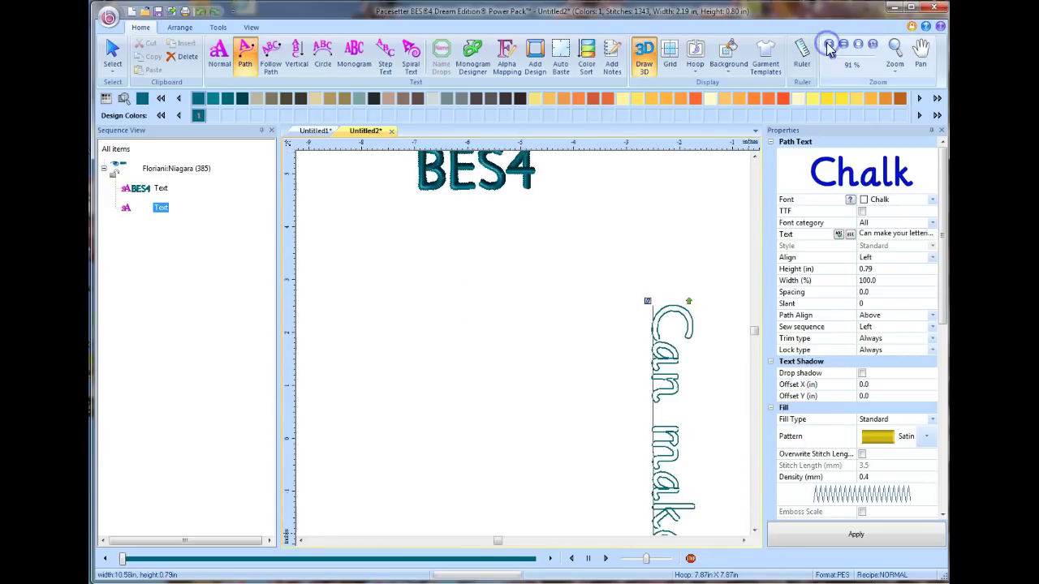
click(753, 531)
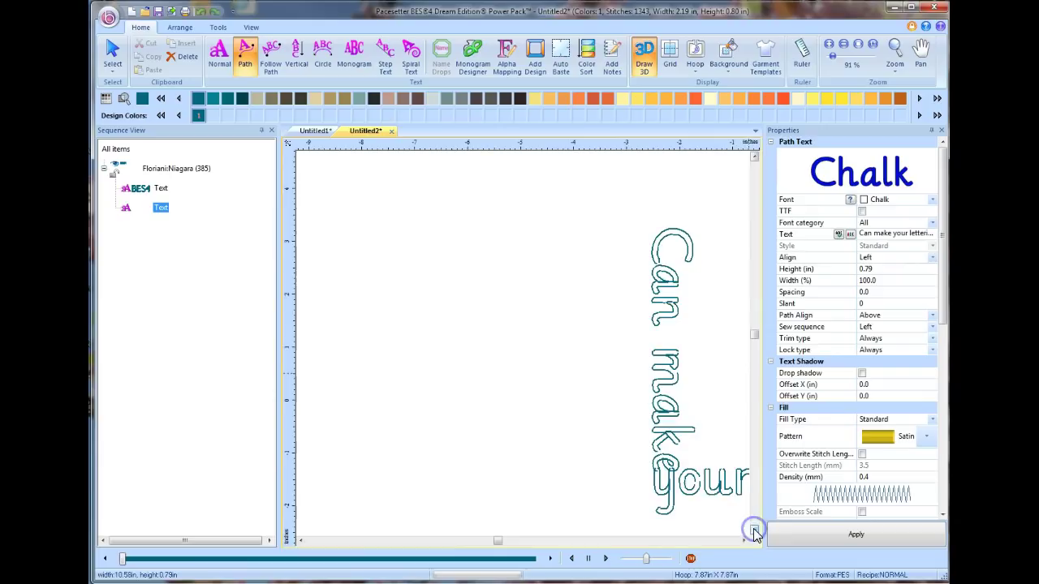
click(744, 542)
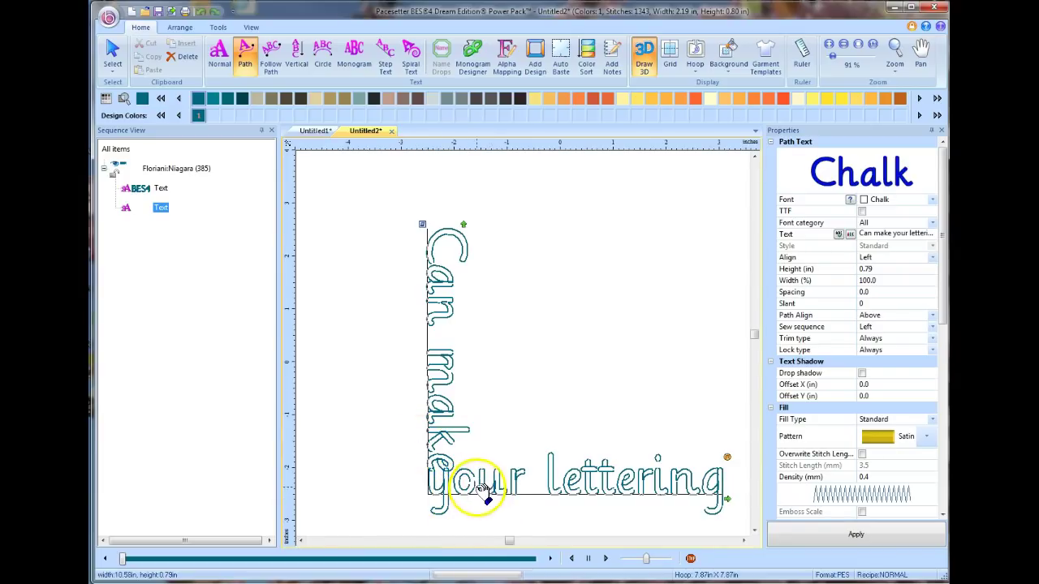
click(812, 538)
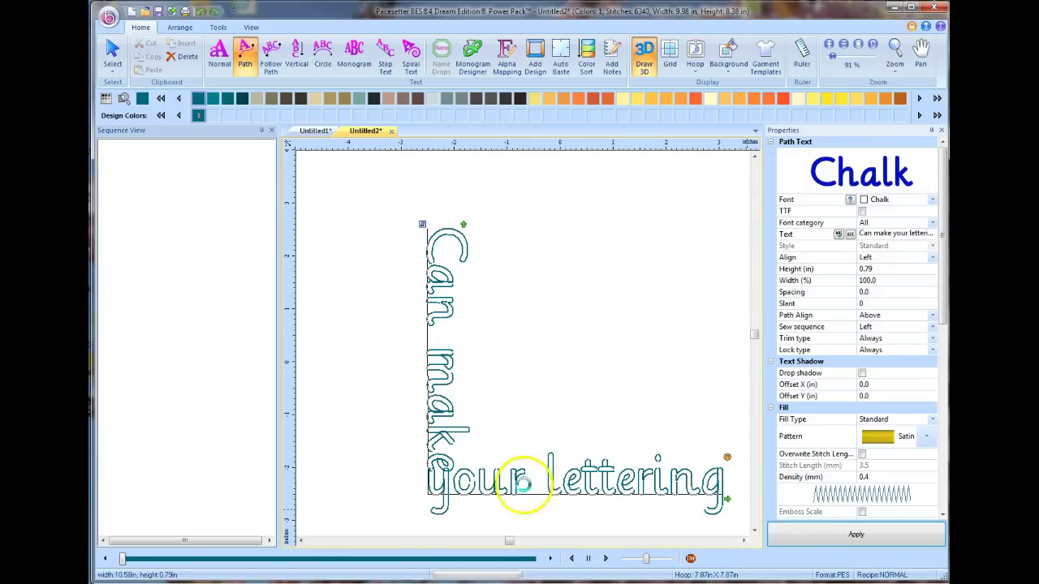
Slide "your lettering" along the path away from the corner, and edit the base line's top end upward and right end slightly downward.
click(499, 469)
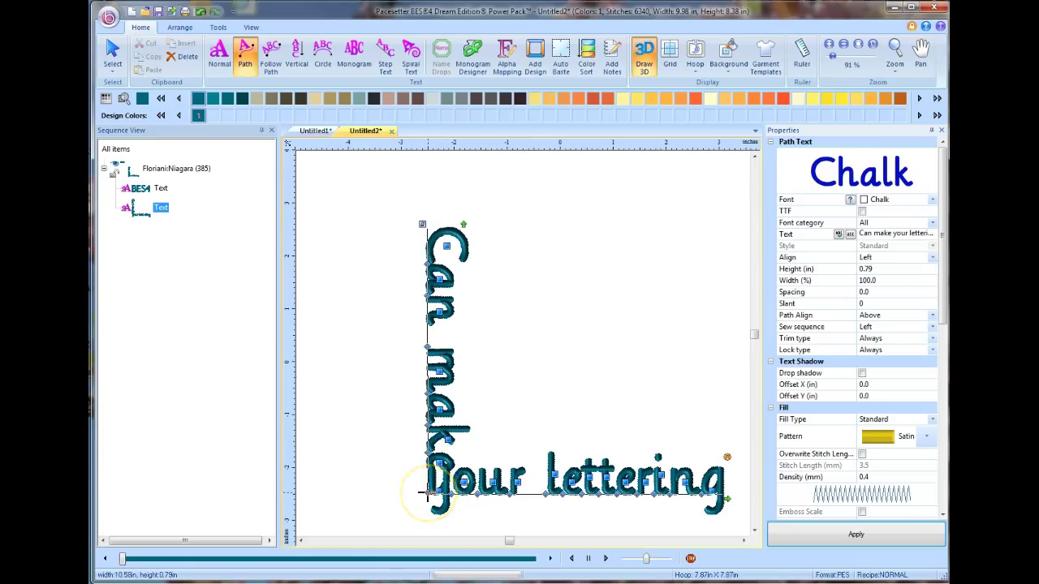
drag(428, 492, 463, 520)
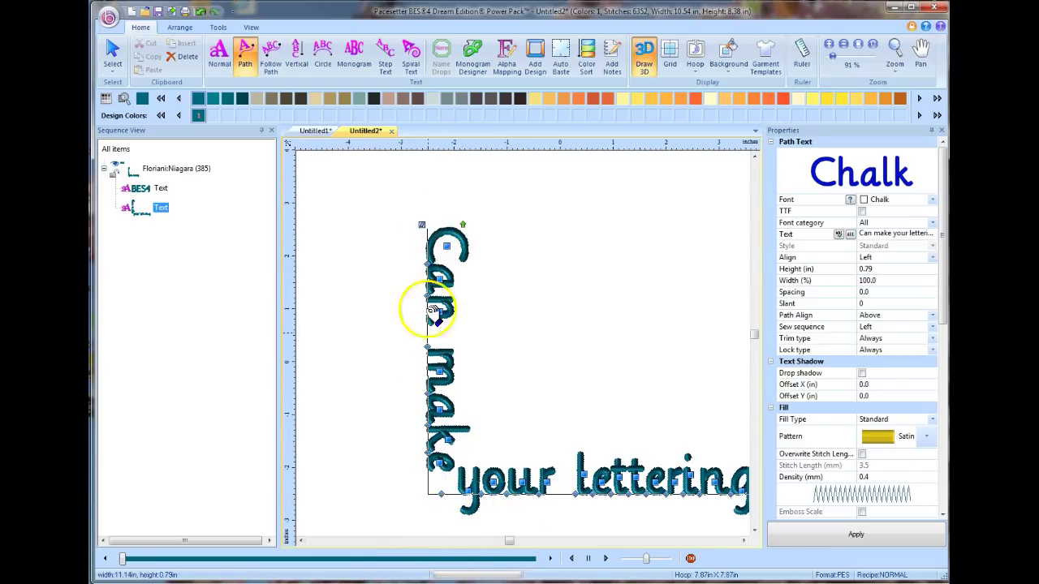
right_click(431, 442)
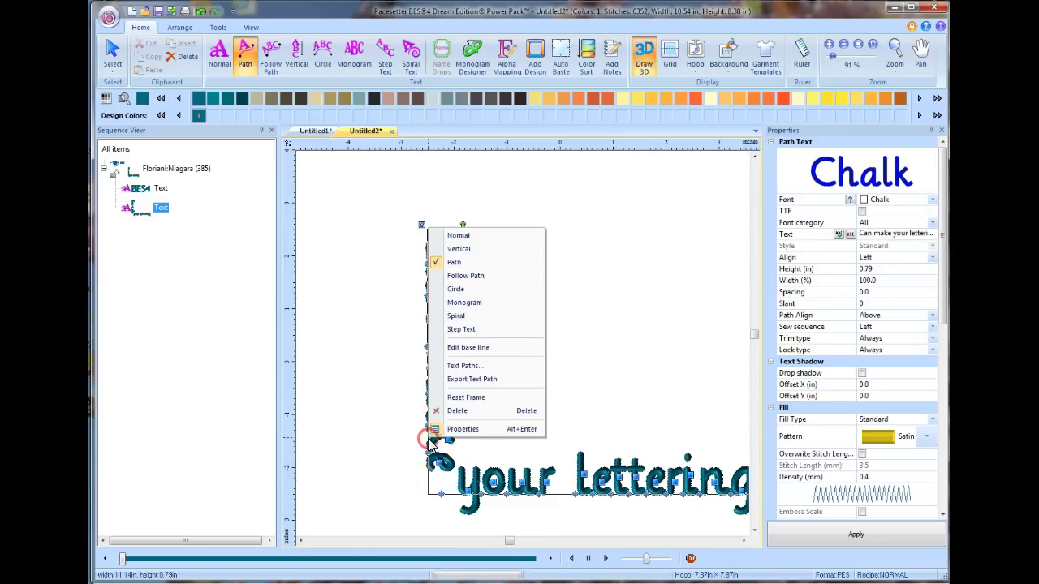
click(452, 350)
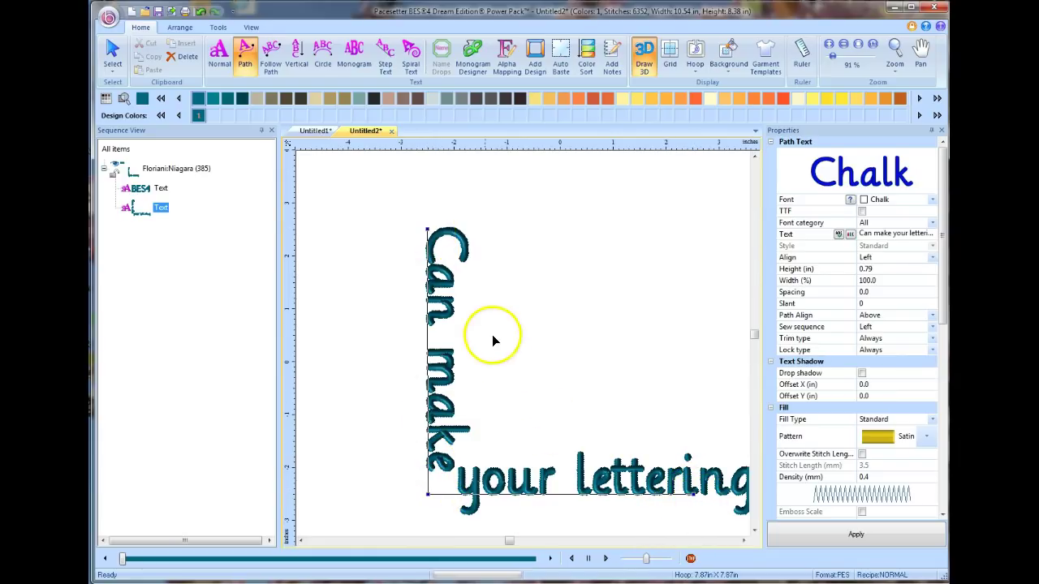
drag(427, 229, 411, 171)
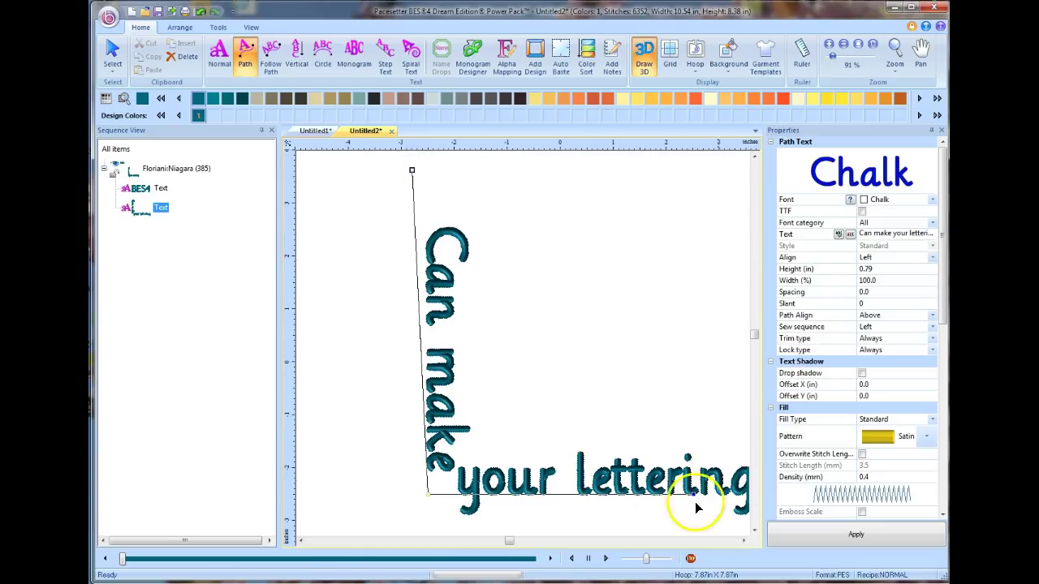
drag(693, 500, 682, 509)
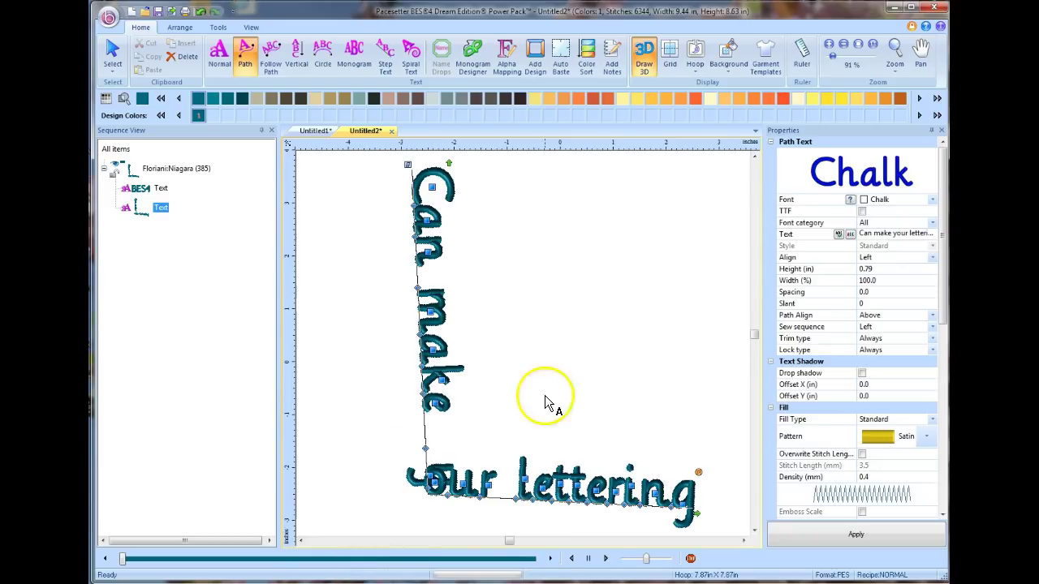
Slide the "y" of "your" around the corner and up onto the vertical part of the path.
drag(435, 484, 426, 447)
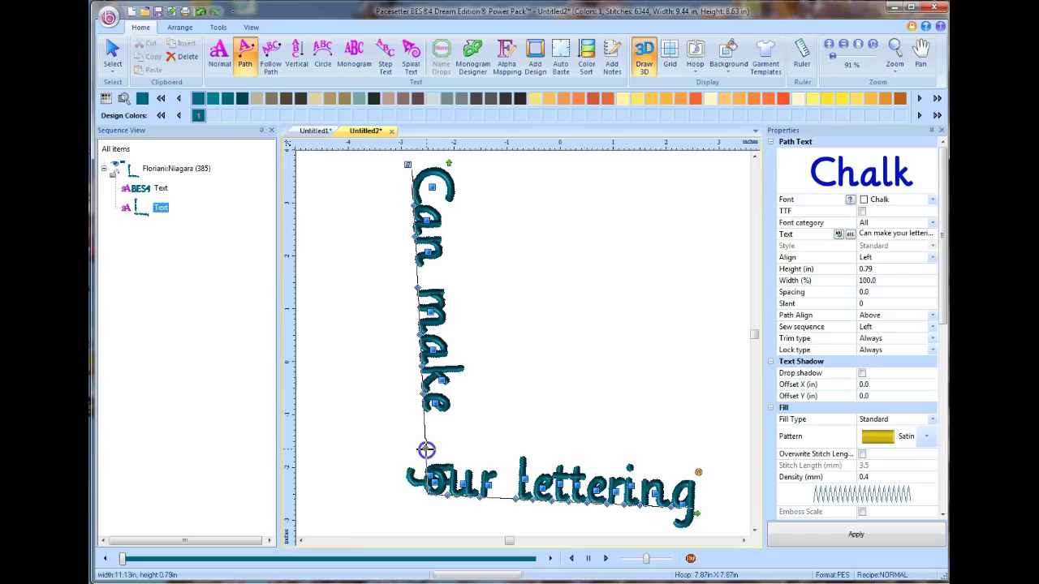
drag(426, 451, 422, 425)
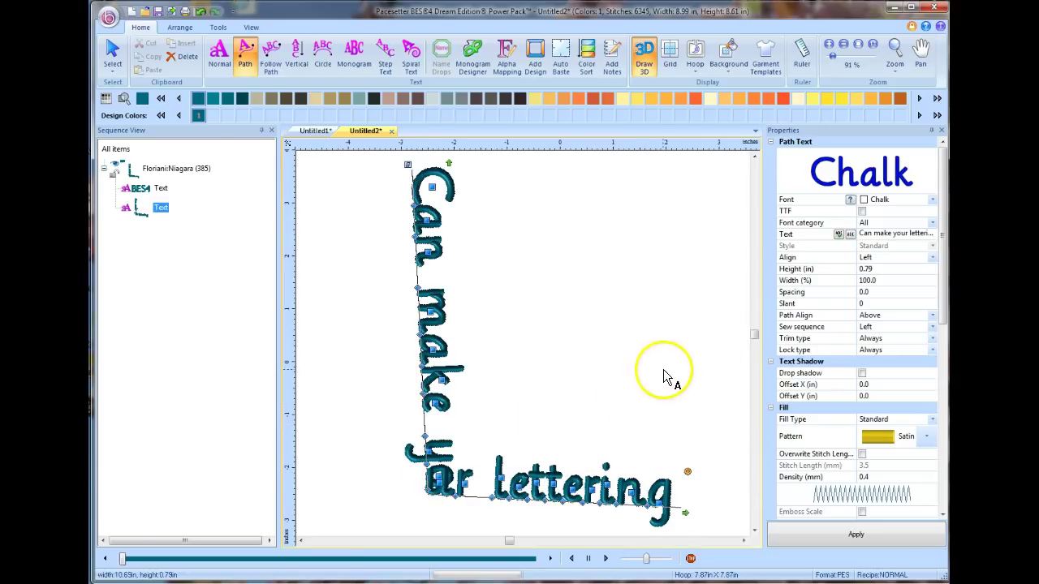
drag(441, 483, 423, 442)
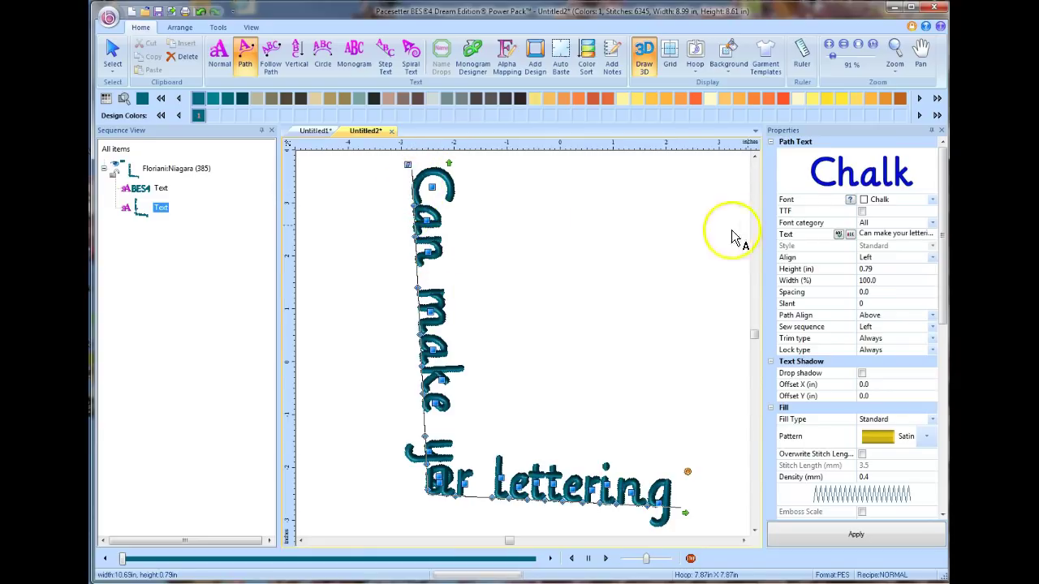
Set the path lettering height to 0.60 in and slide the word "lettering" past the corner onto the horizontal part.
click(874, 269)
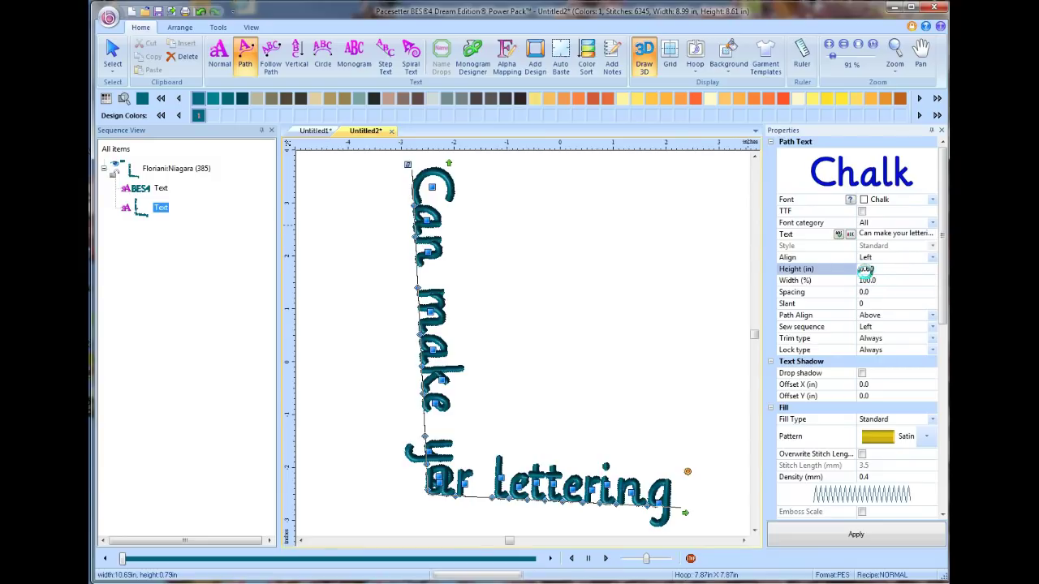
text(0.60)
key(Return)
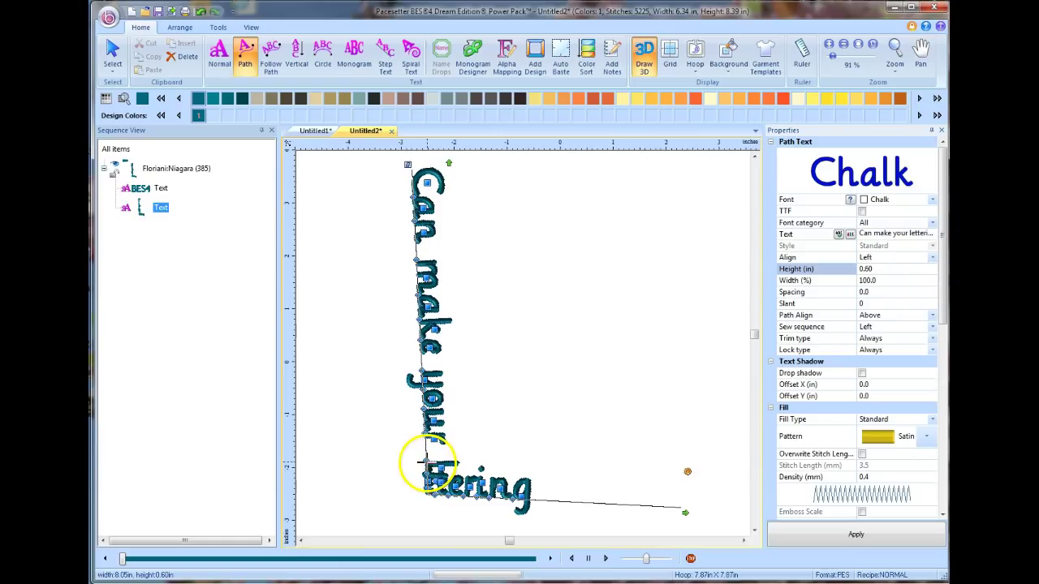
drag(426, 462, 522, 473)
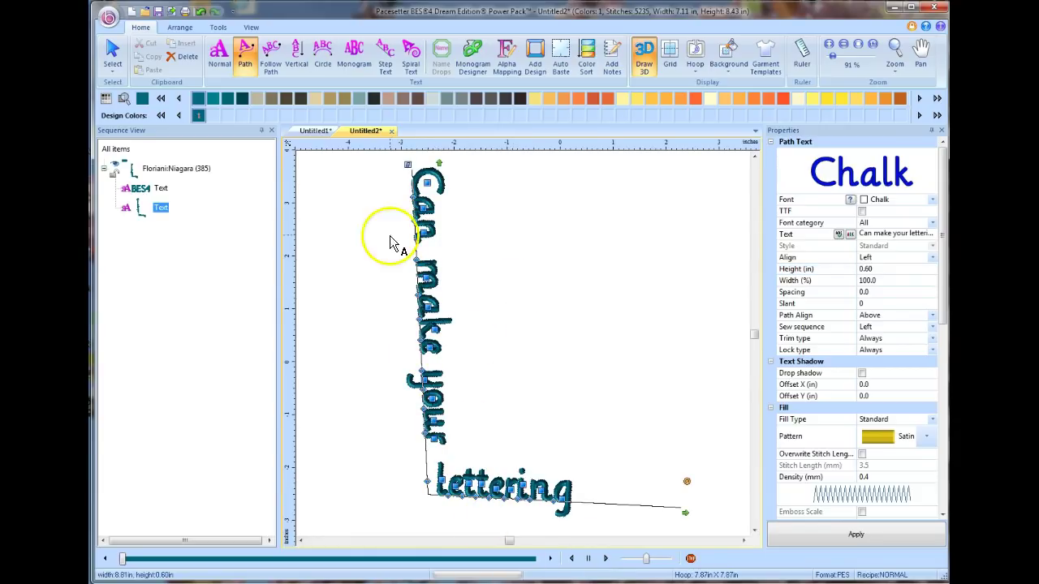
Move the path lettering up and to the left just below BES4 and recolor it Floriani Sunflower (503).
click(844, 43)
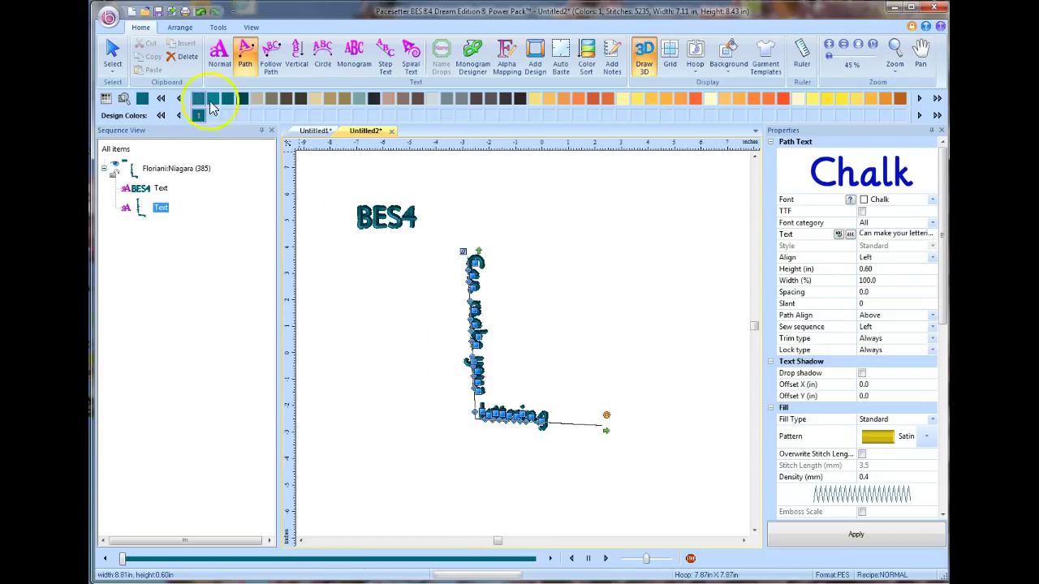
click(112, 50)
click(466, 363)
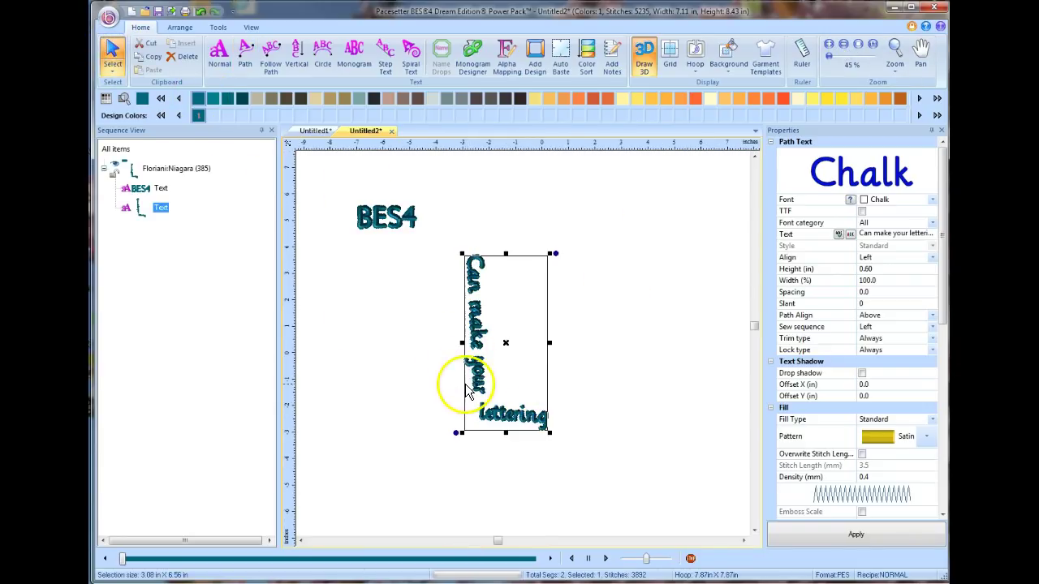
drag(477, 385, 414, 357)
click(563, 98)
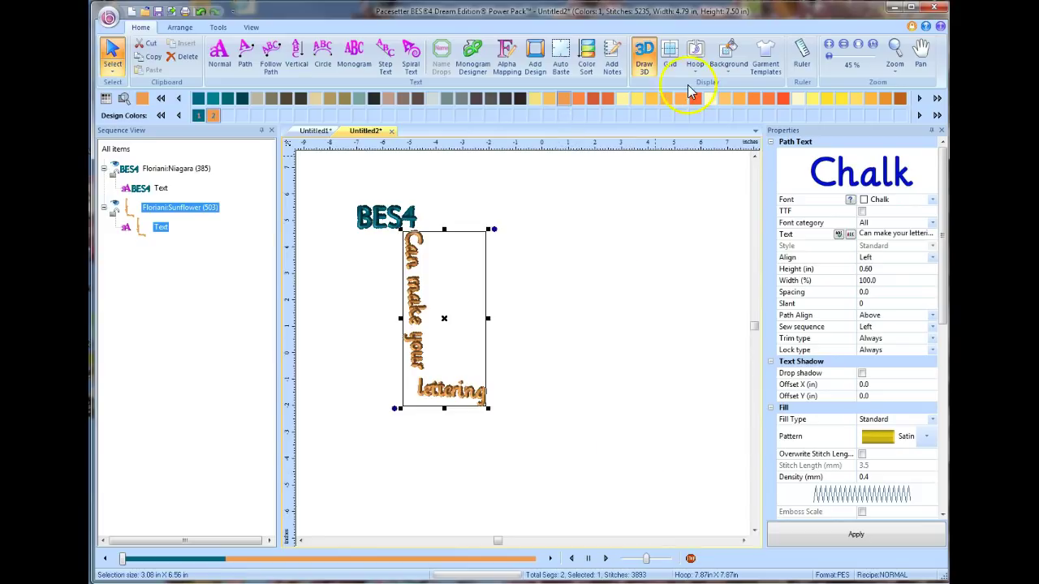
Reactivate Path text editing on the orange lettering.
click(831, 47)
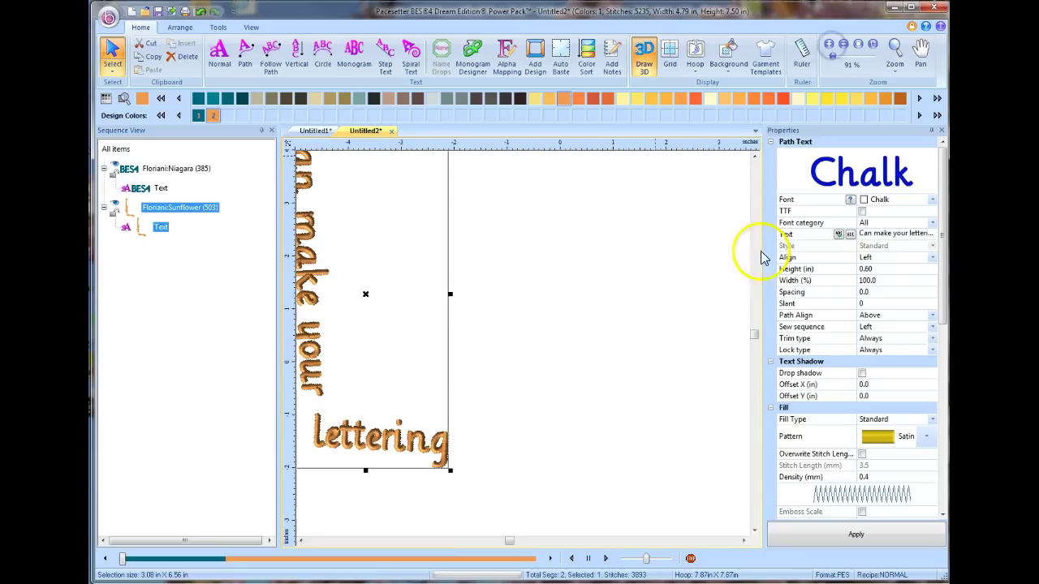
click(301, 540)
click(301, 541)
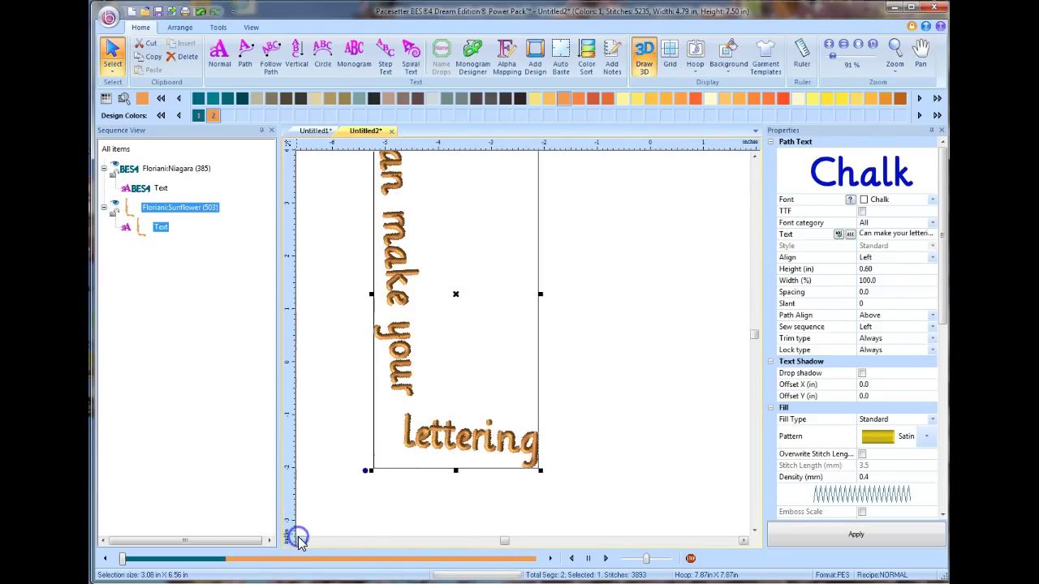
click(860, 46)
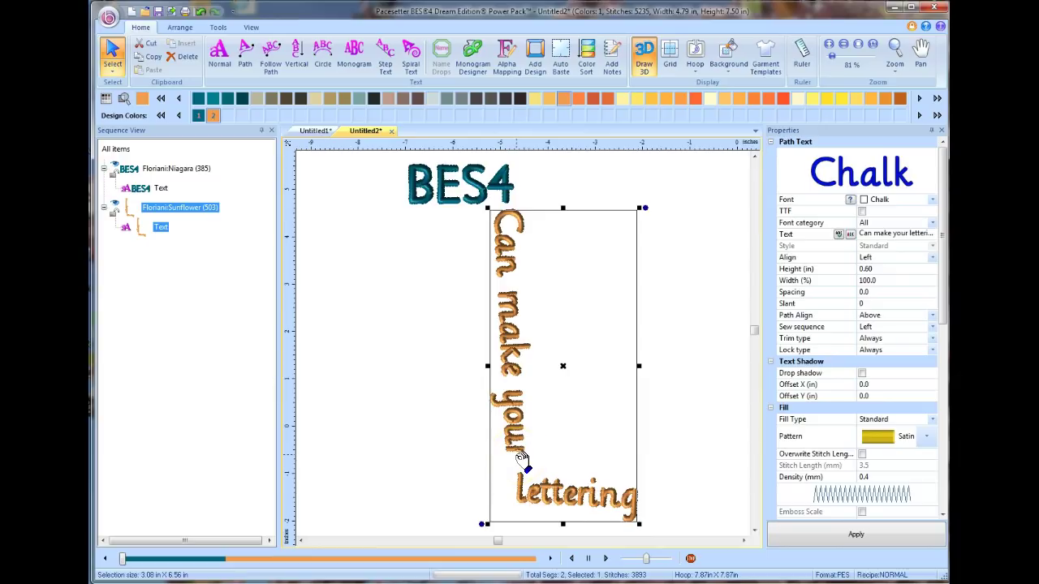
click(505, 346)
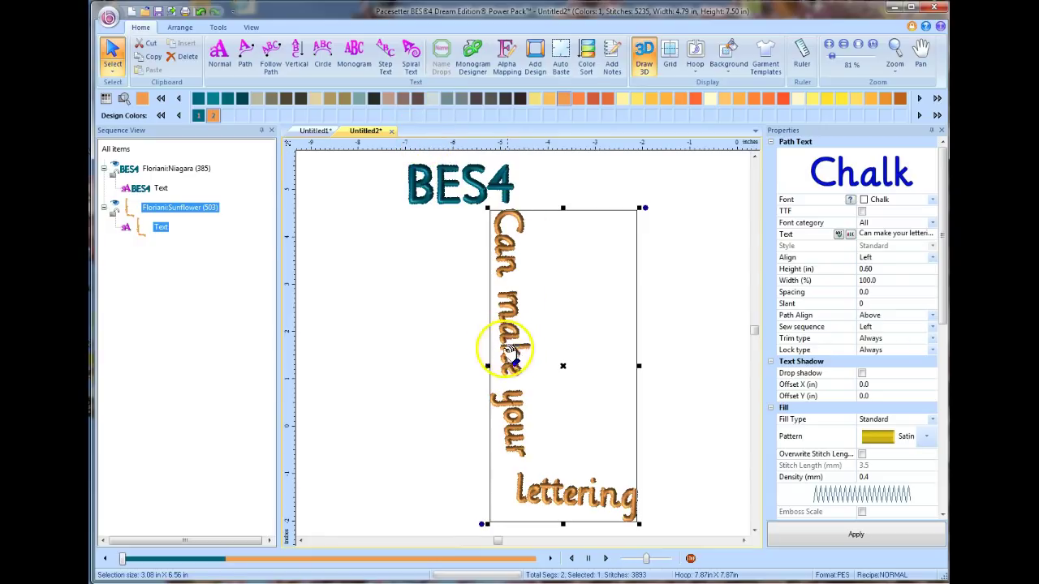
drag(510, 351, 441, 297)
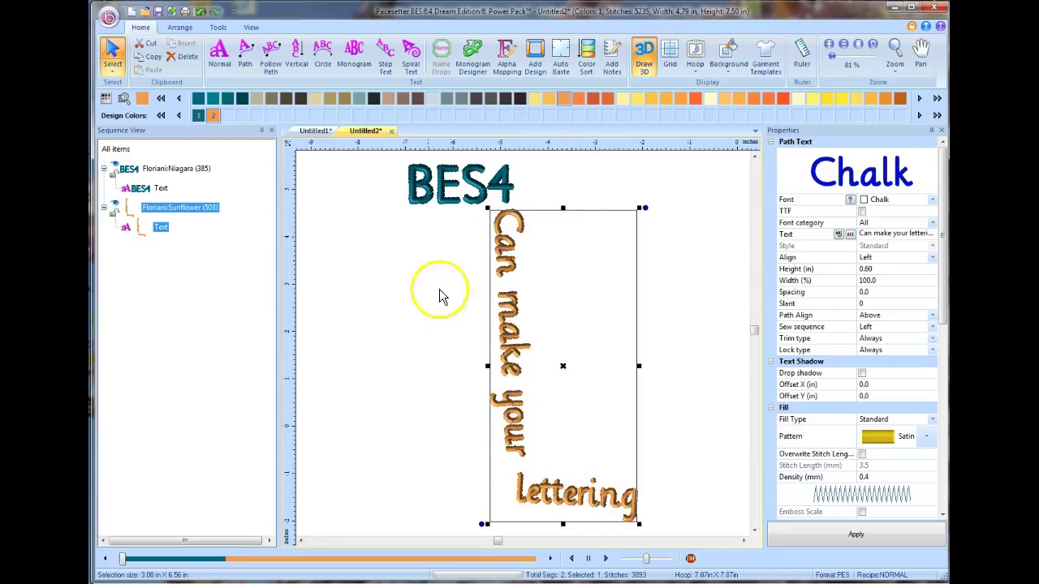
click(244, 55)
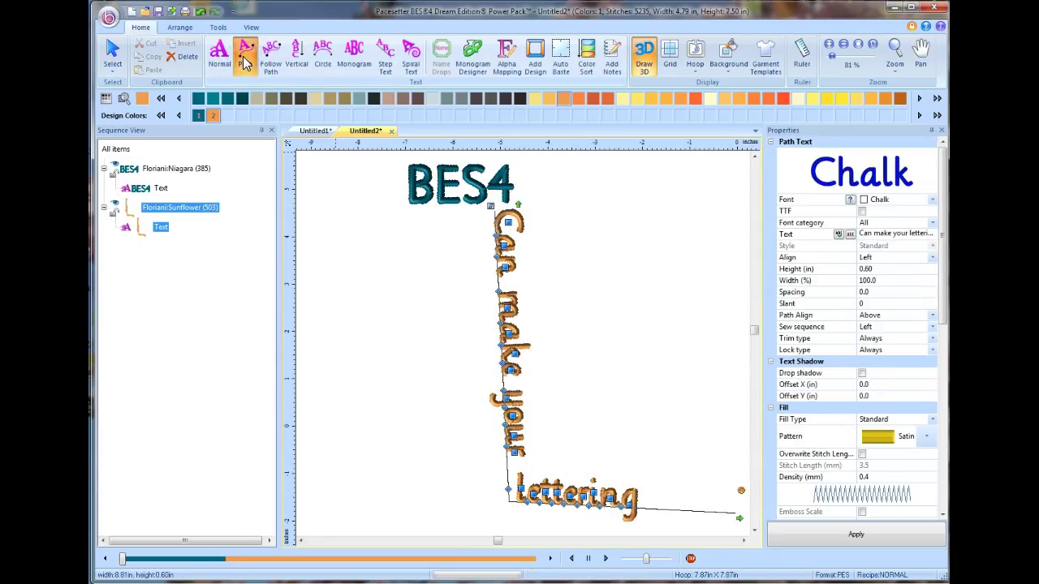
Try raising the right end of the lettering's base line above the corner.
right_click(506, 382)
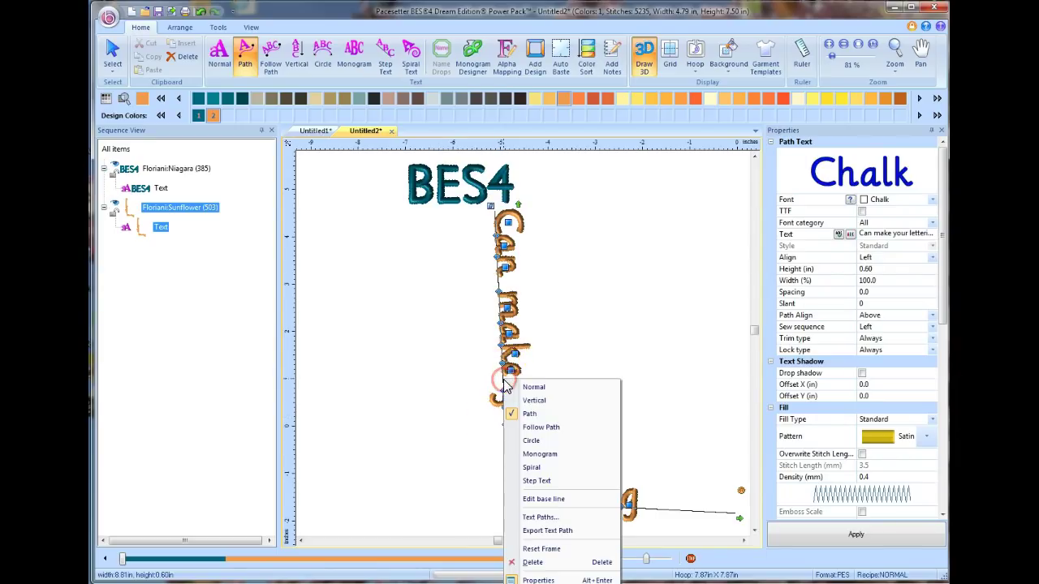
click(529, 498)
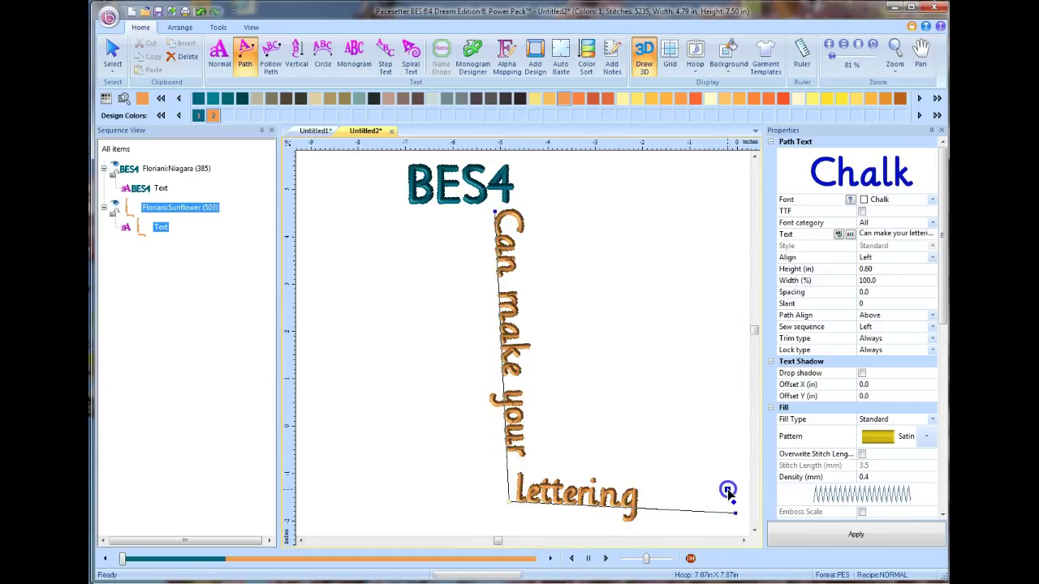
drag(728, 491, 727, 479)
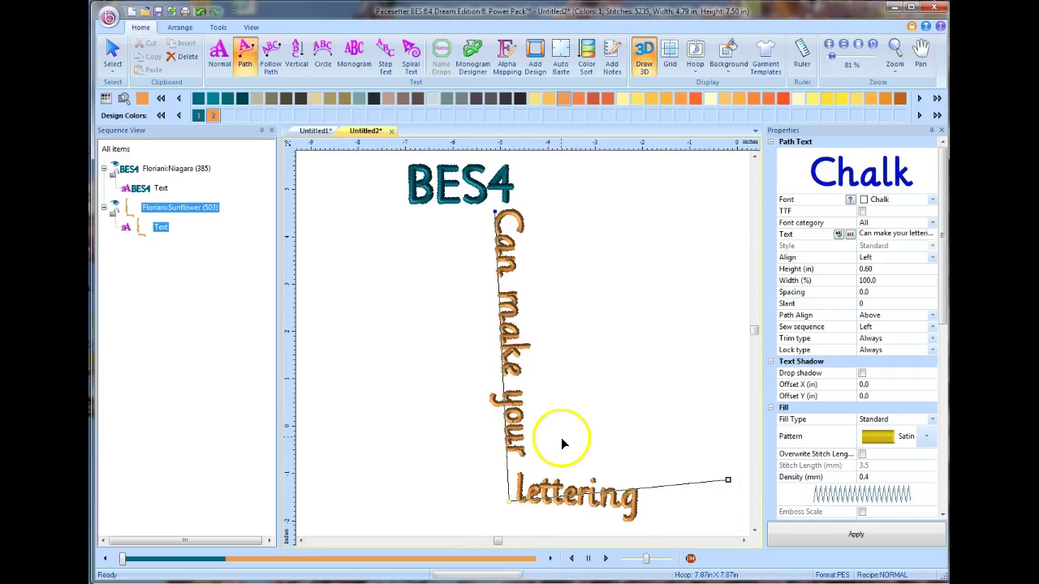
click(509, 370)
click(512, 398)
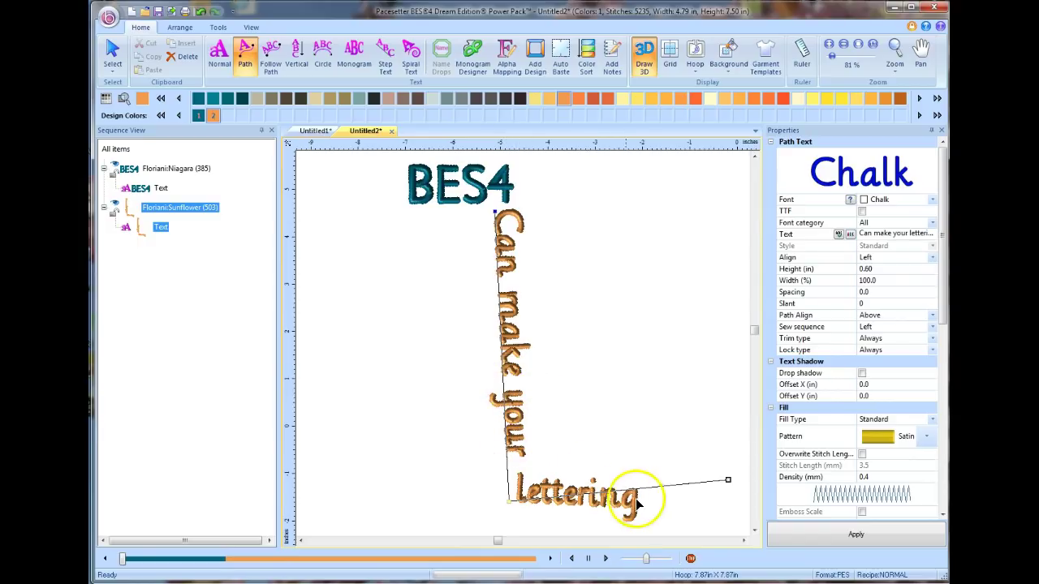
Add a point midway on the vertical base line, bow the line to the right with its handle, apply it, and undo the base line edit.
right_click(503, 355)
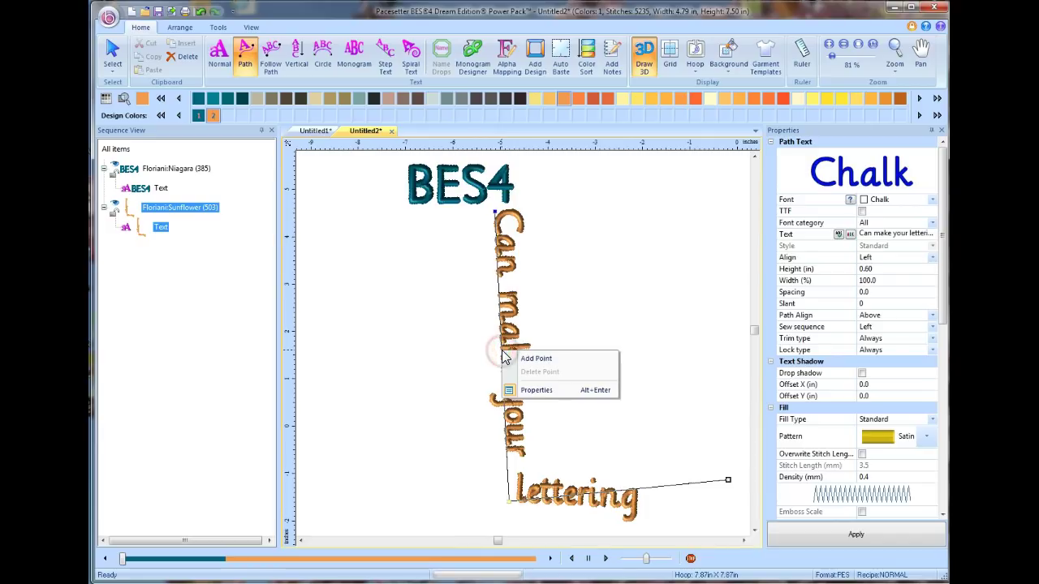
click(536, 358)
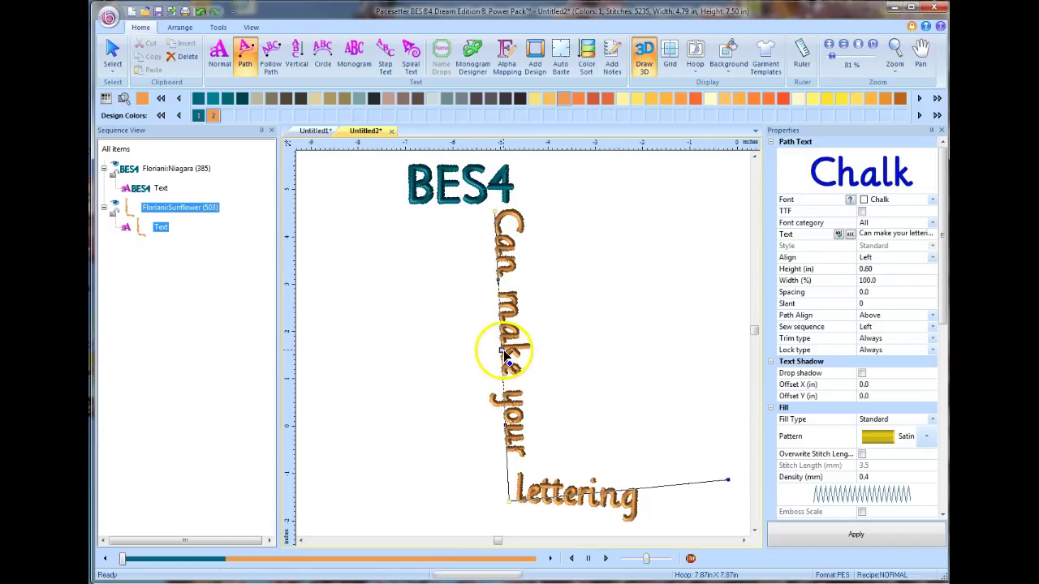
drag(502, 355, 525, 354)
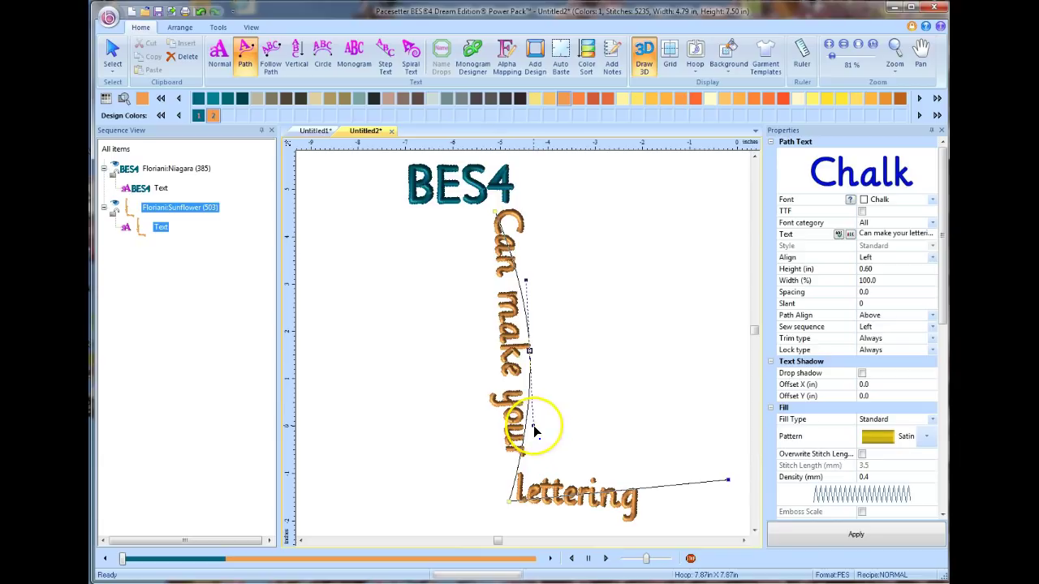
drag(533, 424, 530, 378)
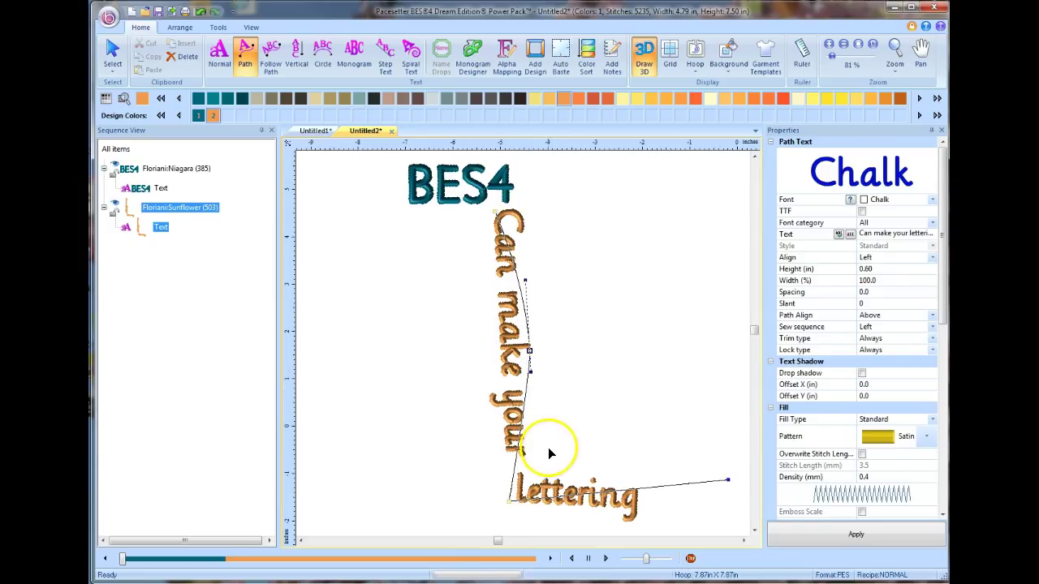
click(644, 443)
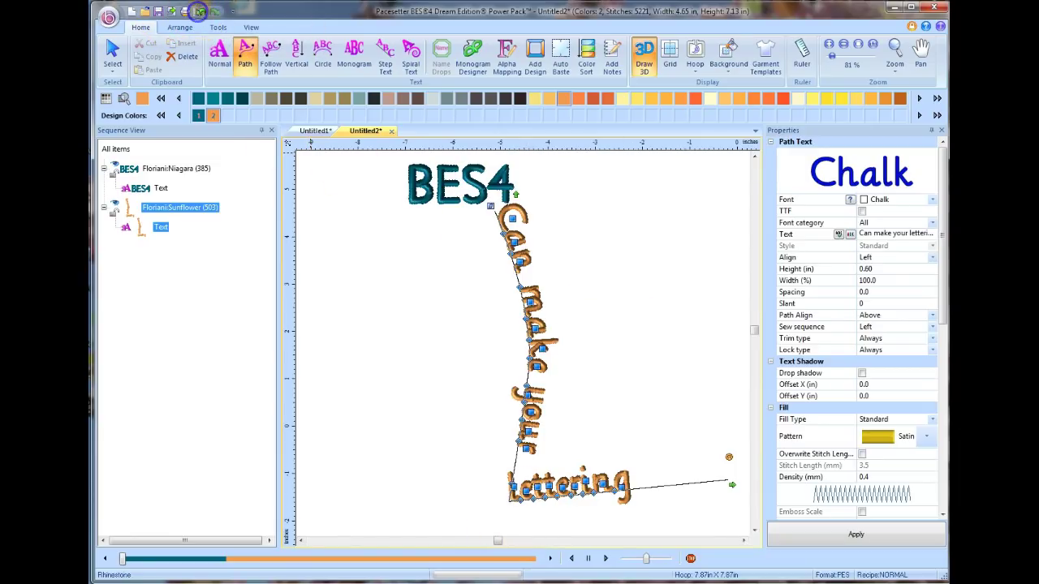
click(199, 11)
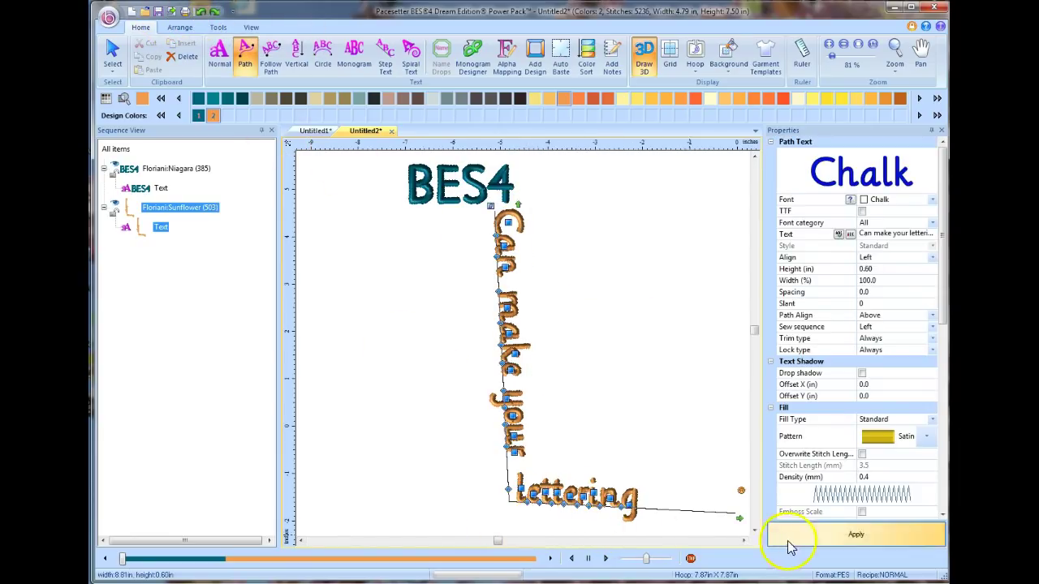
Edit the base line so its lower segment slopes upward to the right, and apply the new shape to the lettering.
right_click(631, 504)
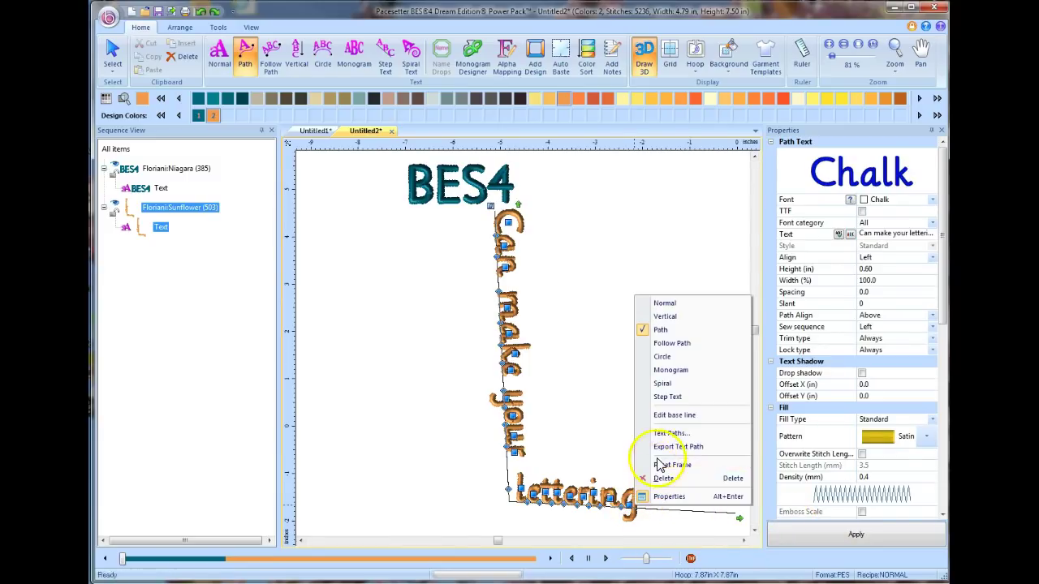
click(658, 415)
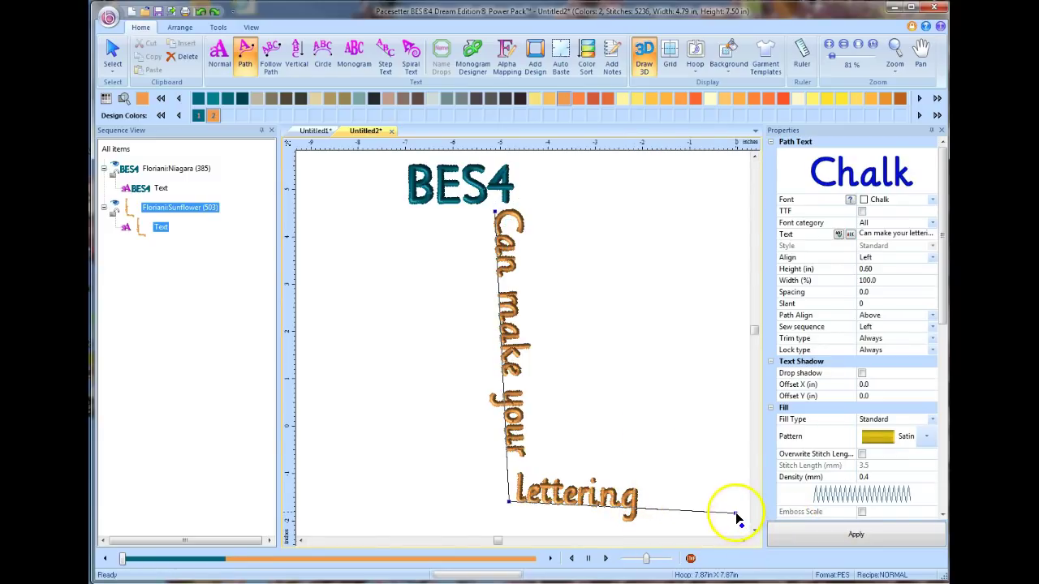
drag(735, 479, 731, 482)
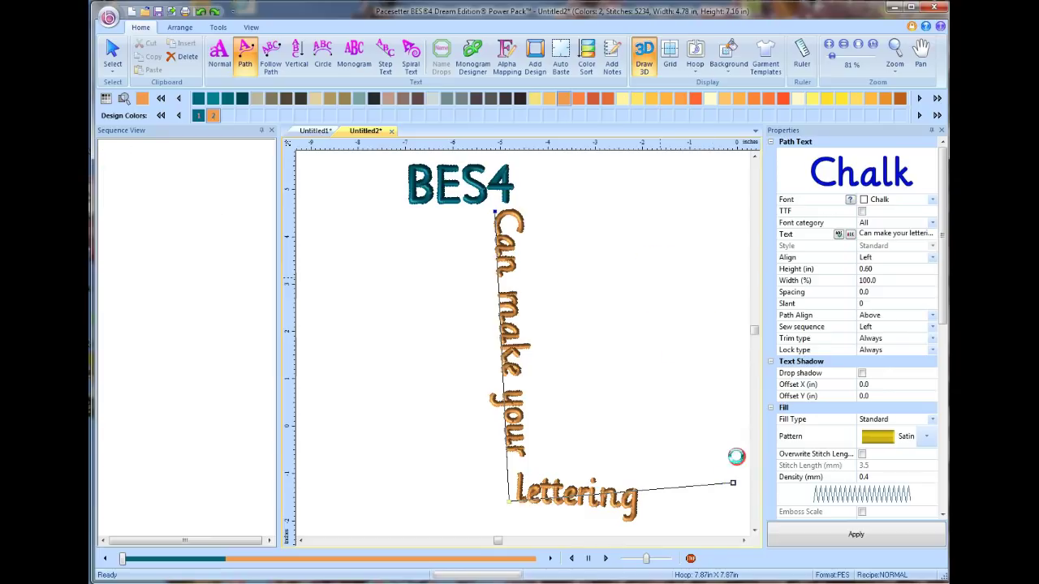
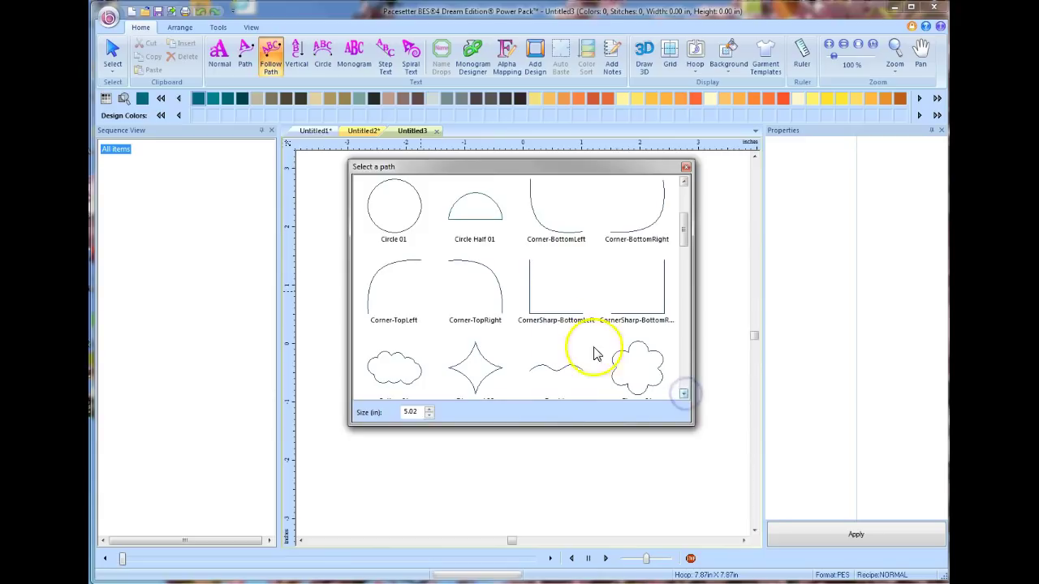
Create Follow Path text reading "Make your lettering do this" on the sharp bottom-left corner path and generate its stitches.
double_click(542, 315)
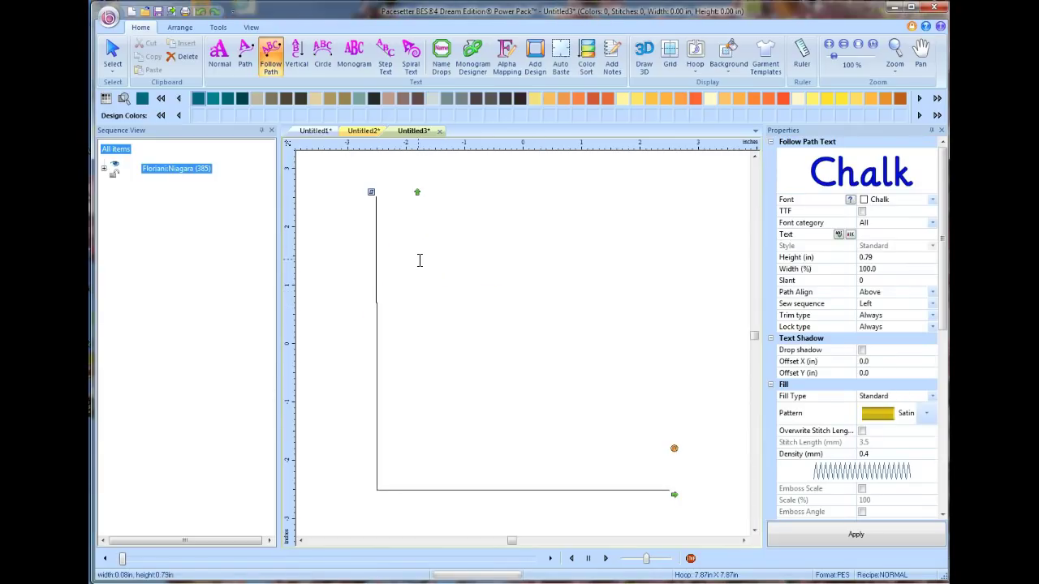
text(M)
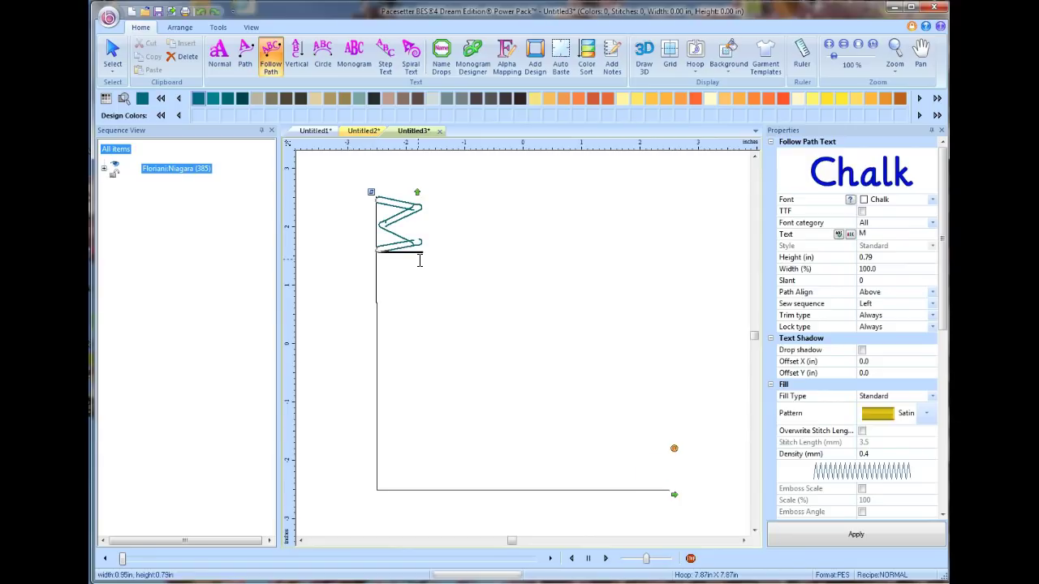
text(ake you)
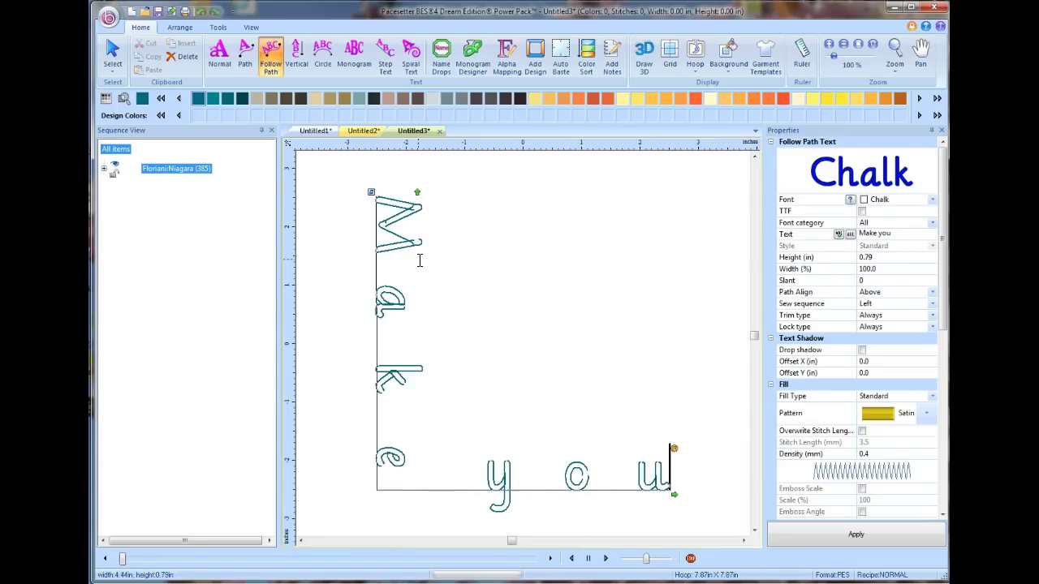
text(r let)
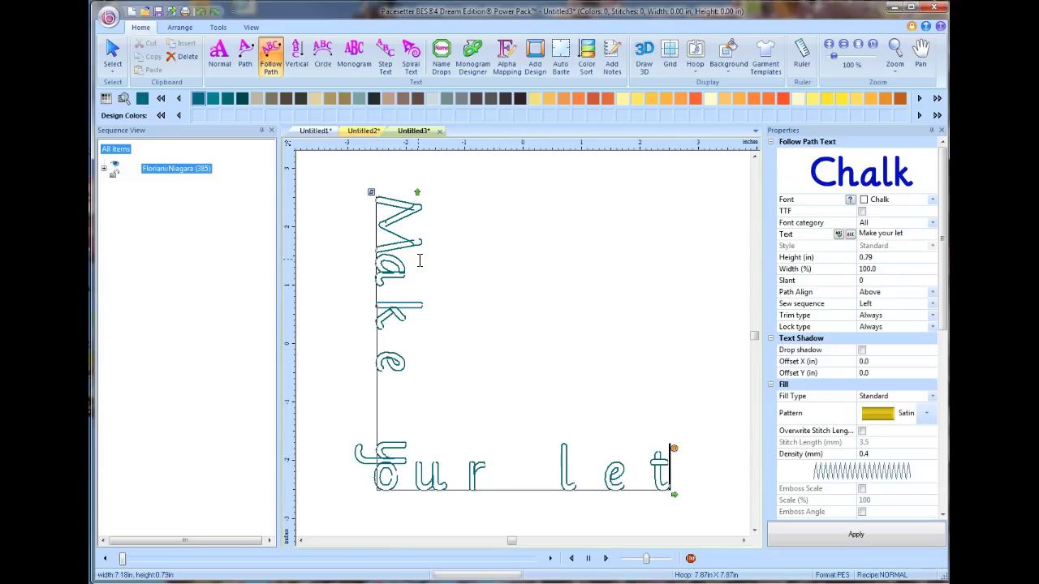
text(tering)
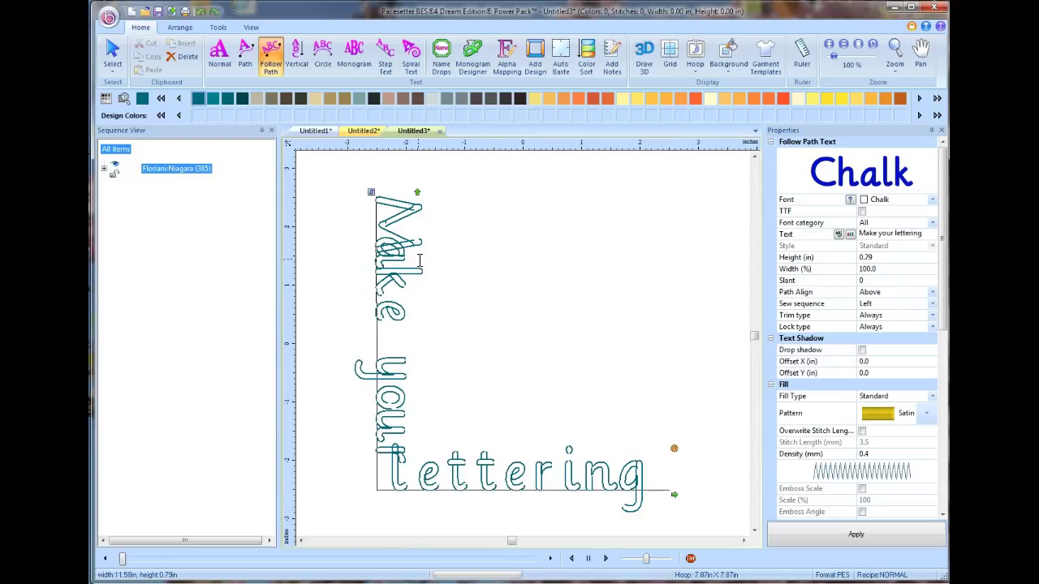
text( do this)
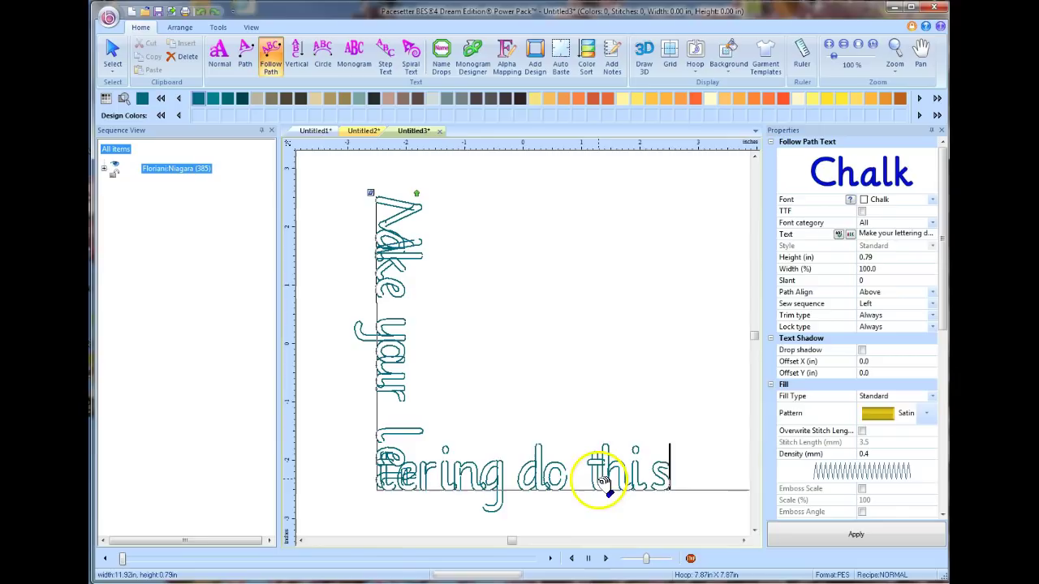
click(585, 378)
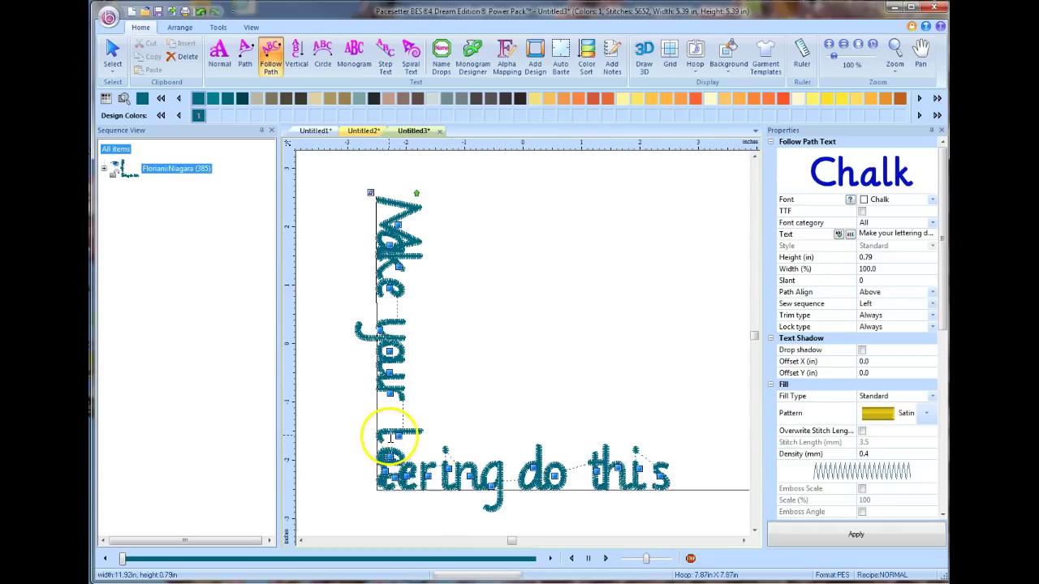
Try moving the letters "a" and "e" of "Make" individually, and undo the last two letter moves.
click(390, 245)
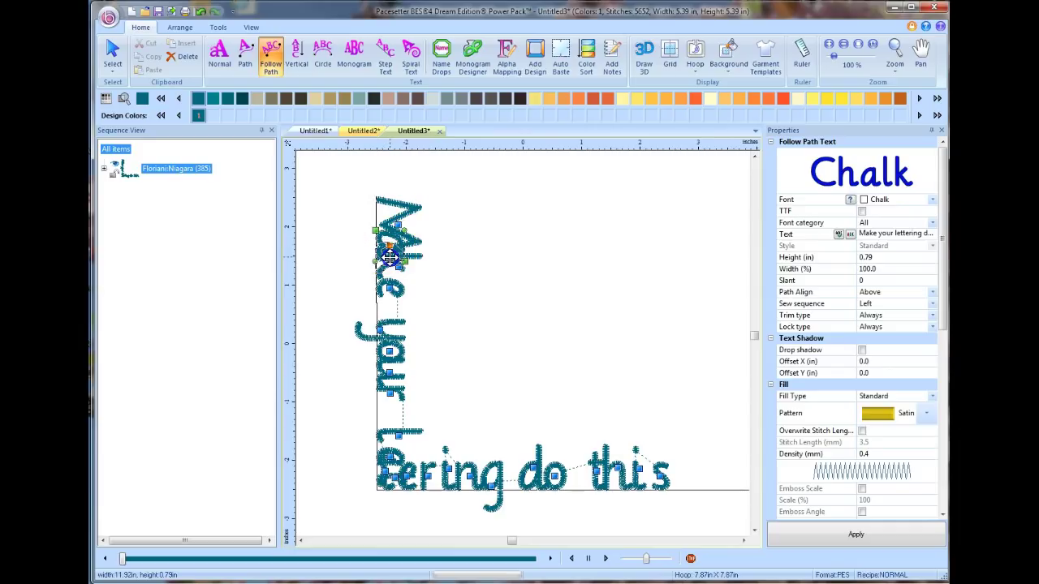
drag(399, 276, 404, 273)
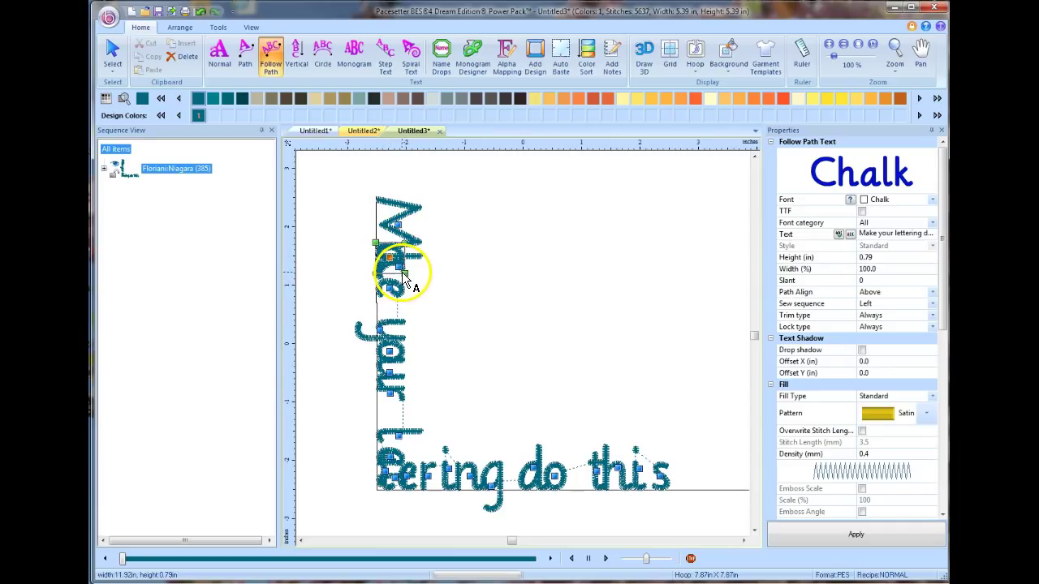
drag(389, 258, 491, 234)
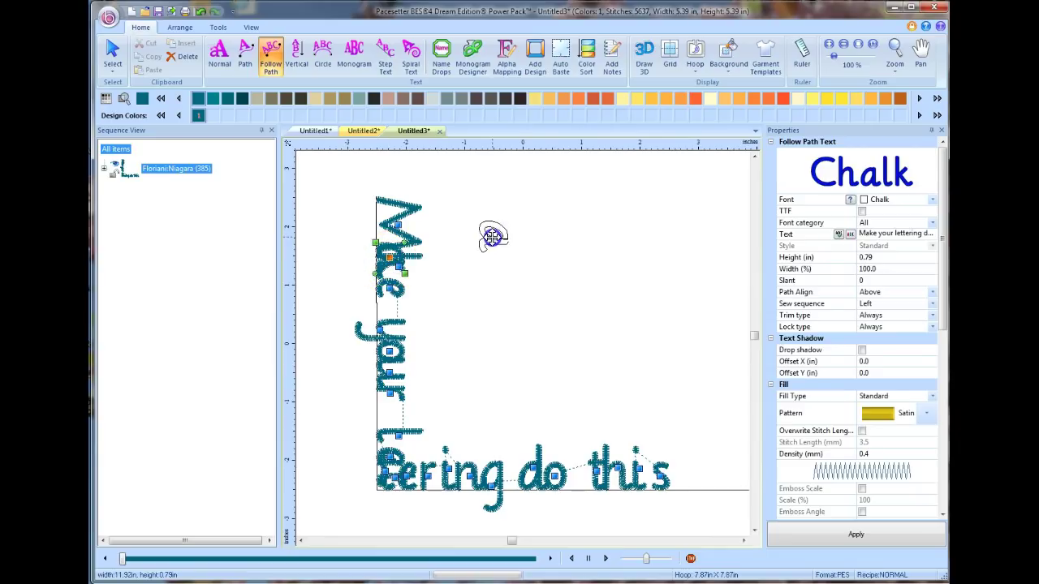
click(391, 292)
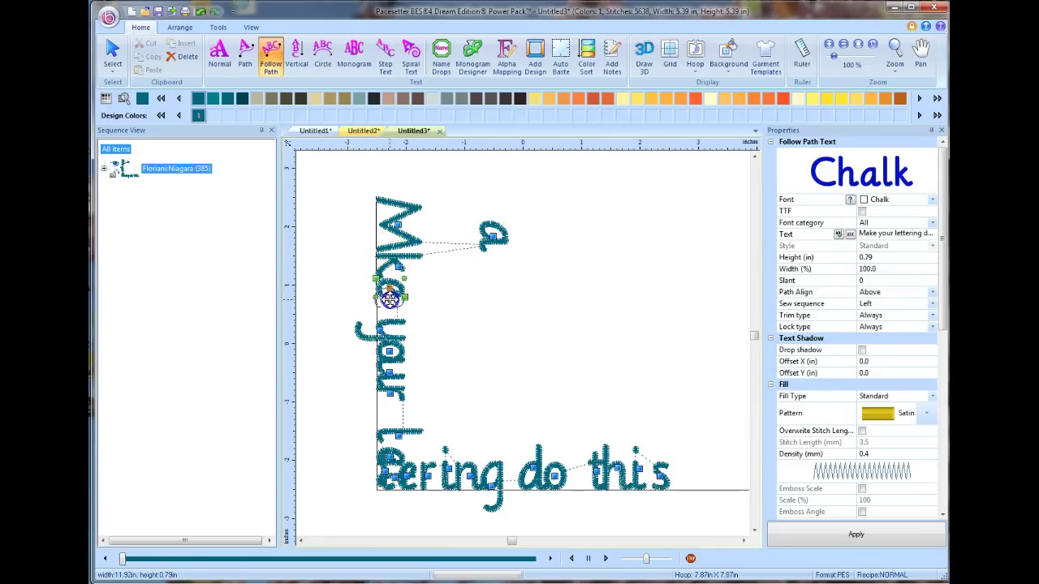
drag(389, 309, 389, 329)
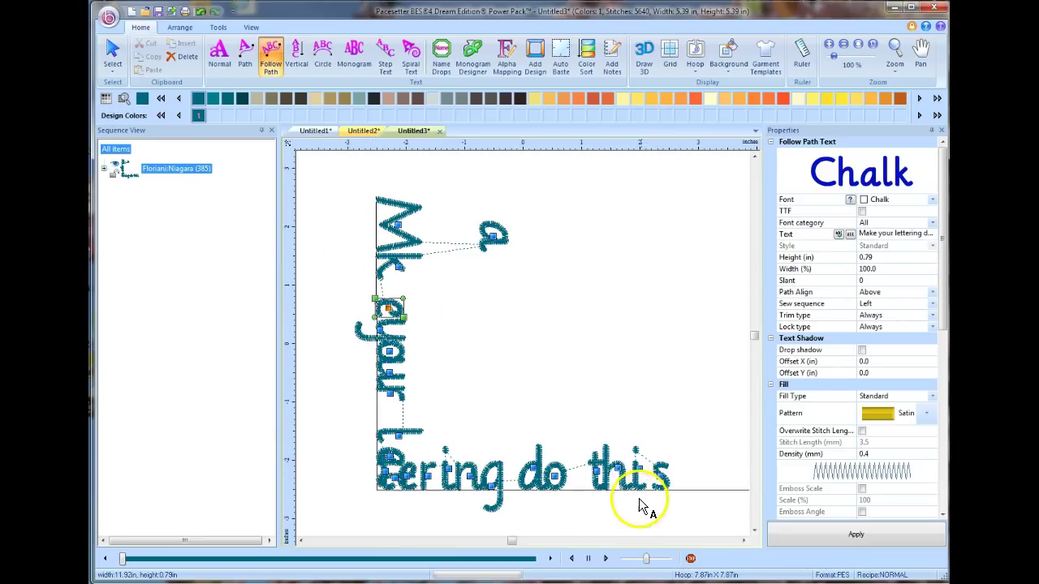
key(ctrl+z)
key(ctrl+z)
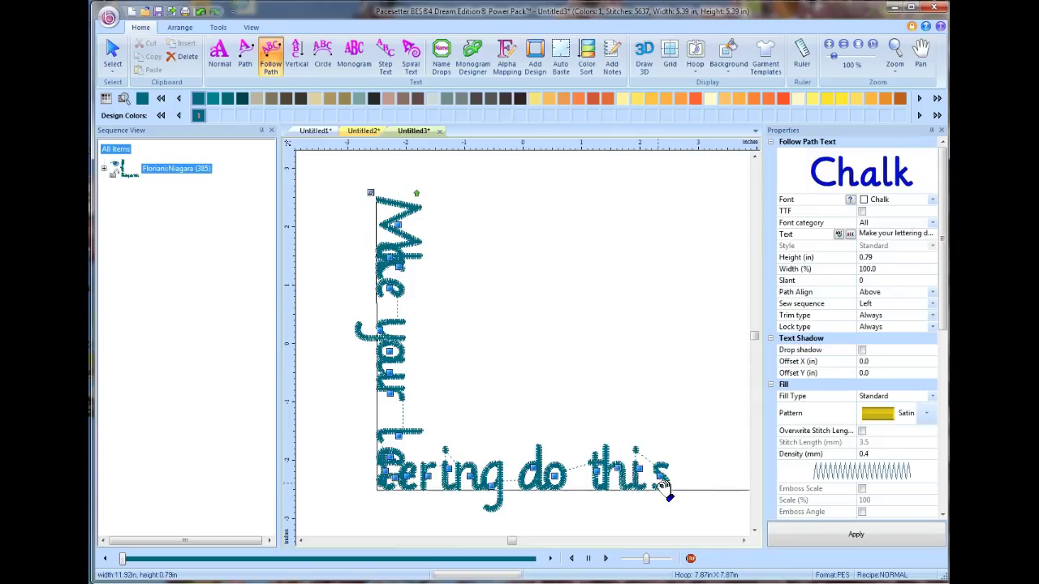
Shrink the corner lettering to a height of about 0.42 in and move the "a" of "Make" closer to the "M".
click(864, 258)
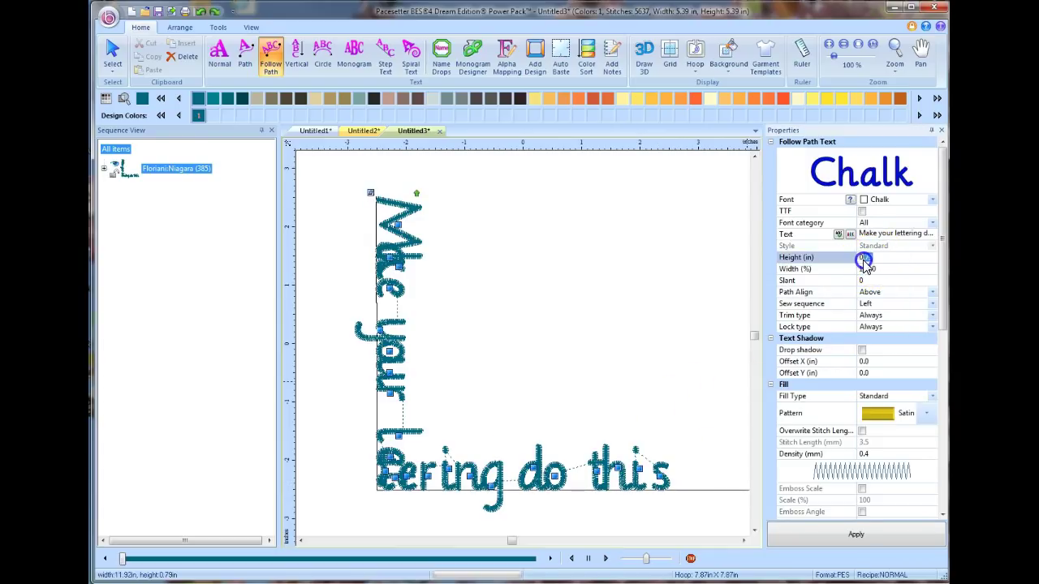
click(417, 199)
drag(417, 200, 394, 209)
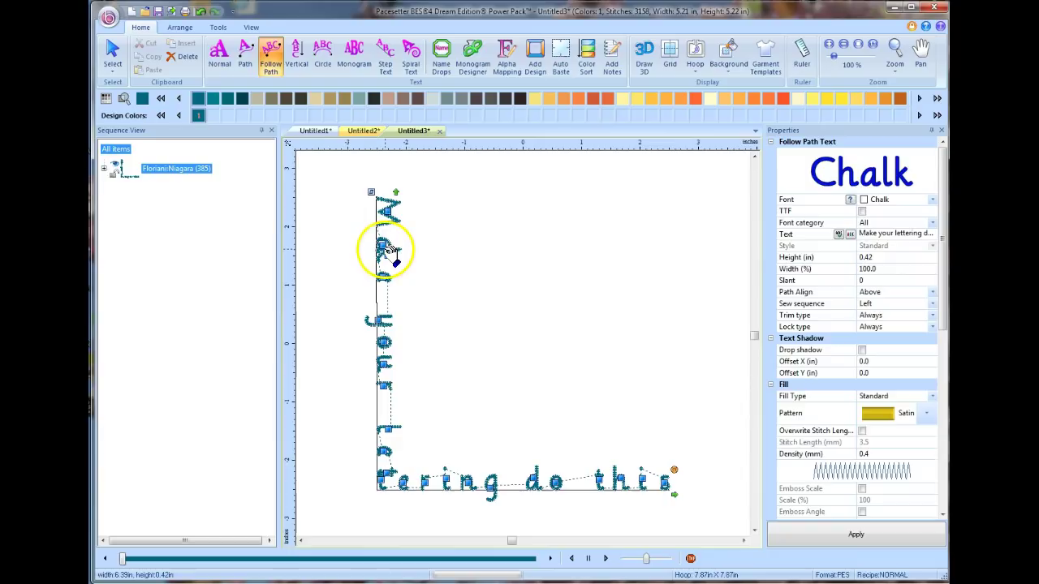
click(384, 246)
click(487, 343)
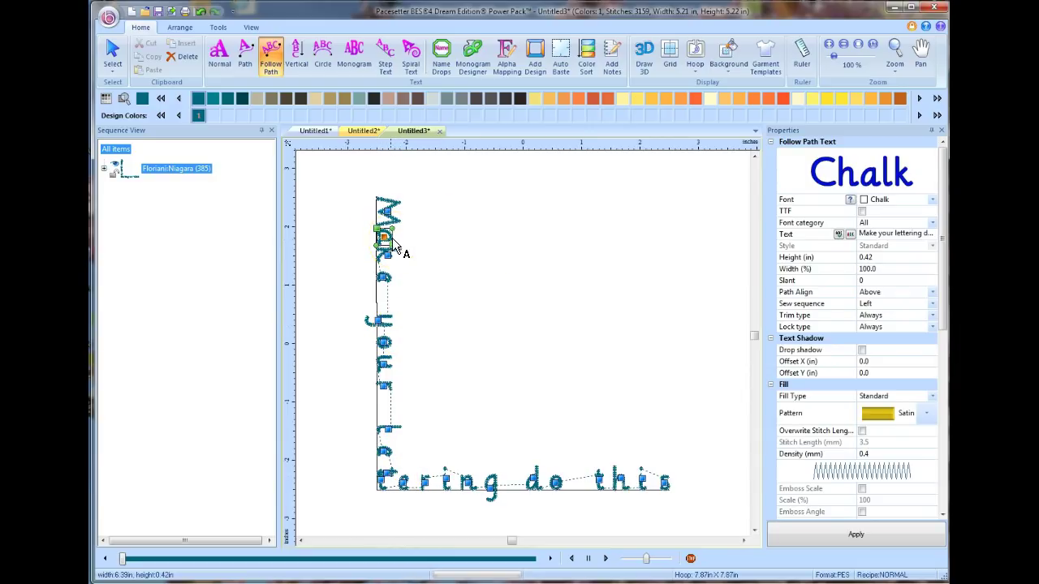
Delete the corner lettering and start new Follow Path text on the wave-shaped path.
key(Delete)
click(276, 56)
click(397, 295)
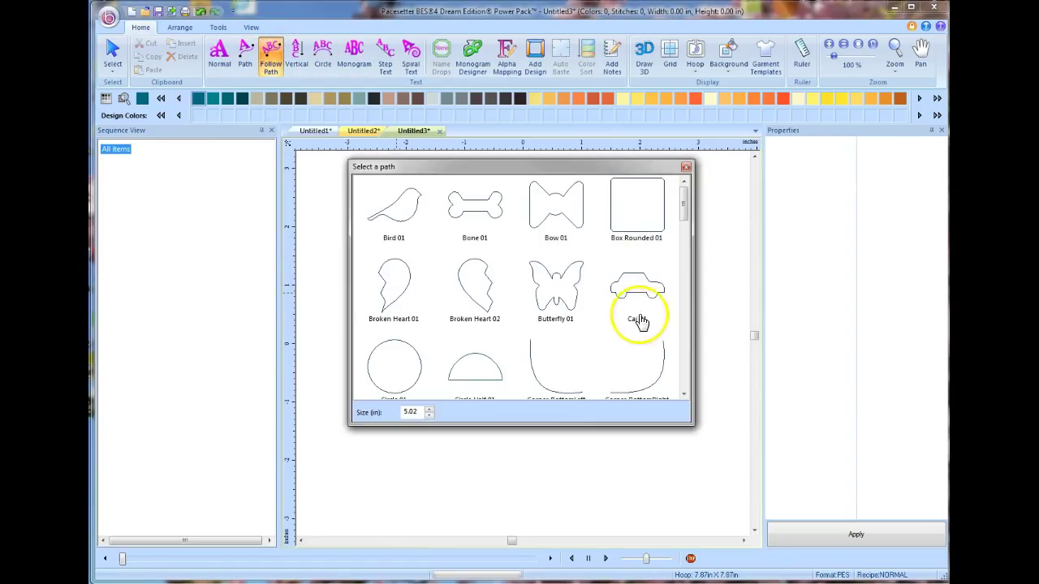
drag(684, 213, 683, 253)
click(540, 276)
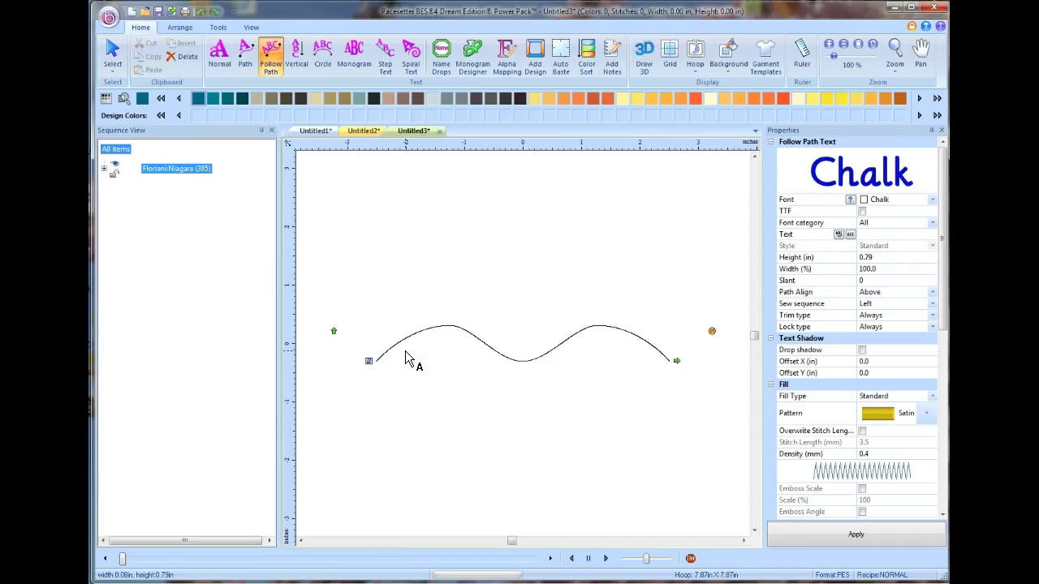
Enter "Ride the wave" as the wavy path's text and set its height to 0.50 in.
text(ide the)
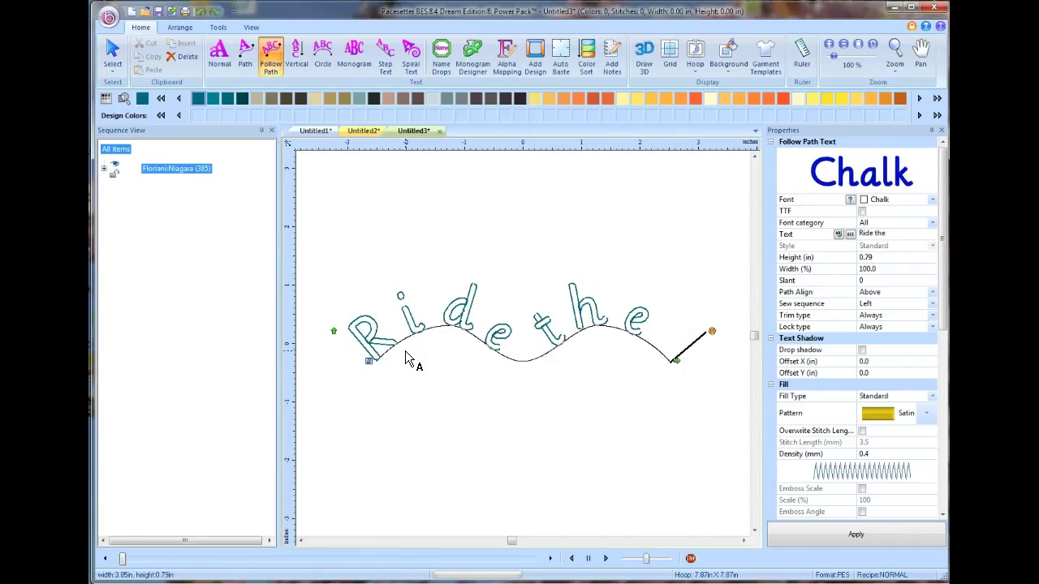
text( wa)
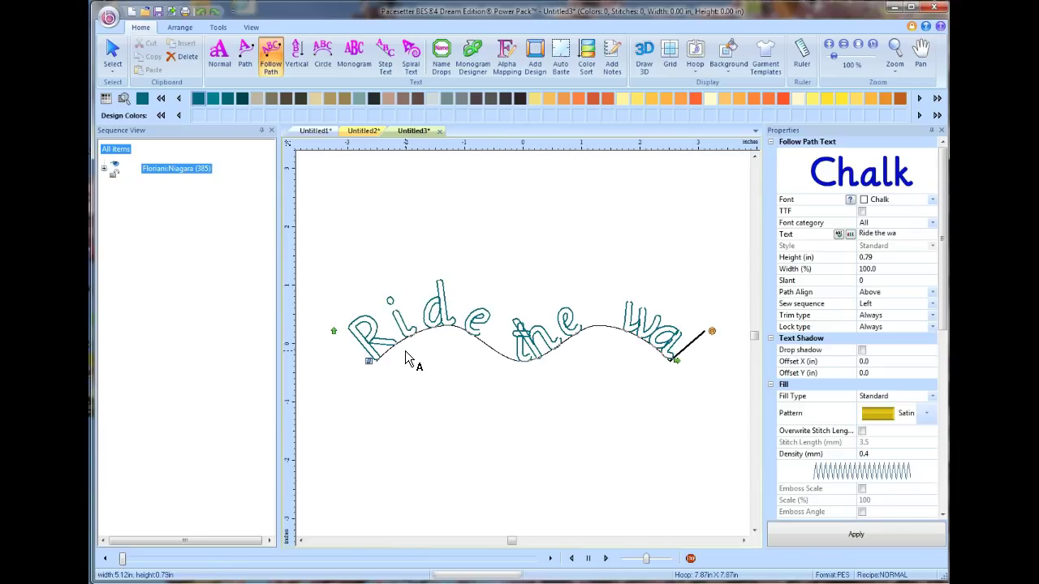
text(ve)
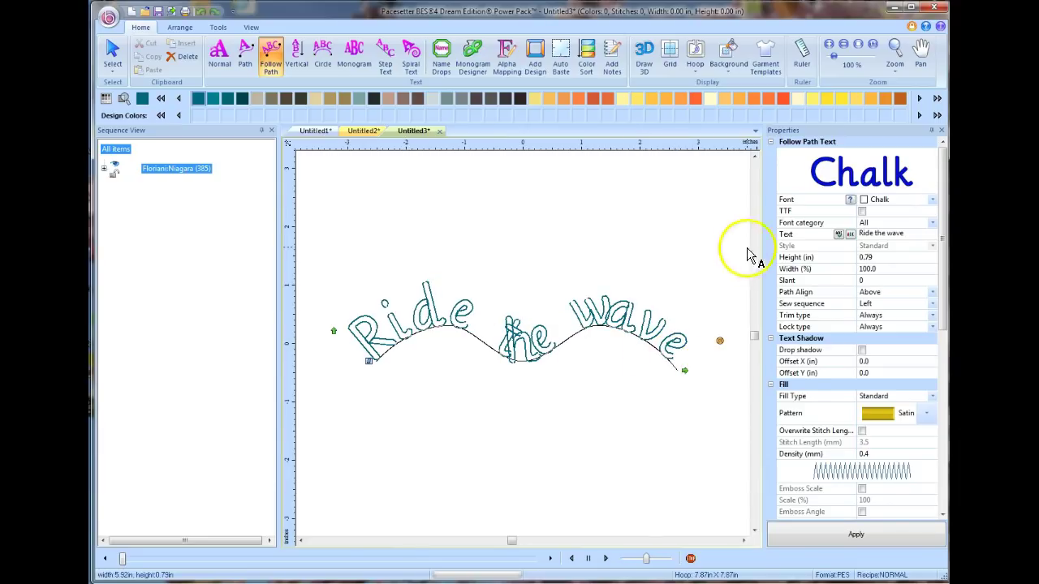
click(871, 257)
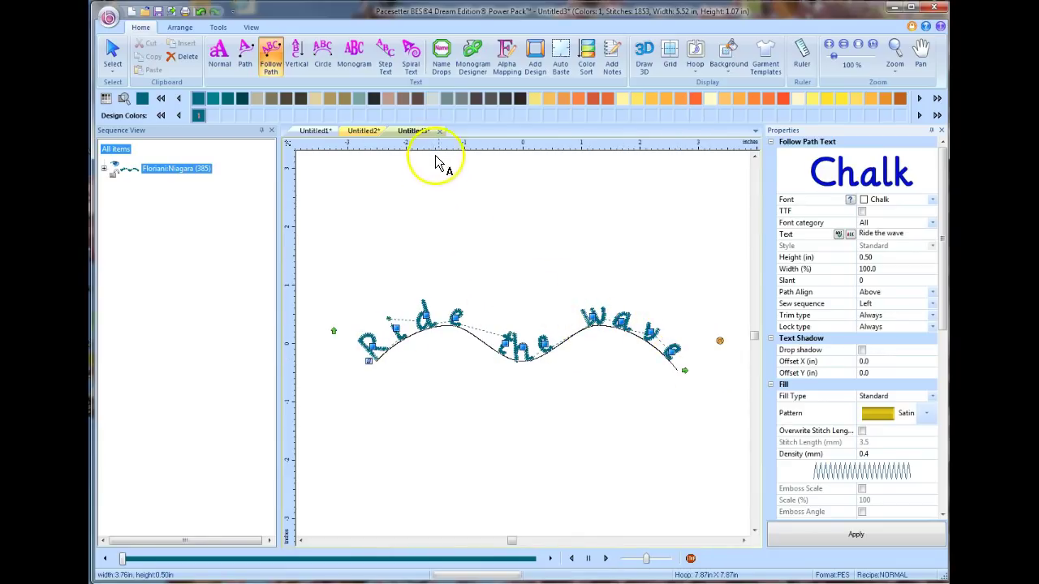
Close the Untitled3 design without saving it and return to Untitled2.
click(439, 130)
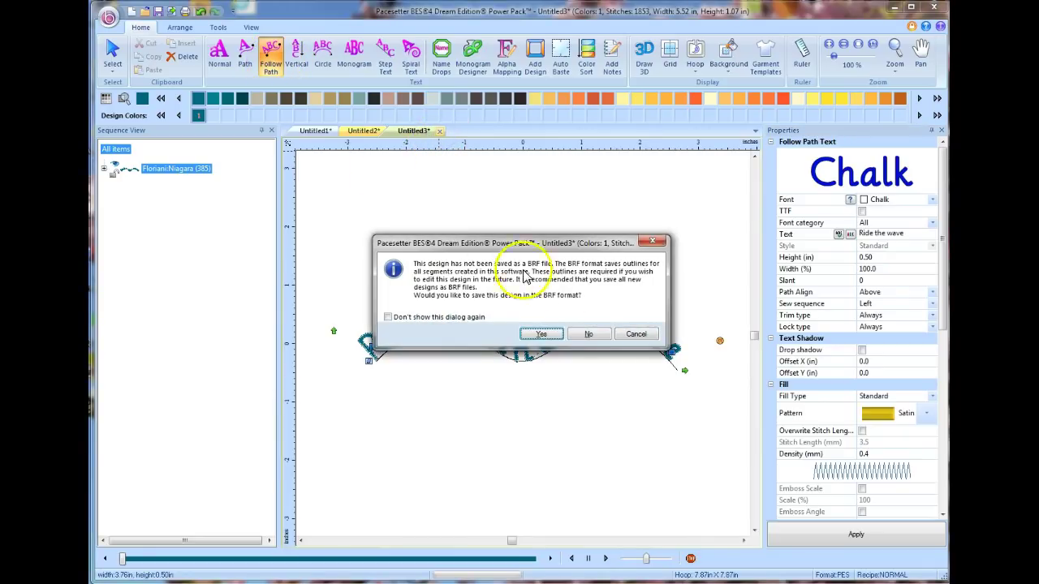
click(585, 334)
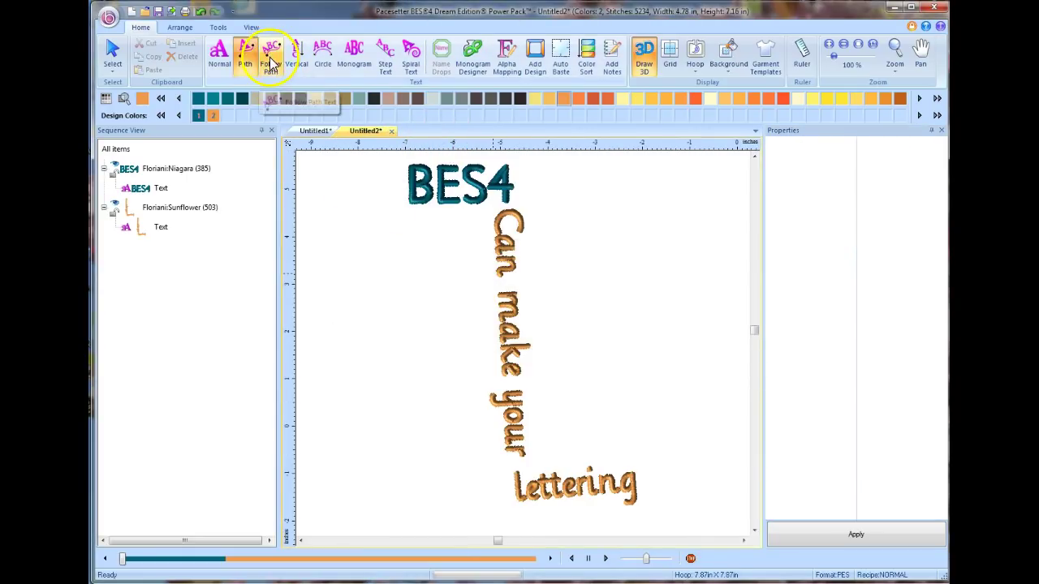
click(246, 59)
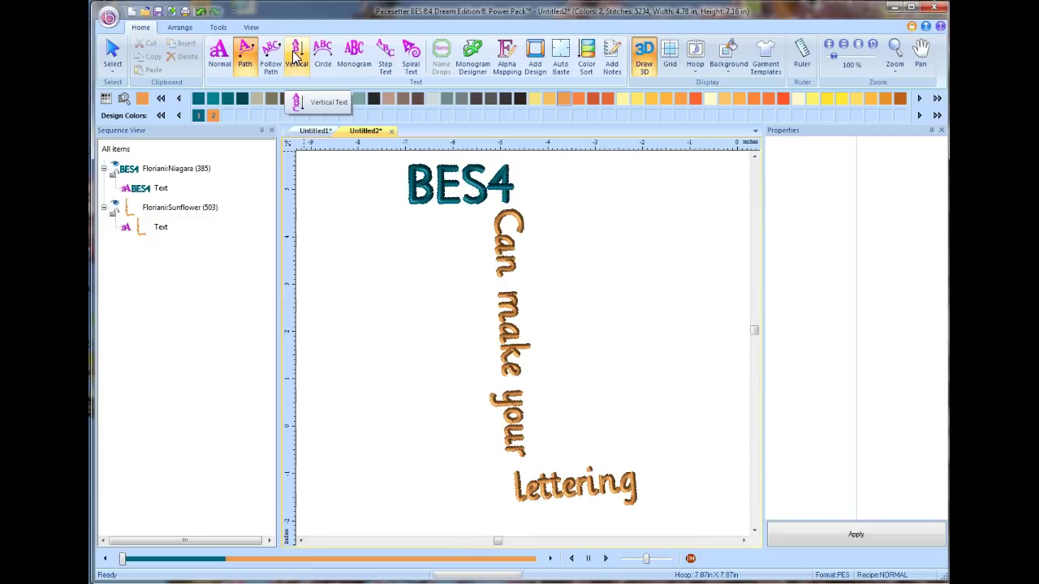
Add Vertical text reading "Go Verticle" beside the existing BES4 lettering and apply it.
click(754, 155)
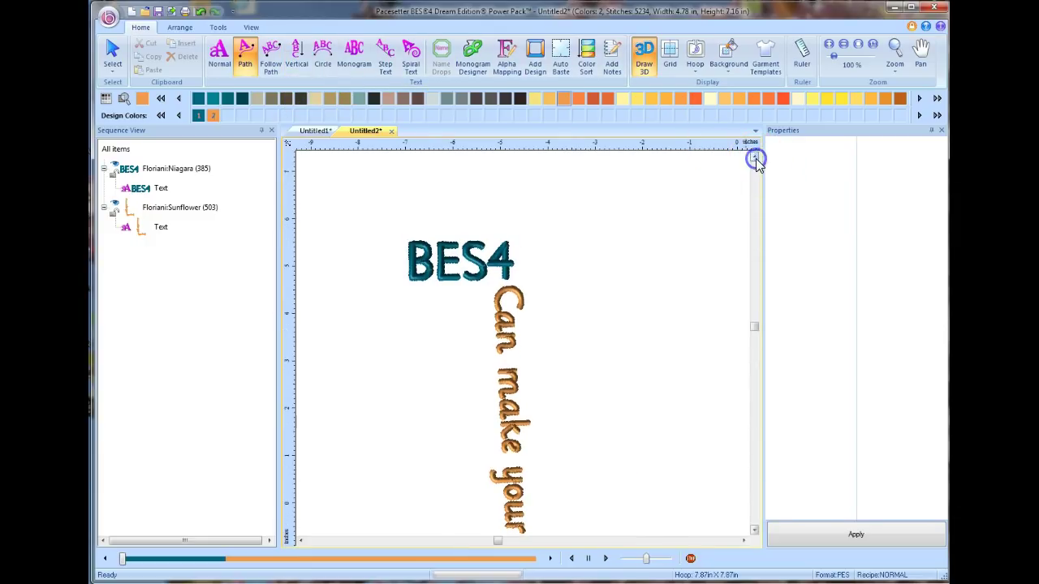
click(297, 54)
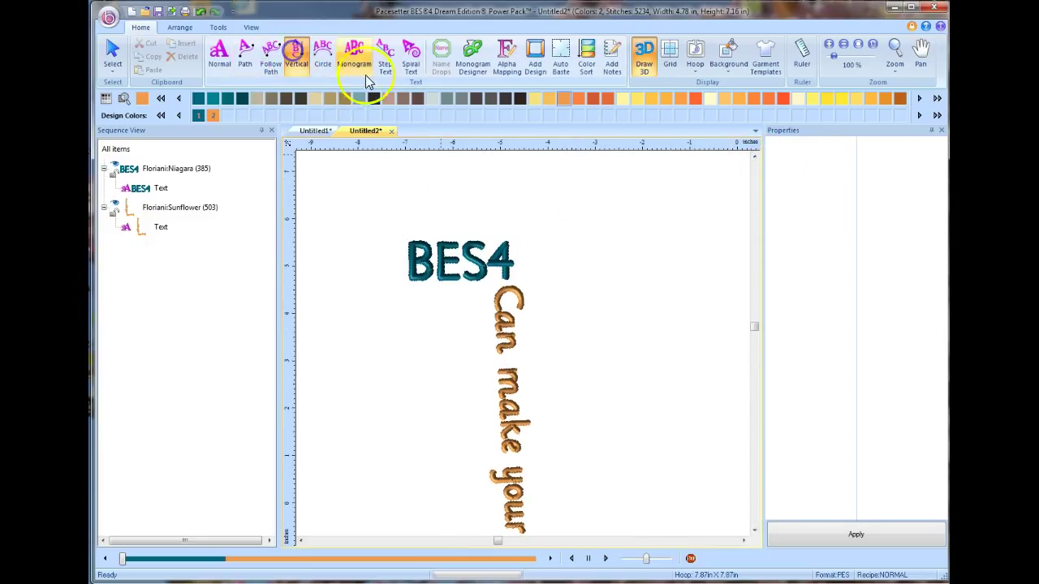
click(581, 192)
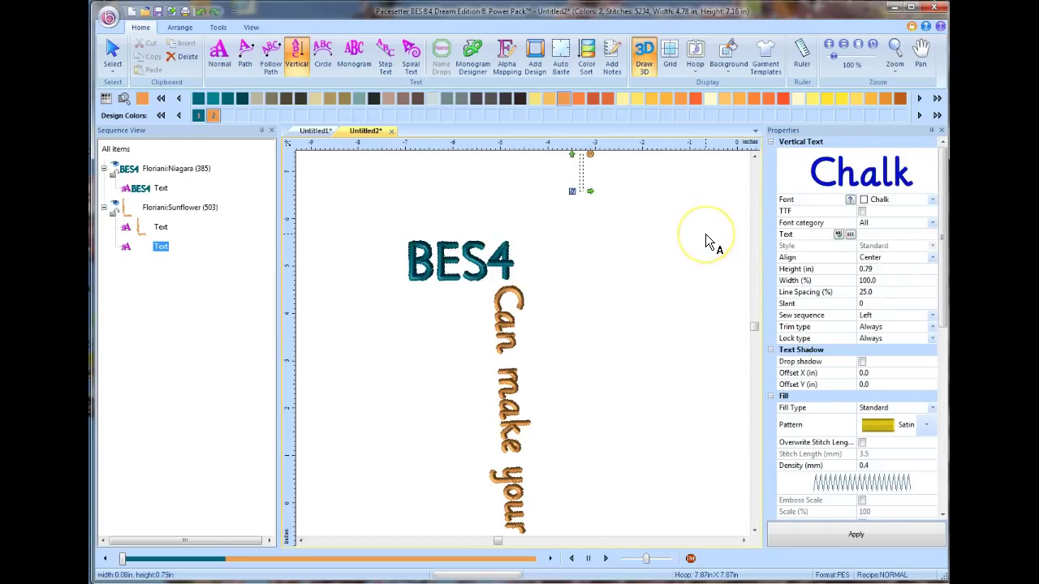
text(Go)
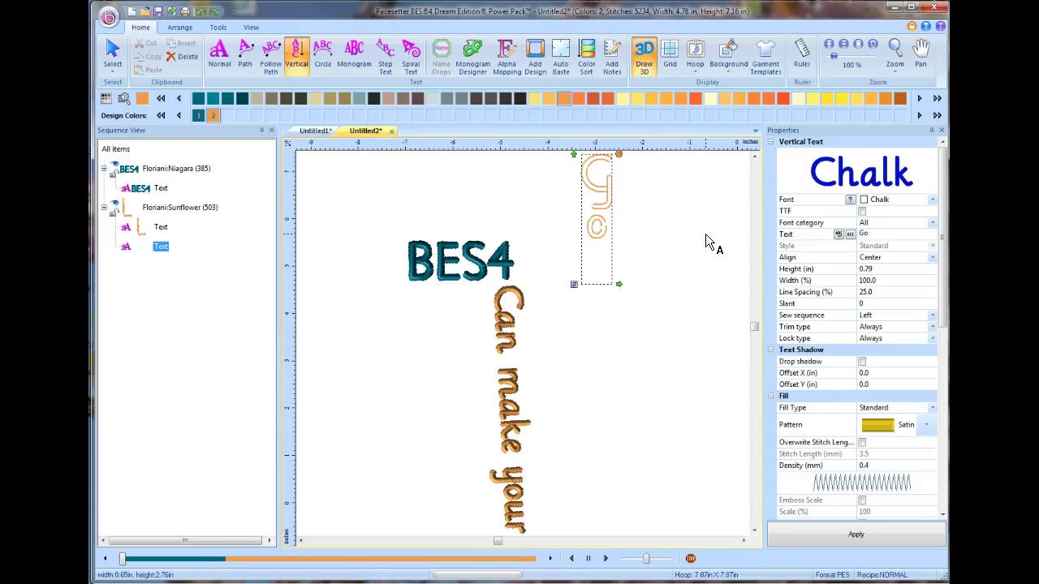
text(d Verticle)
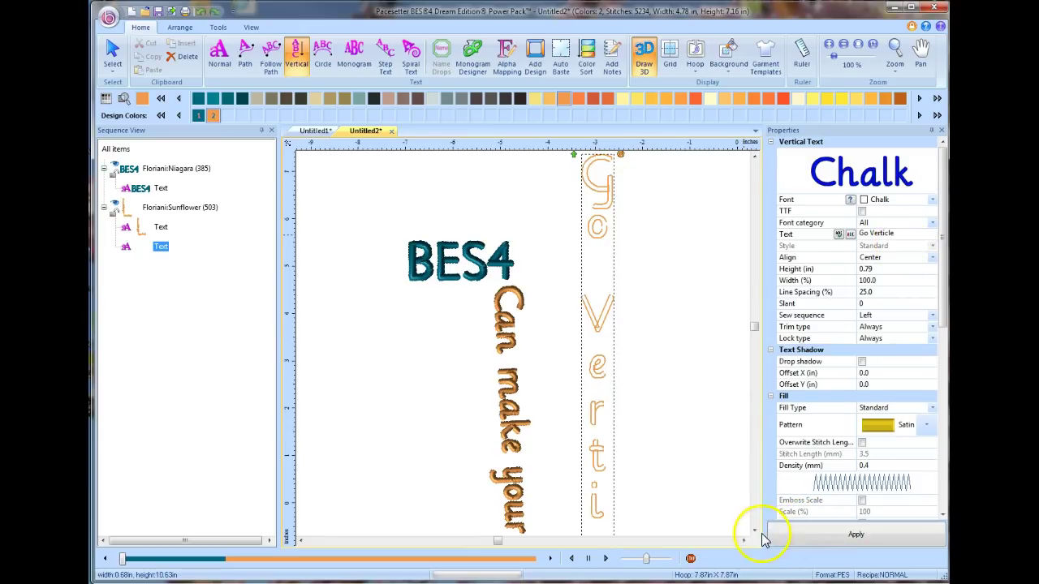
click(829, 538)
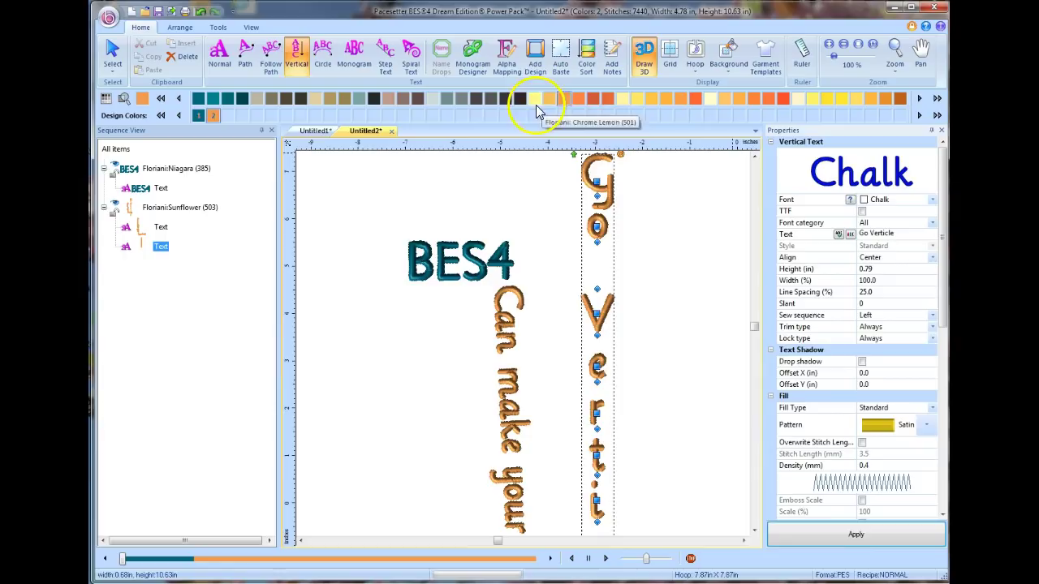
Try the Floriani Gray (485) and Dark Goldenrod (516) thread colors on the vertical lettering.
click(460, 98)
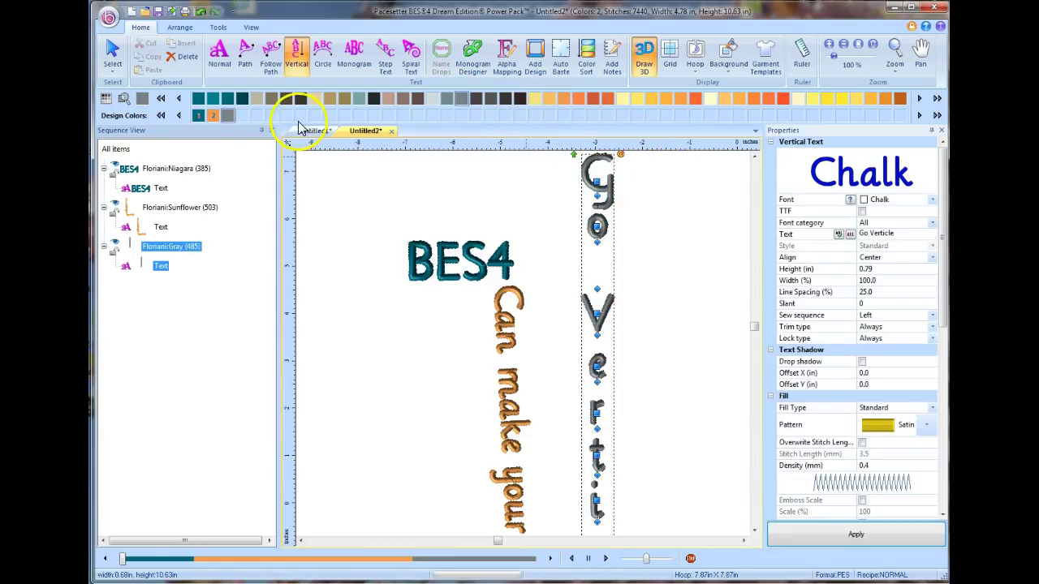
click(605, 101)
click(721, 145)
Change the vertical lettering's thread color to Floriani Lavender (673).
click(919, 99)
click(937, 98)
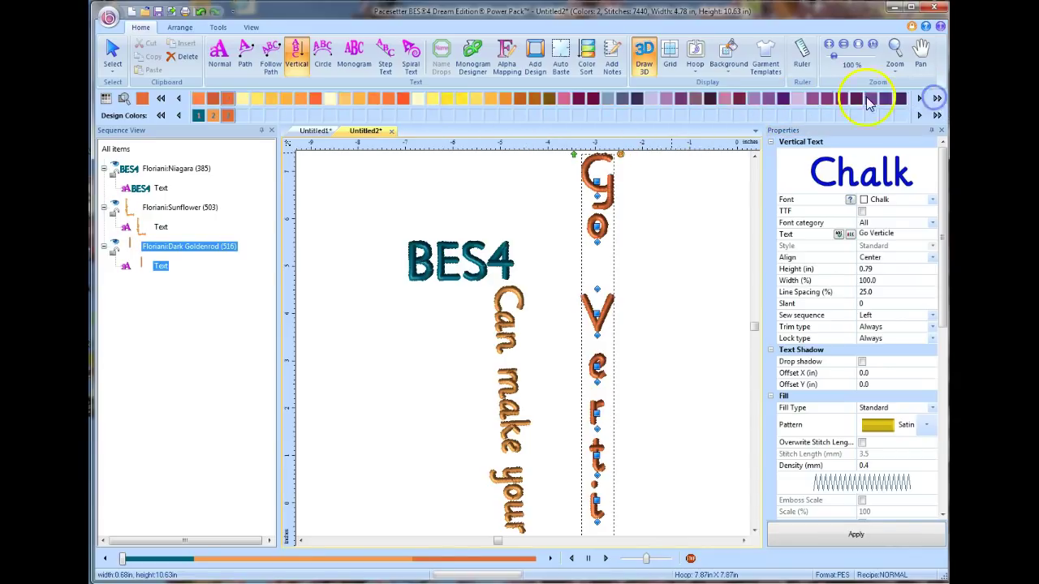
click(715, 98)
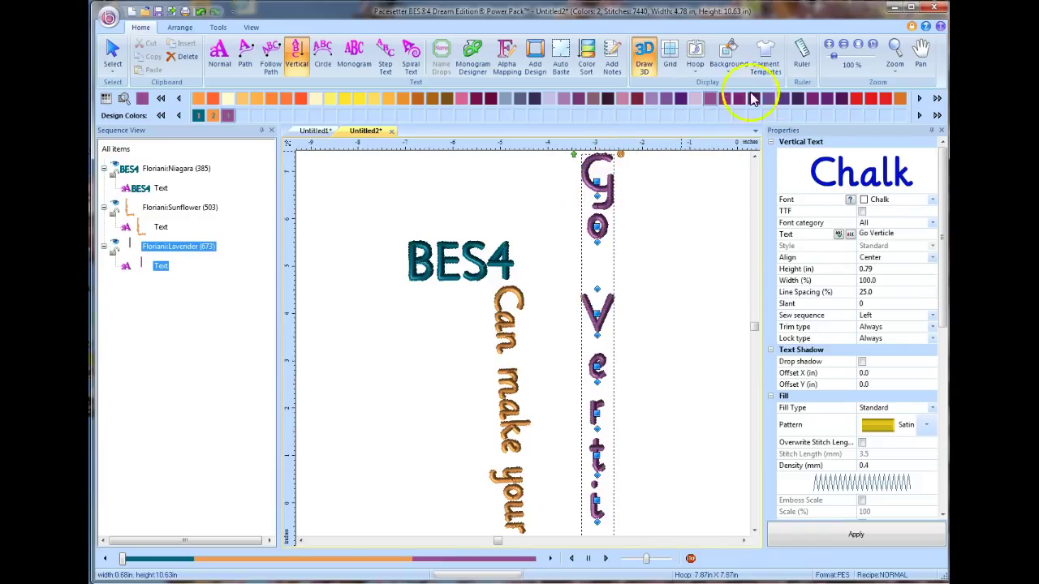
click(754, 158)
click(753, 157)
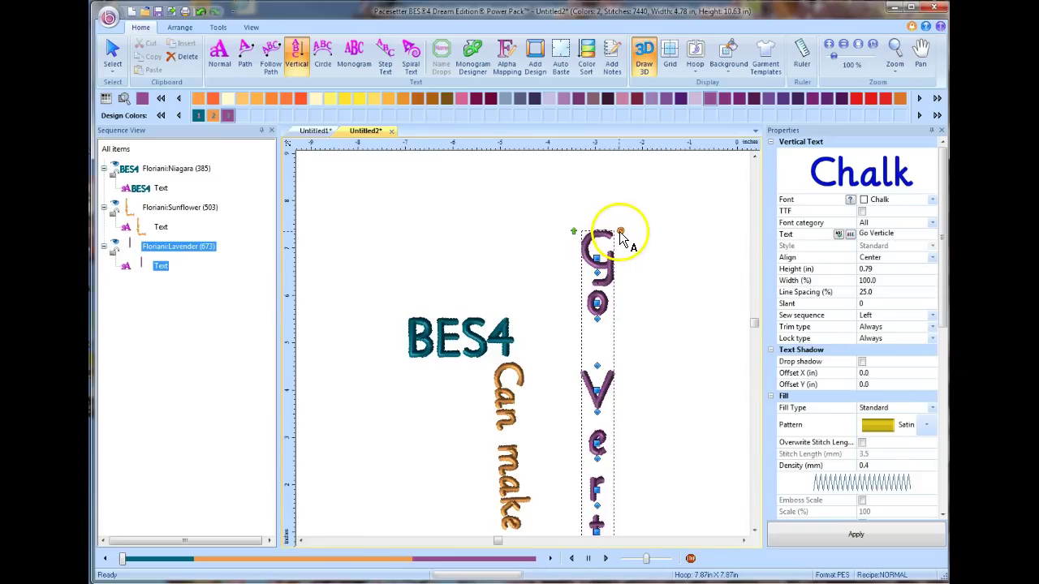
Resize the vertical lettering to a letter height of about 0.35 in and a width of about 199%.
drag(619, 231, 576, 328)
click(578, 236)
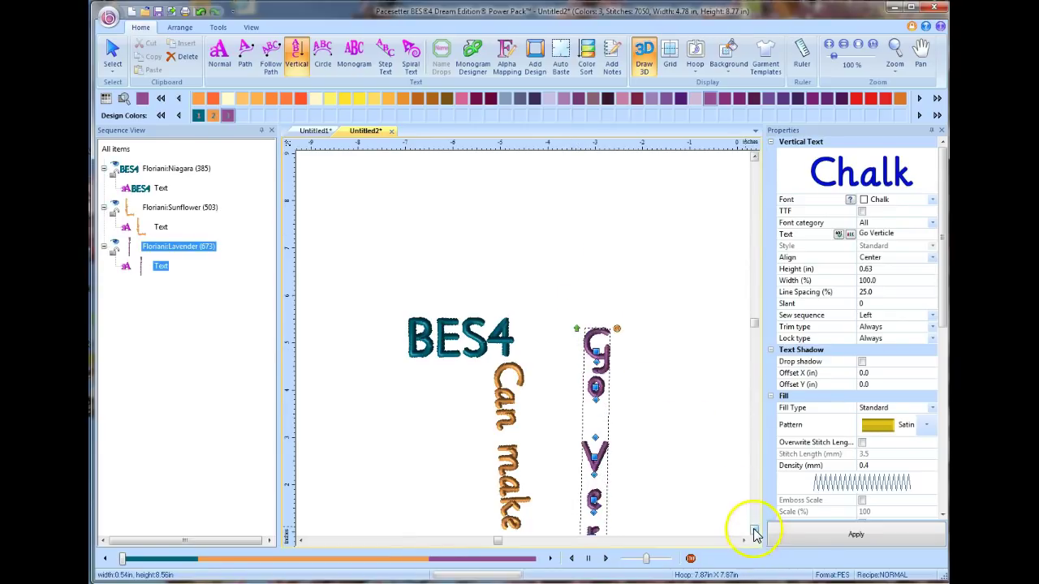
scroll(754, 533, down, 4)
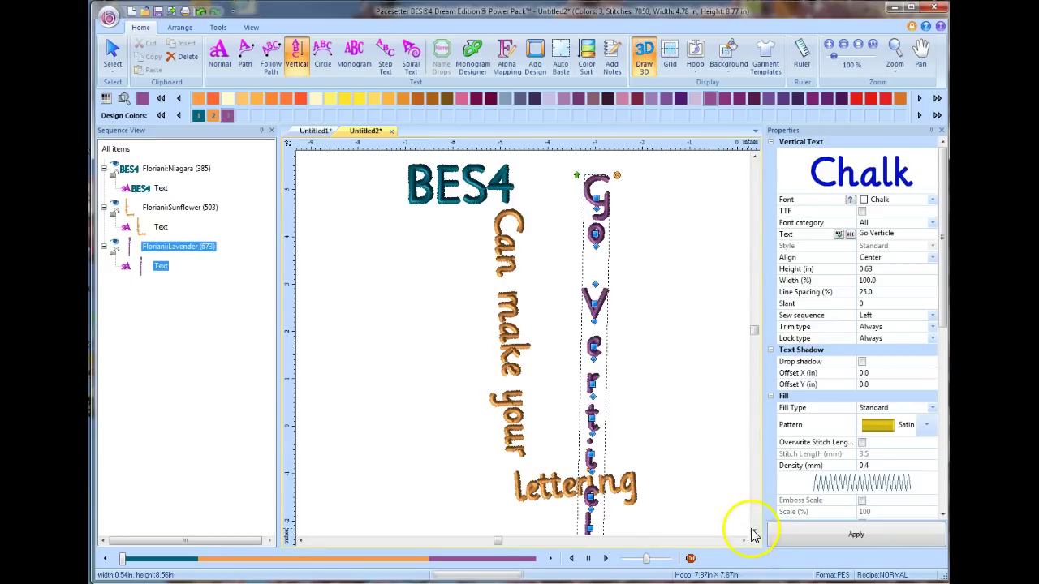
scroll(752, 534, down, 3)
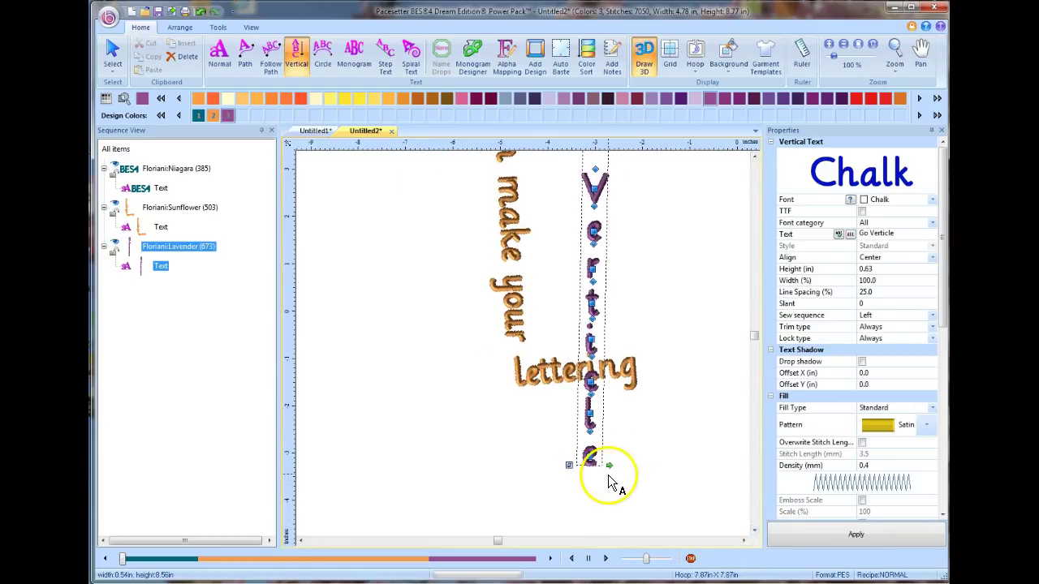
drag(609, 466, 637, 467)
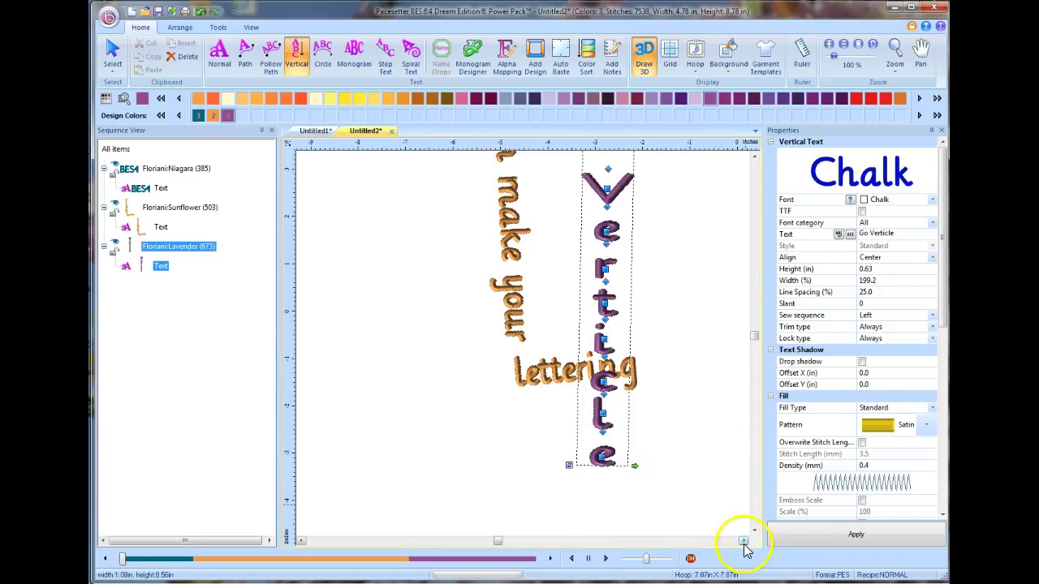
scroll(754, 157, up, 5)
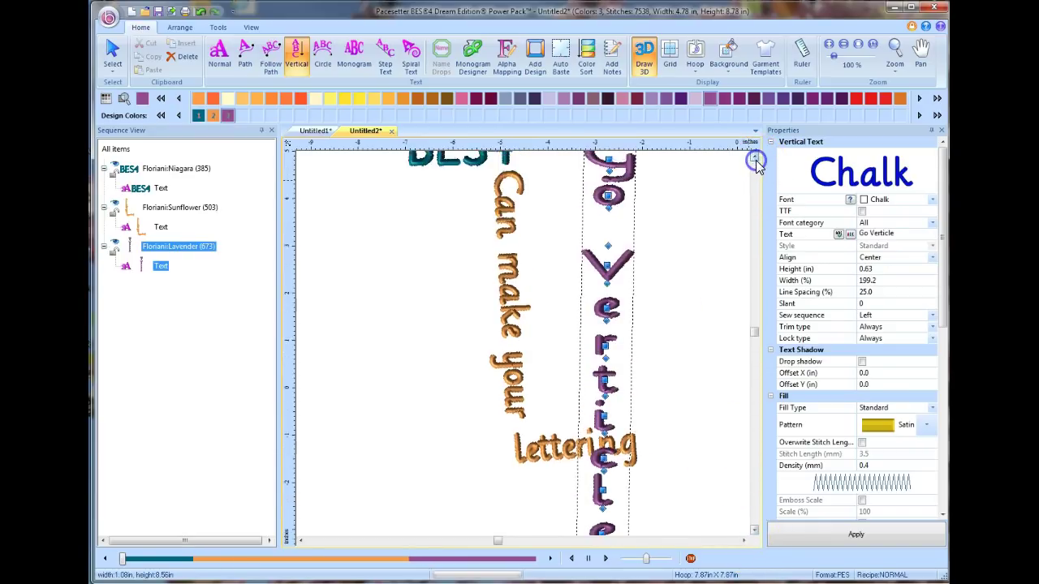
drag(577, 172, 570, 357)
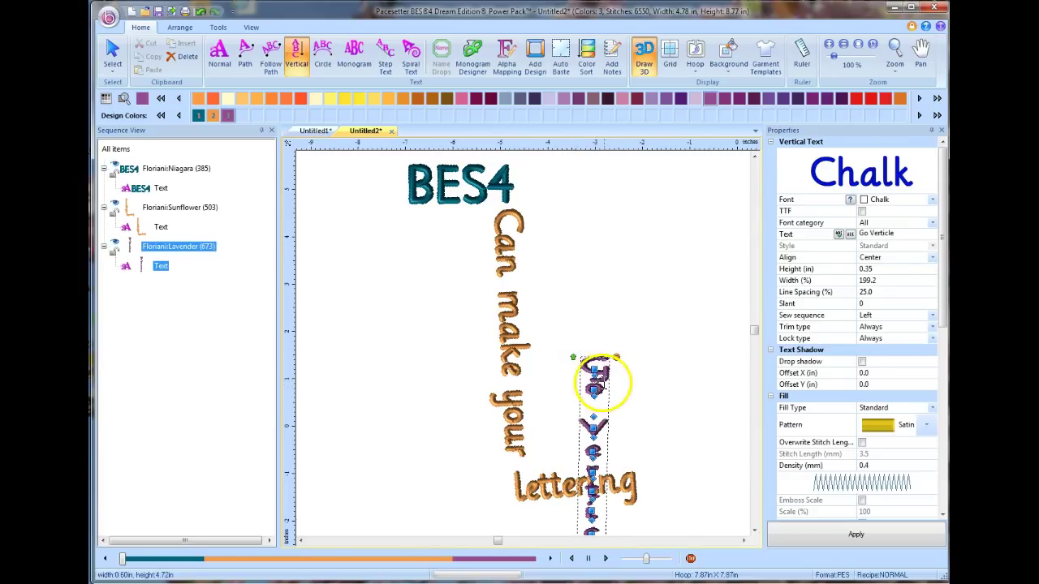
Move the vertical lettering beside the orange path text with a tilt of about 4 degrees and close the gap between its two words.
drag(611, 381, 589, 188)
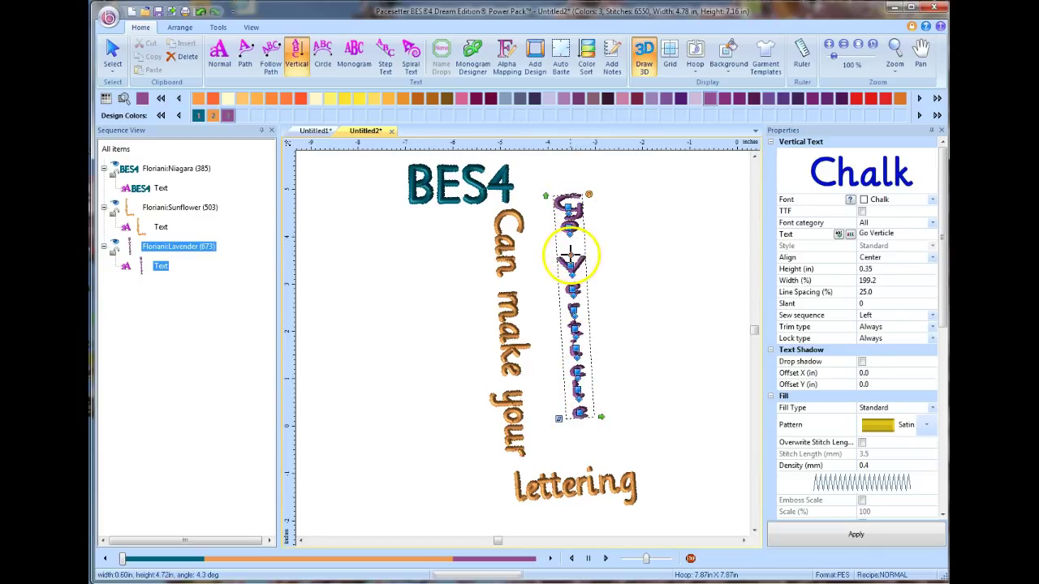
drag(571, 257, 570, 243)
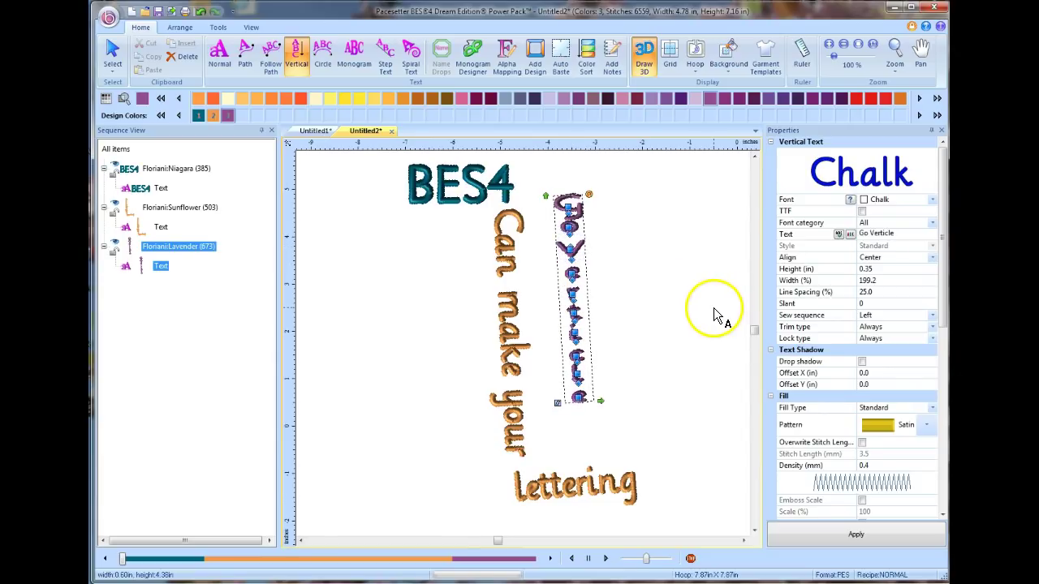
click(633, 332)
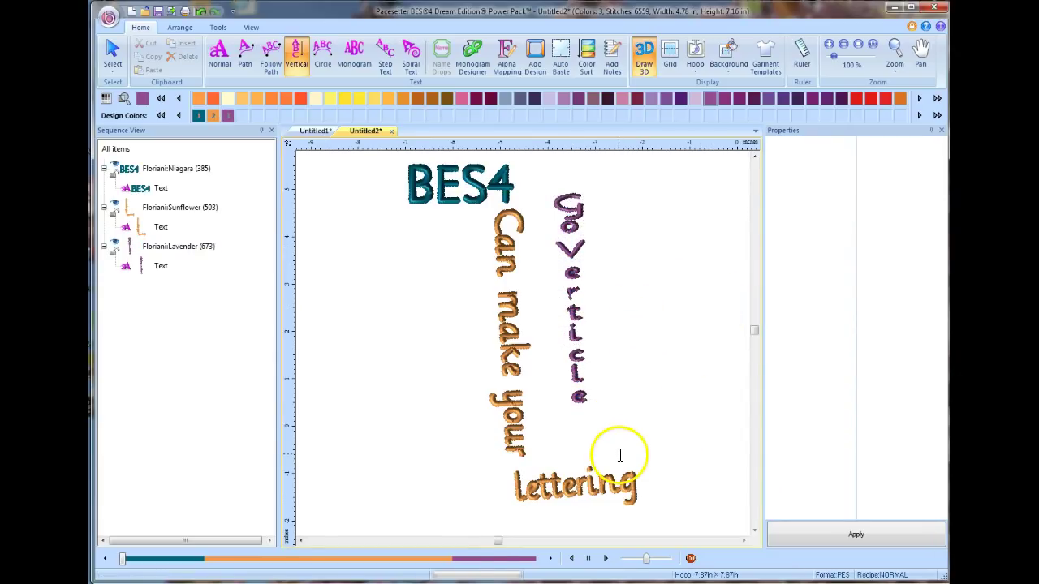
Place a Circle text object with a radius of about 4.70 in around the existing lettering.
click(743, 541)
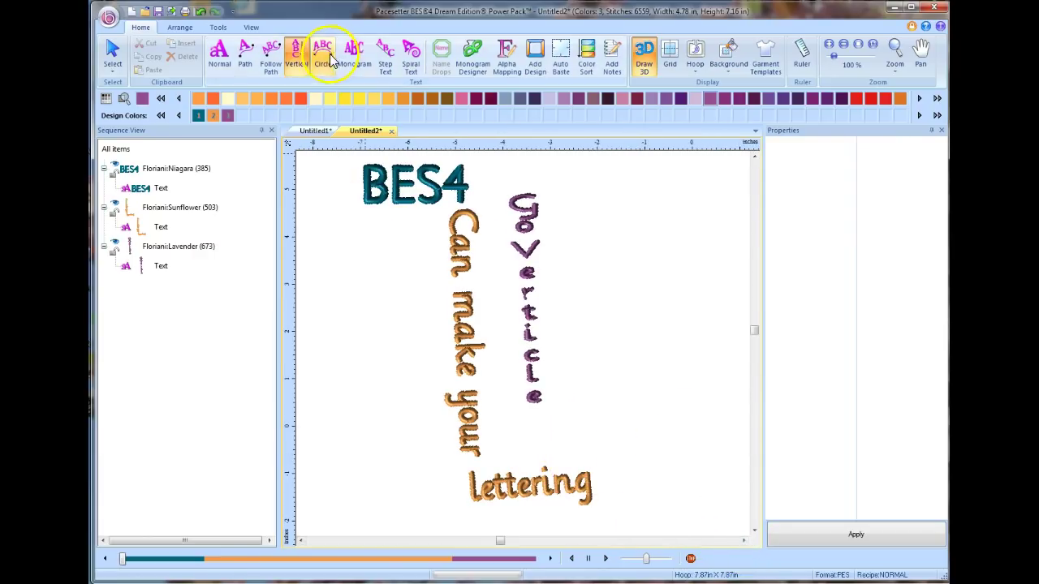
click(743, 541)
click(743, 541)
click(743, 541)
click(743, 541)
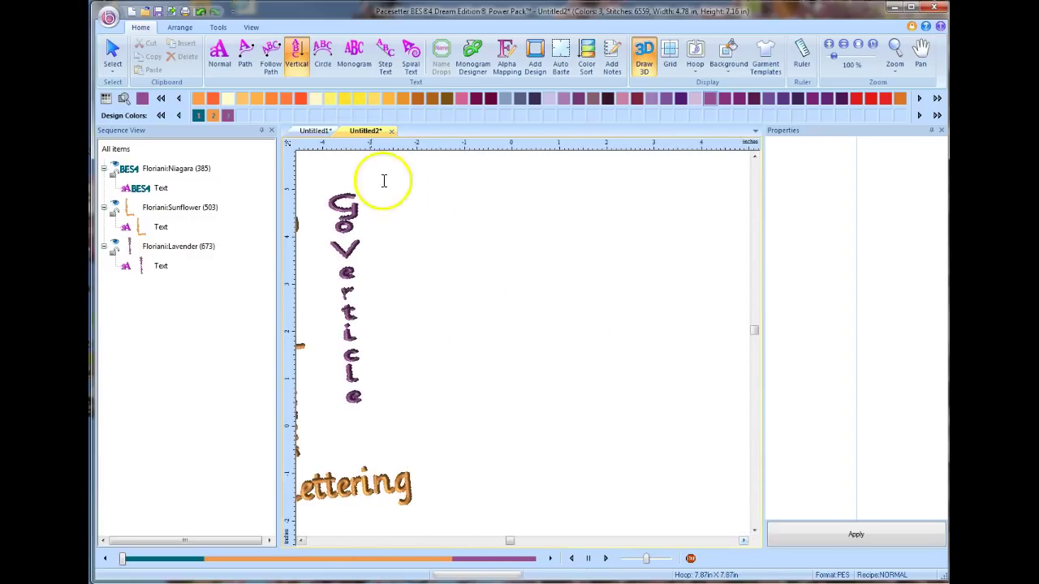
click(323, 57)
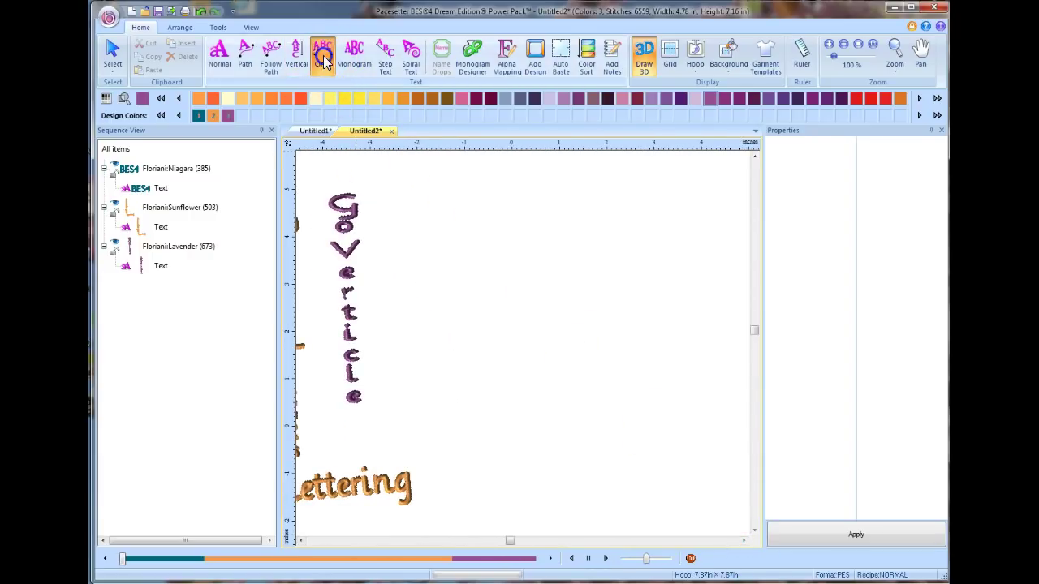
click(567, 253)
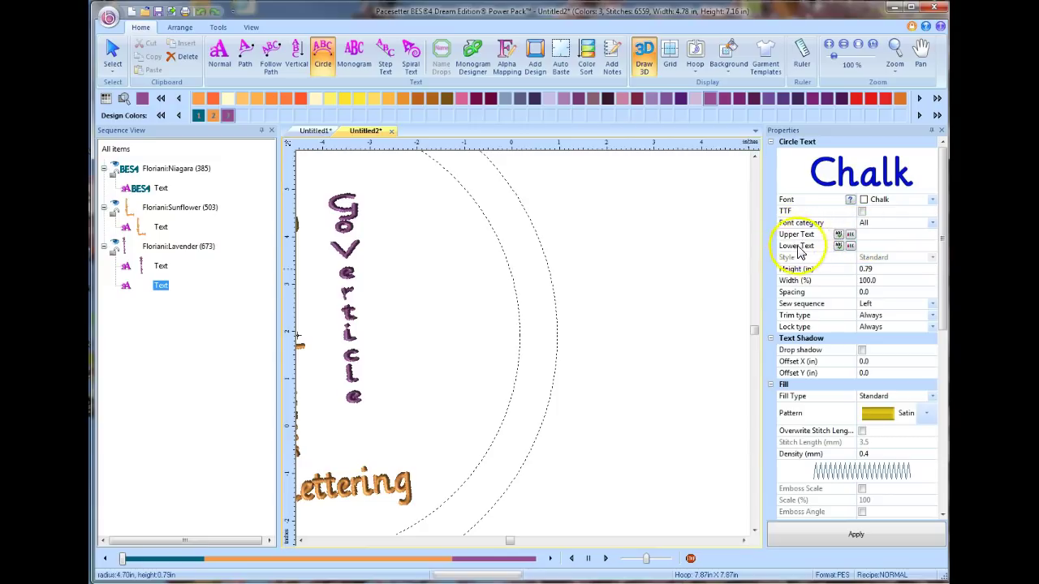
Give the circle text "Go Over" as upper text and "or Under" as lower text at 0.65 in height, and apply it.
click(873, 235)
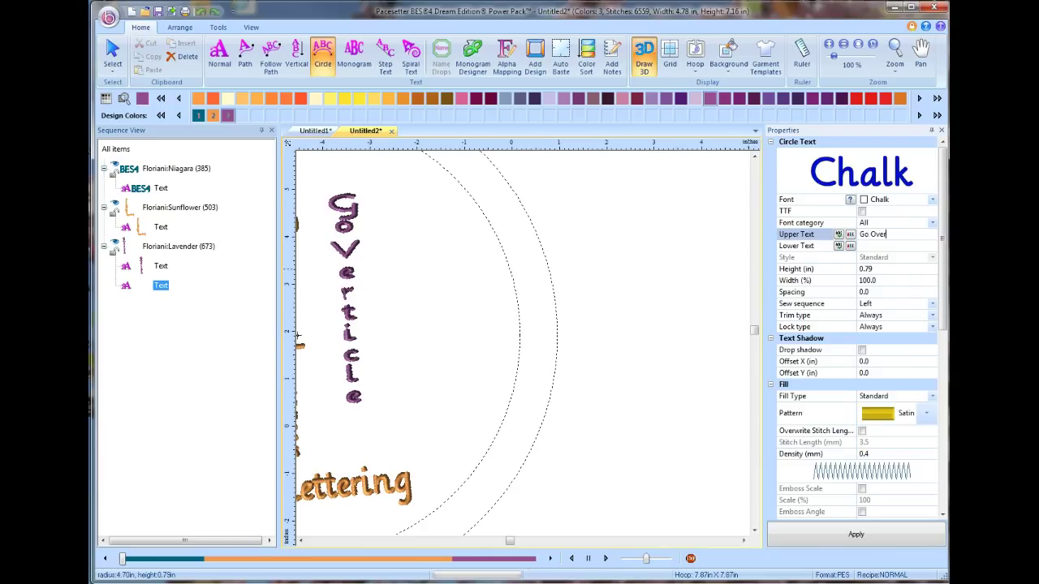
click(889, 246)
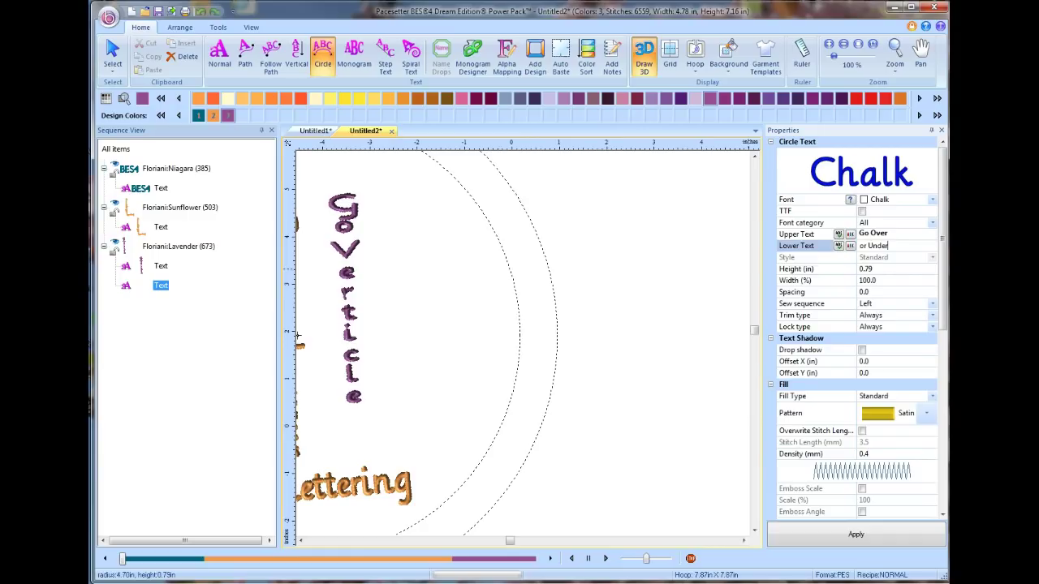
click(873, 269)
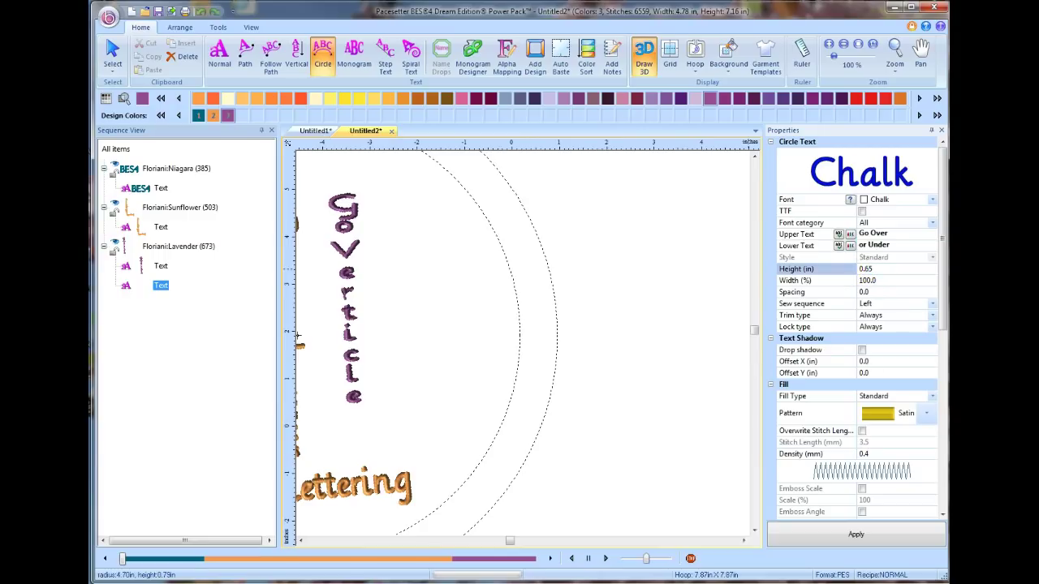
click(843, 535)
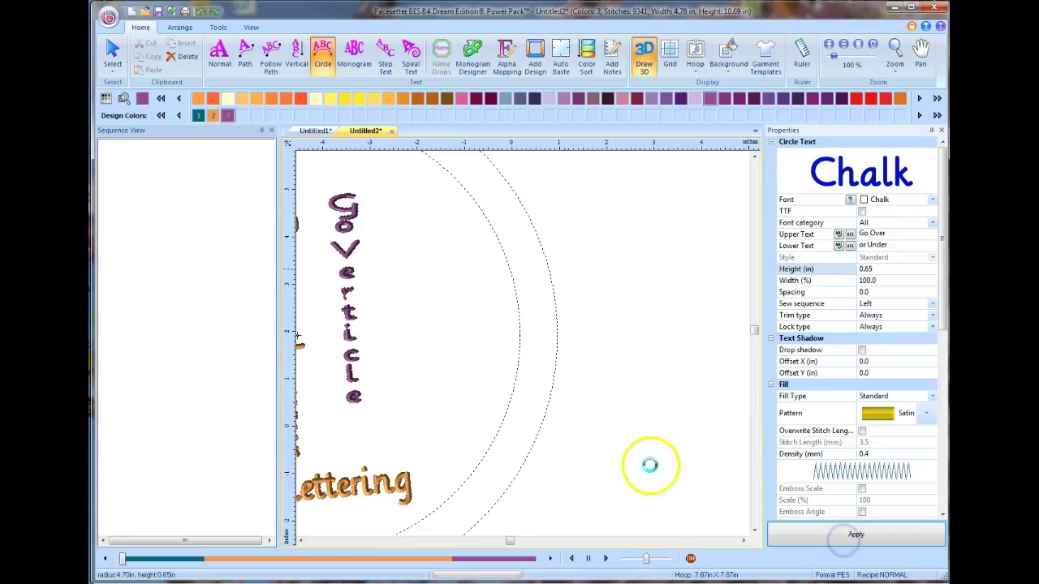
Shrink the circle lettering to a radius of about 1.70 in, rotate it counterclockwise and move it up and right of the vertical lettering.
click(862, 46)
click(556, 173)
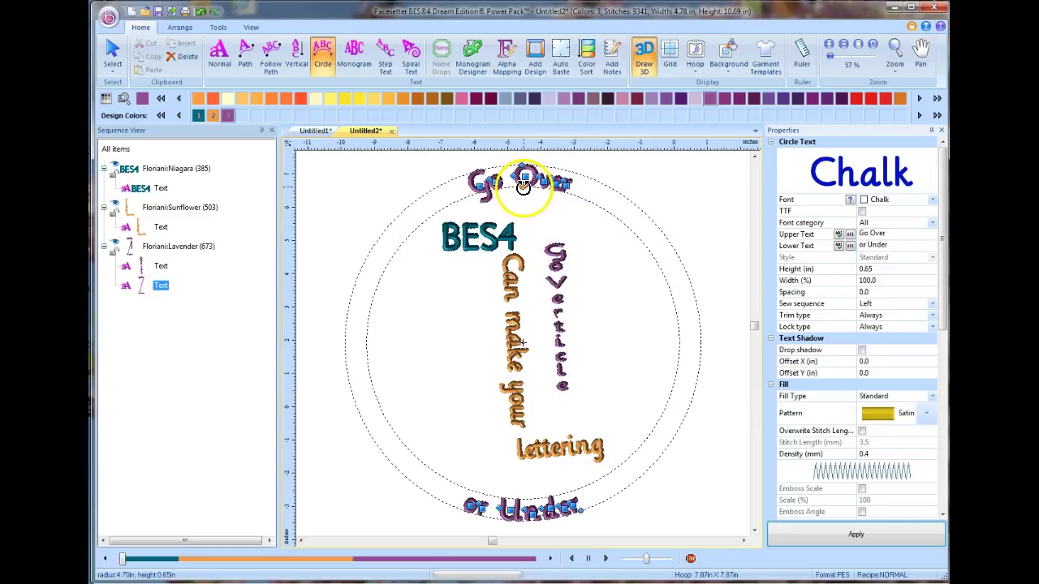
drag(523, 185, 715, 238)
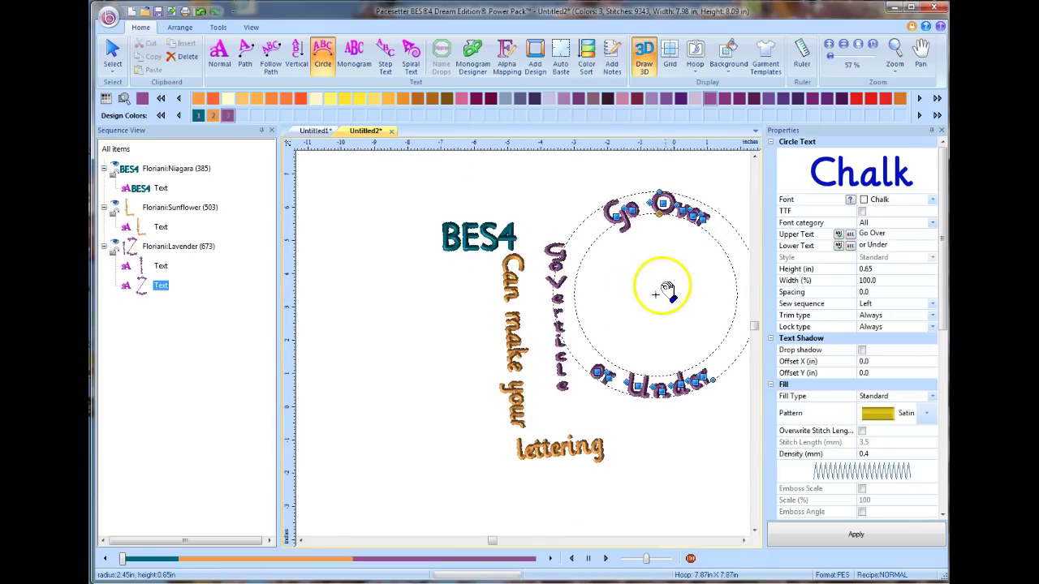
drag(659, 214, 688, 306)
click(682, 243)
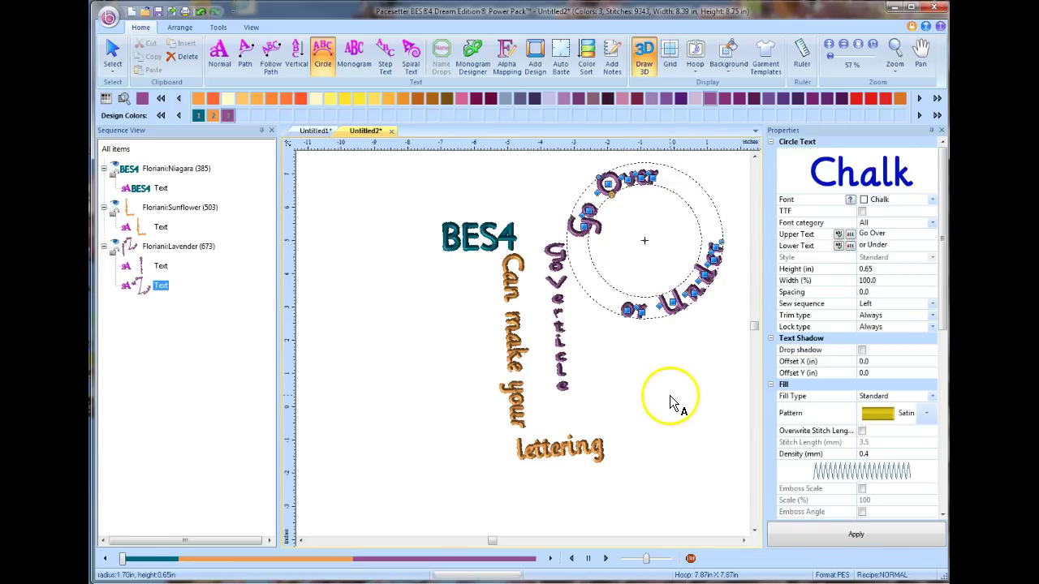
Change the circle lettering's thread color to Floriani Mars Red (700) and enlarge its letters to about 0.85 in high.
click(856, 99)
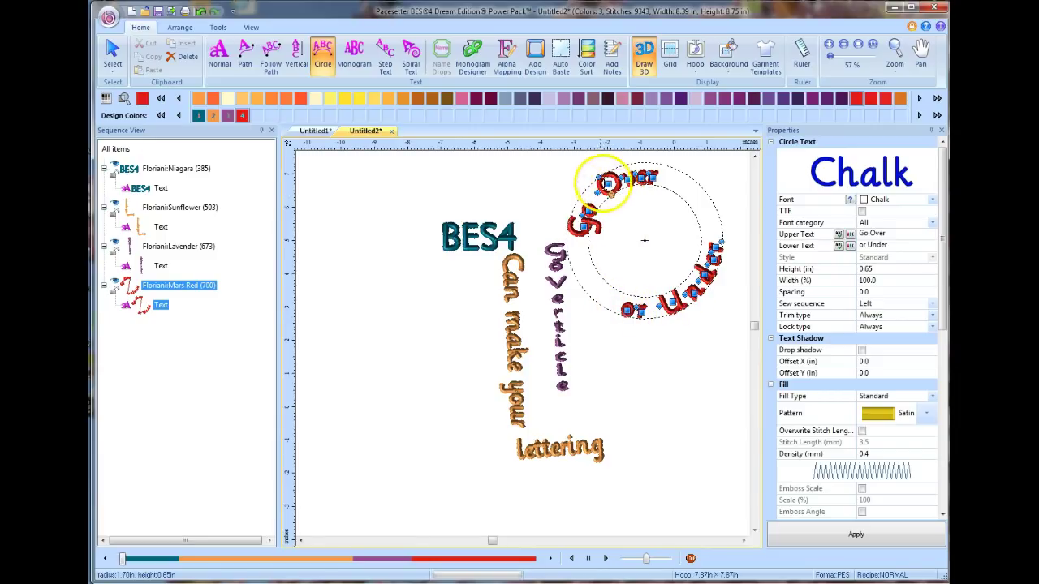
drag(598, 174, 592, 176)
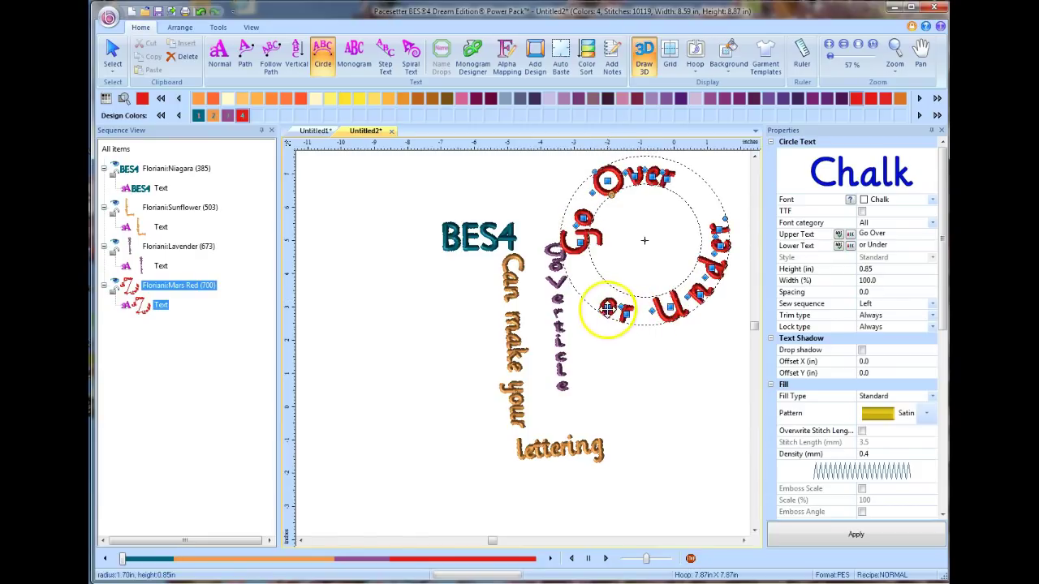
Adjust the letter spacing of "or" on the circle and move the whole circle lettering slightly away from the vertical text.
drag(621, 304, 624, 304)
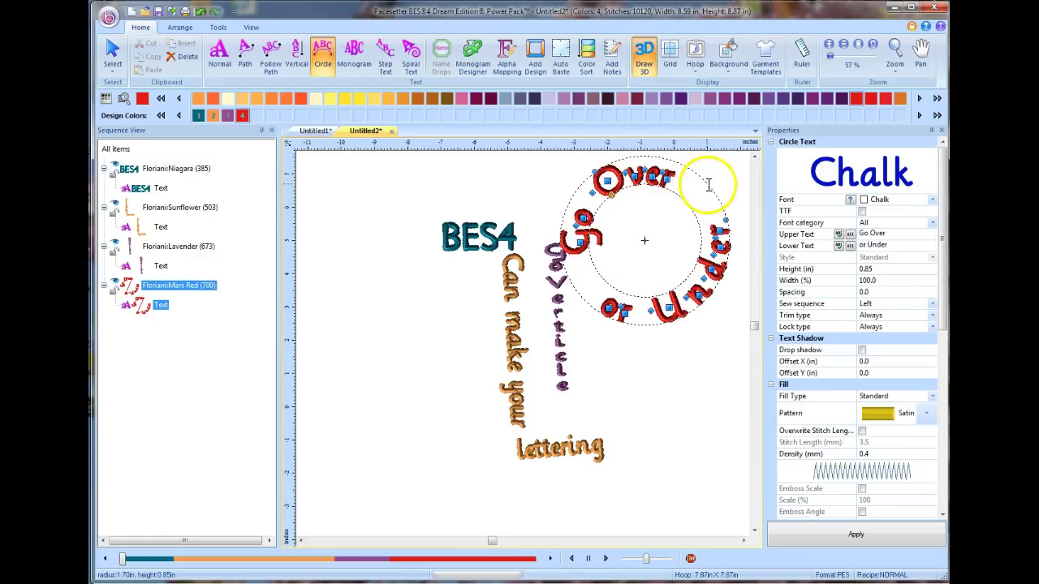
mouse_move(668, 185)
mouse_down()
mouse_move(688, 193)
mouse_move(678, 192)
mouse_up()
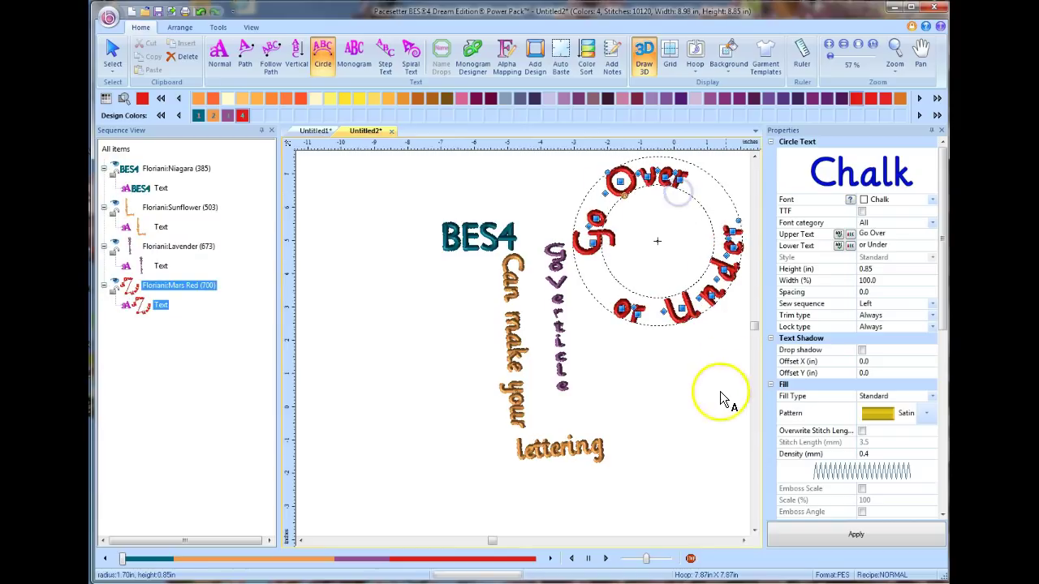
click(674, 395)
Place a Step Text object below the circle lettering, with its line sloping down to the right.
click(386, 59)
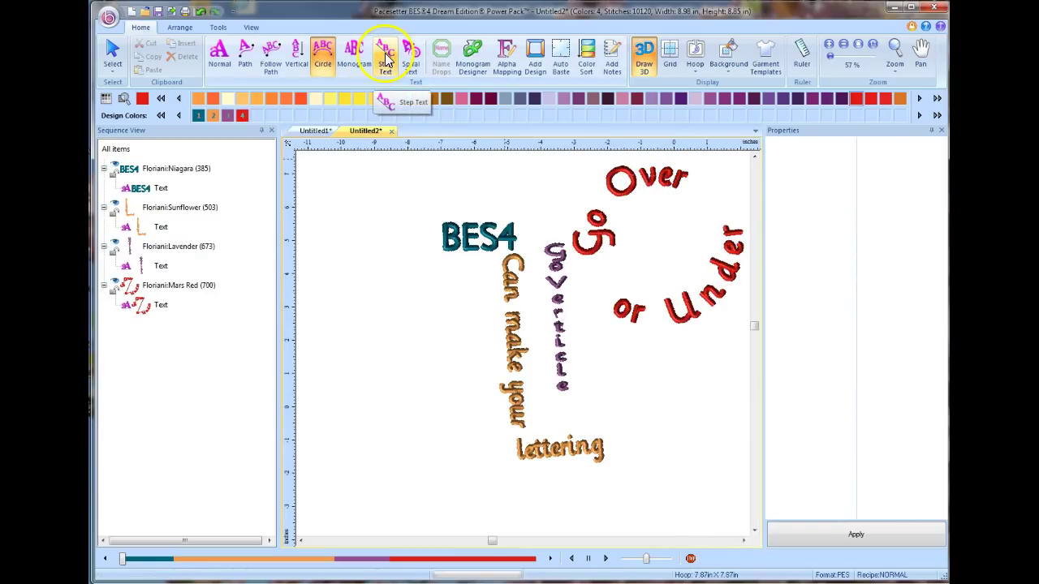
click(386, 58)
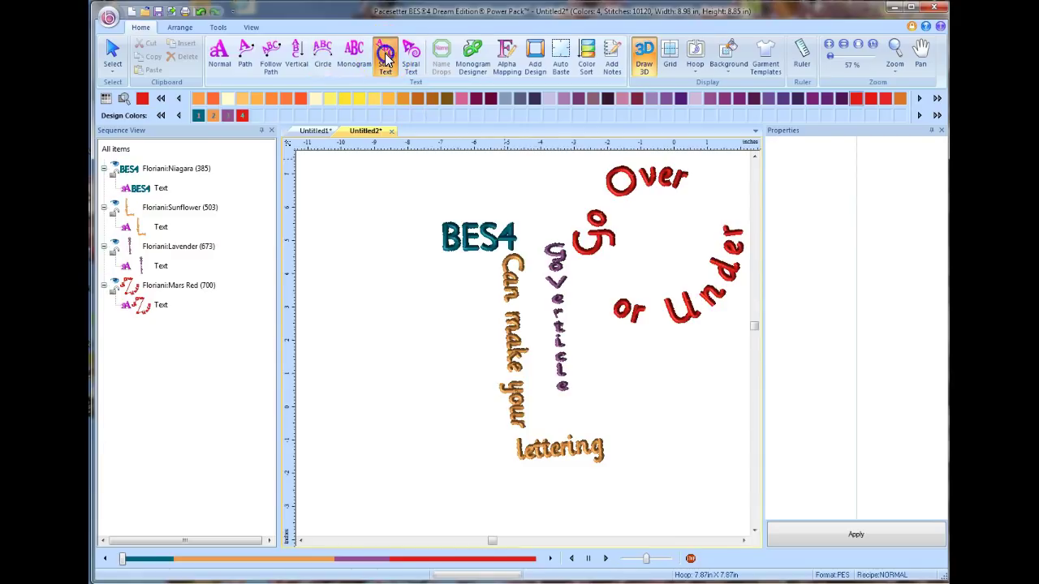
click(744, 541)
click(744, 541)
click(754, 530)
click(754, 530)
click(754, 530)
click(409, 229)
click(493, 290)
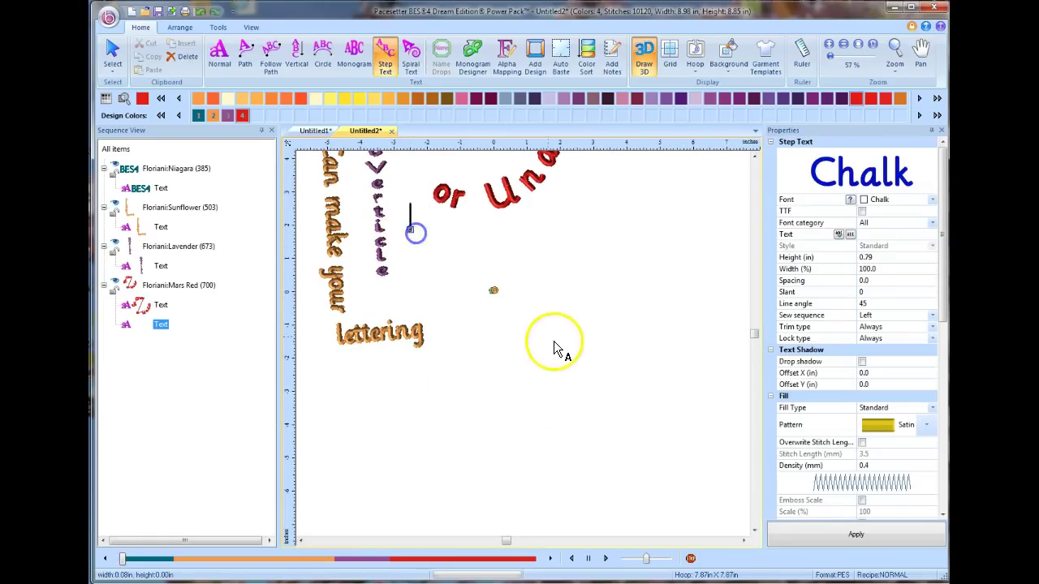
Set the step text's font to Jacks and limit the font category to Run Fonts.
click(931, 200)
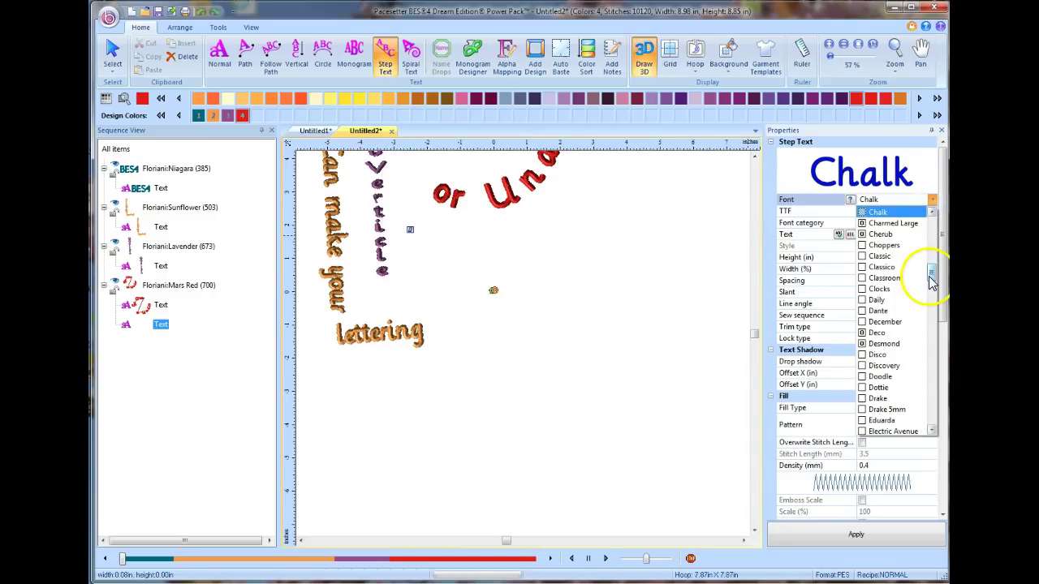
drag(931, 278, 934, 310)
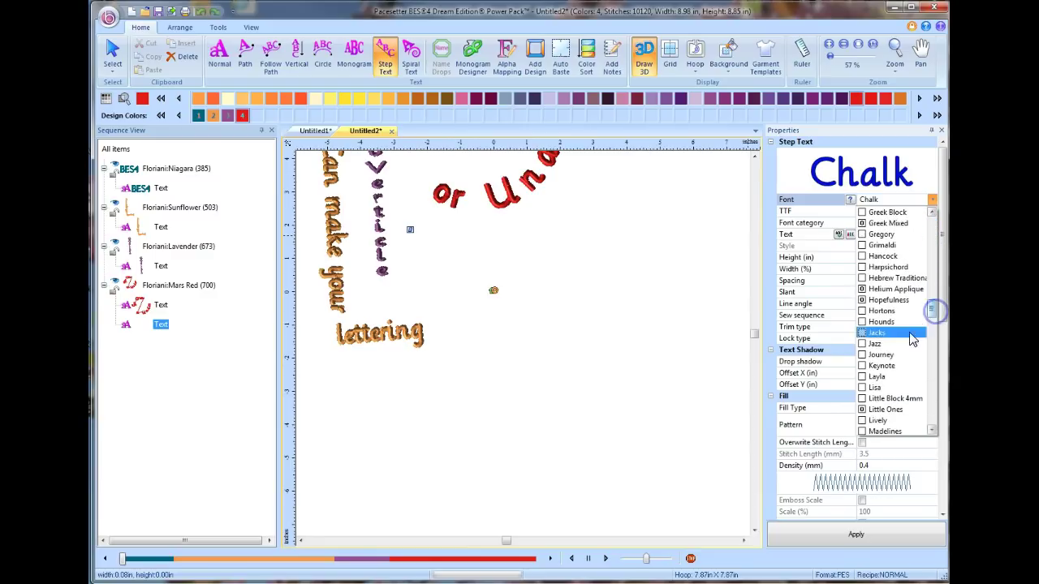
click(877, 333)
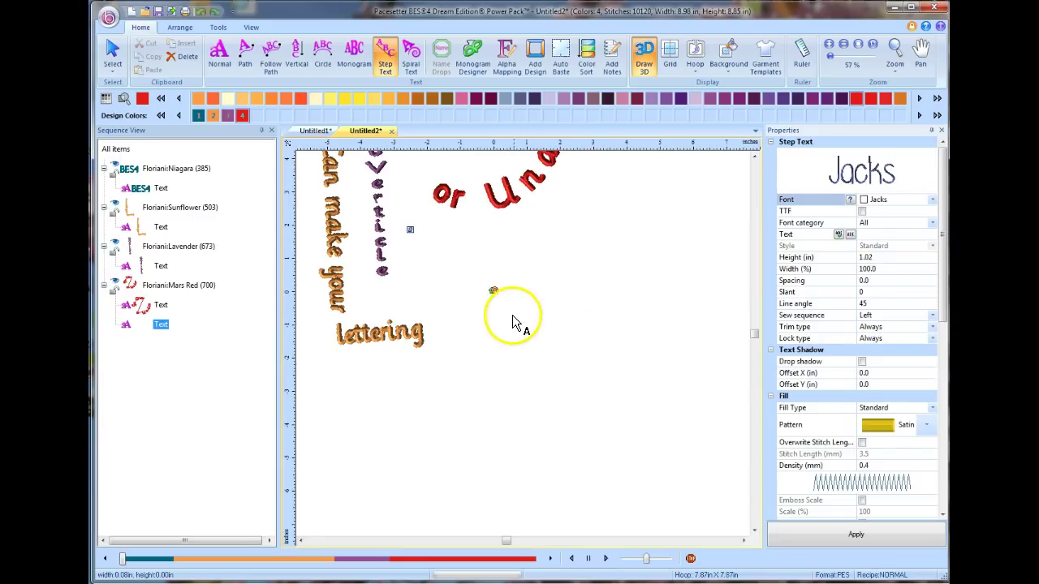
click(932, 224)
click(904, 247)
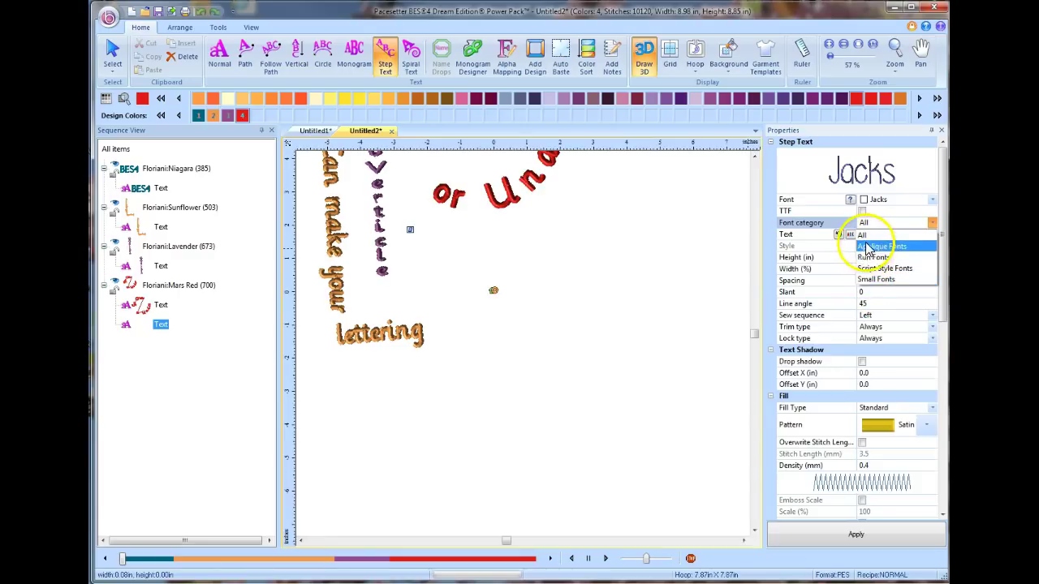
click(870, 257)
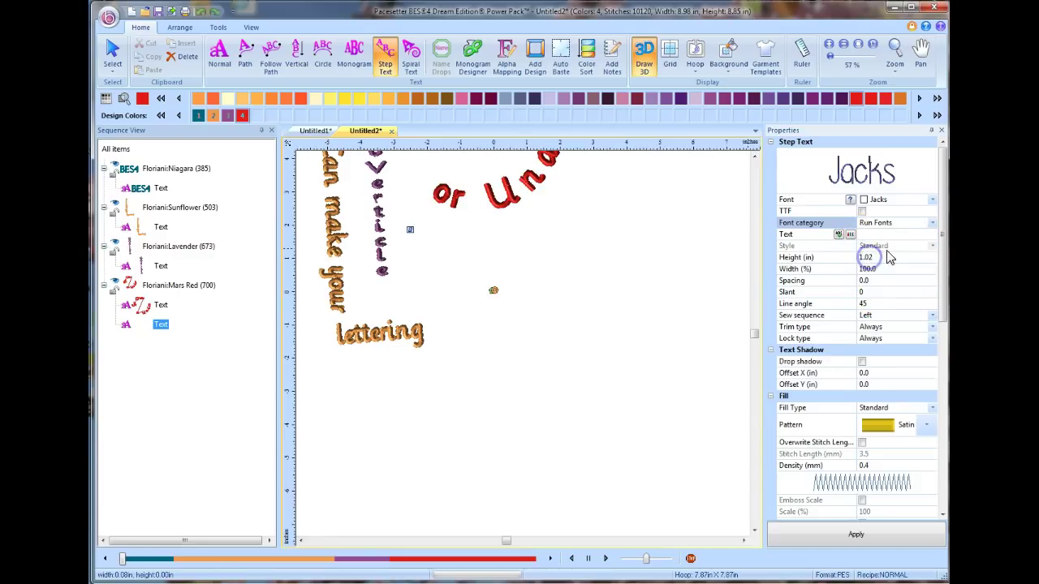
Try the Run Block font on the step text and switch back to Jacks.
click(931, 199)
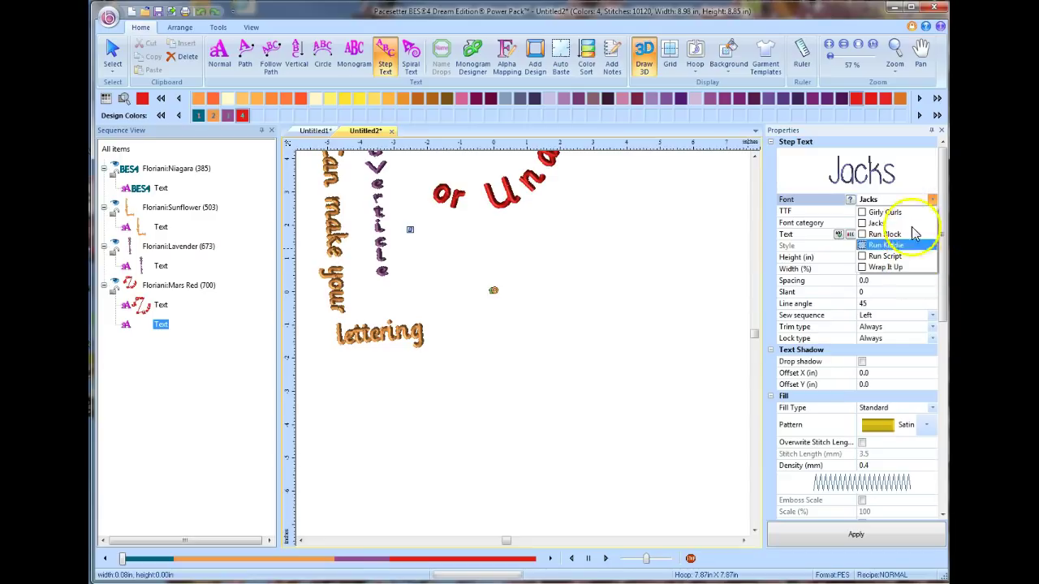
click(915, 234)
click(931, 200)
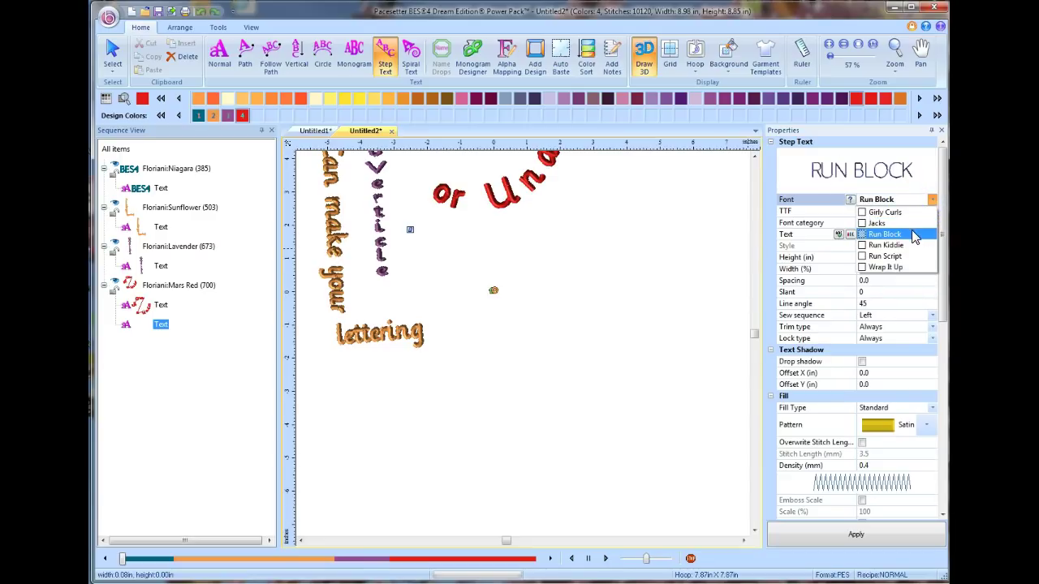
click(905, 222)
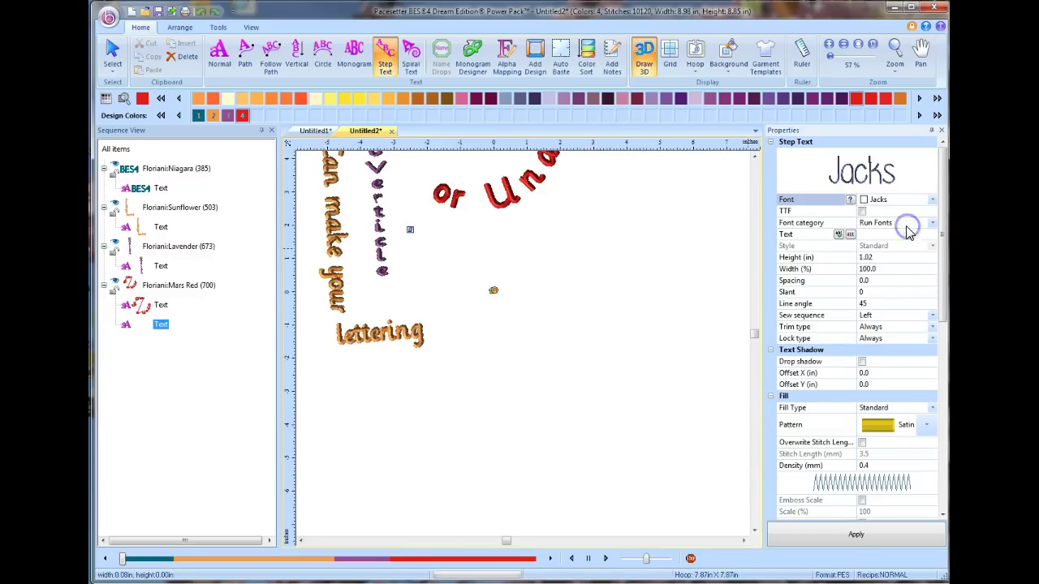
Enter "Sidestep the issue" as the step text at 0.50 in high, generate it, and scale the lettering up to 0.60 in.
click(864, 257)
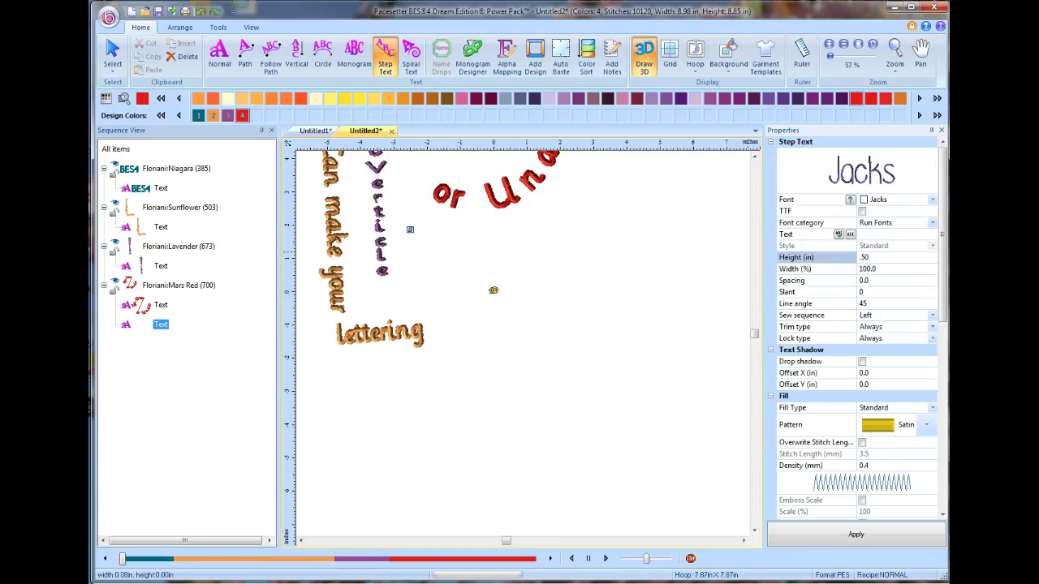
click(867, 232)
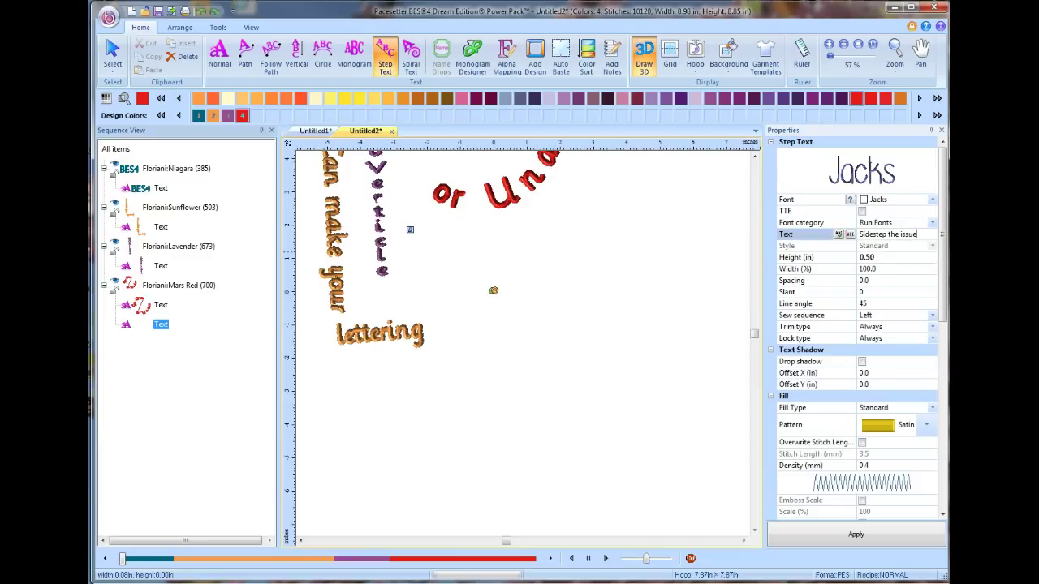
click(813, 534)
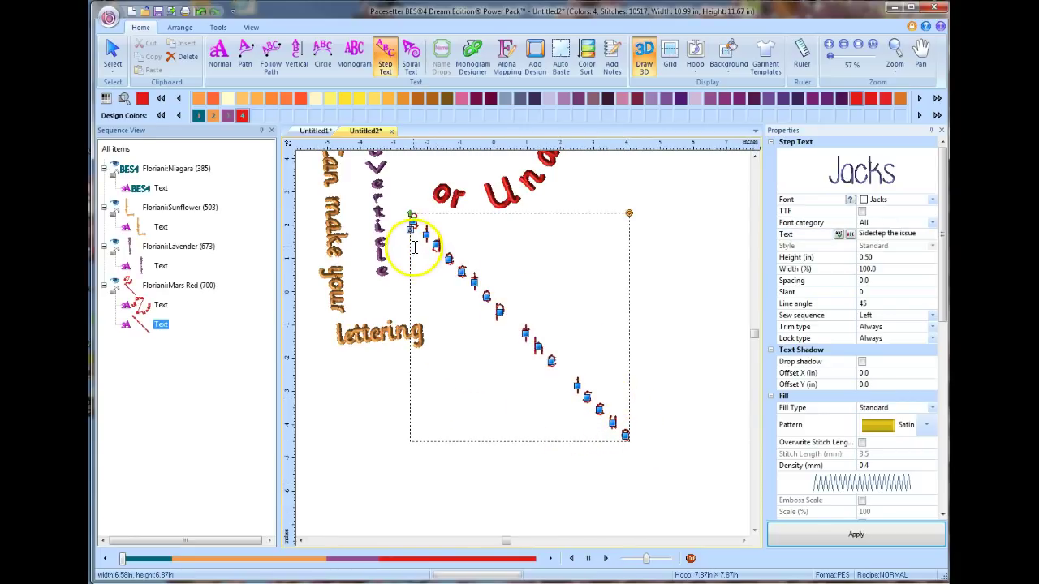
drag(410, 217, 406, 212)
click(520, 364)
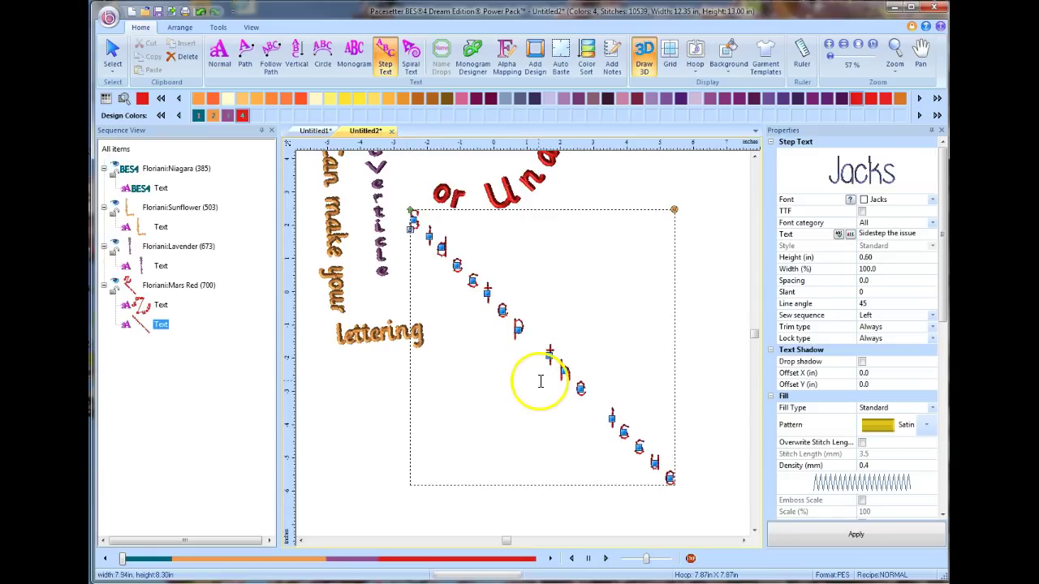
Set the step text's line angle to 30 and move the whole lettering down to start below the vertical text.
click(862, 303)
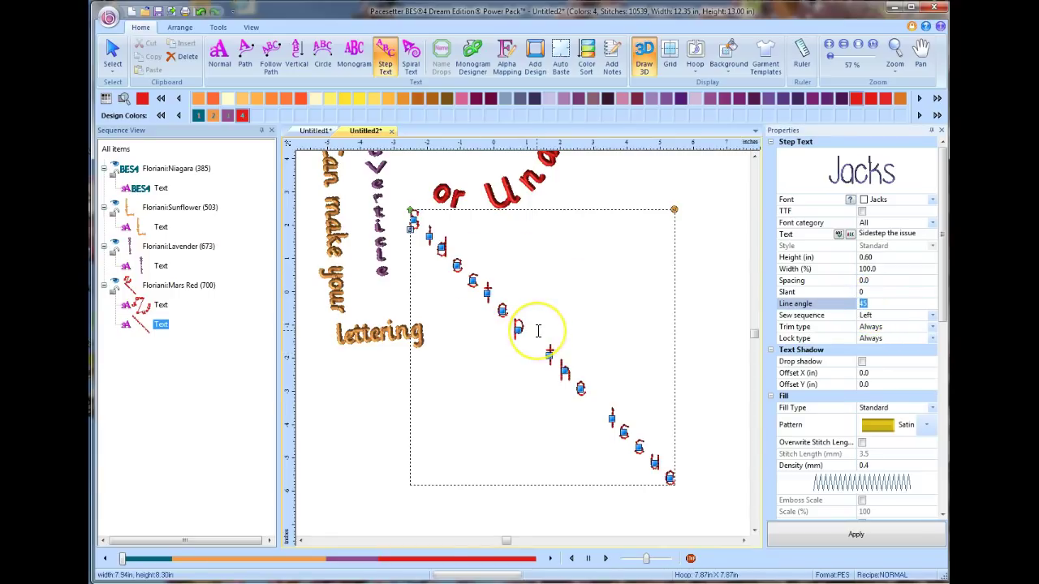
click(863, 305)
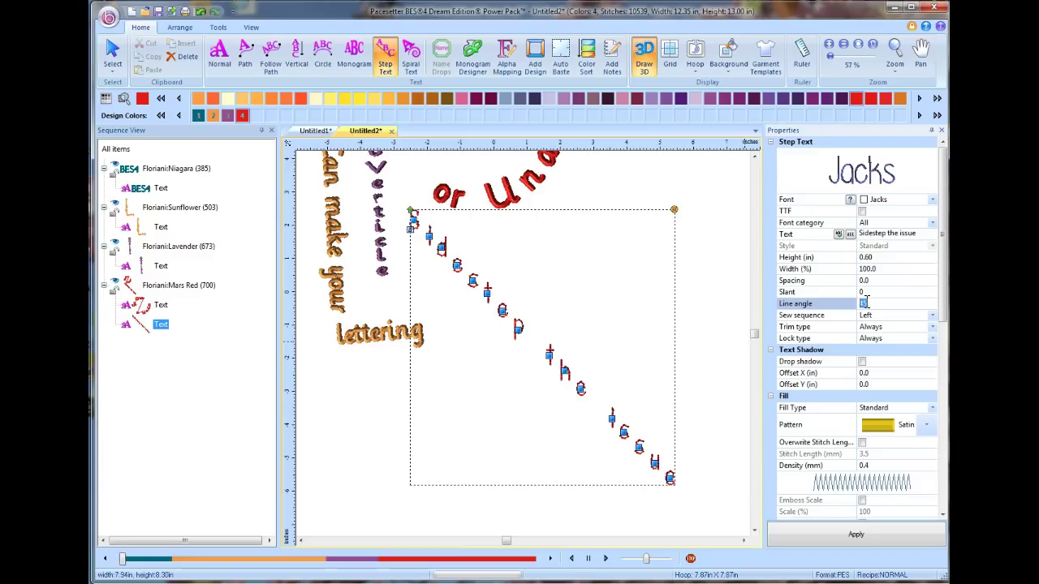
text(30)
click(857, 532)
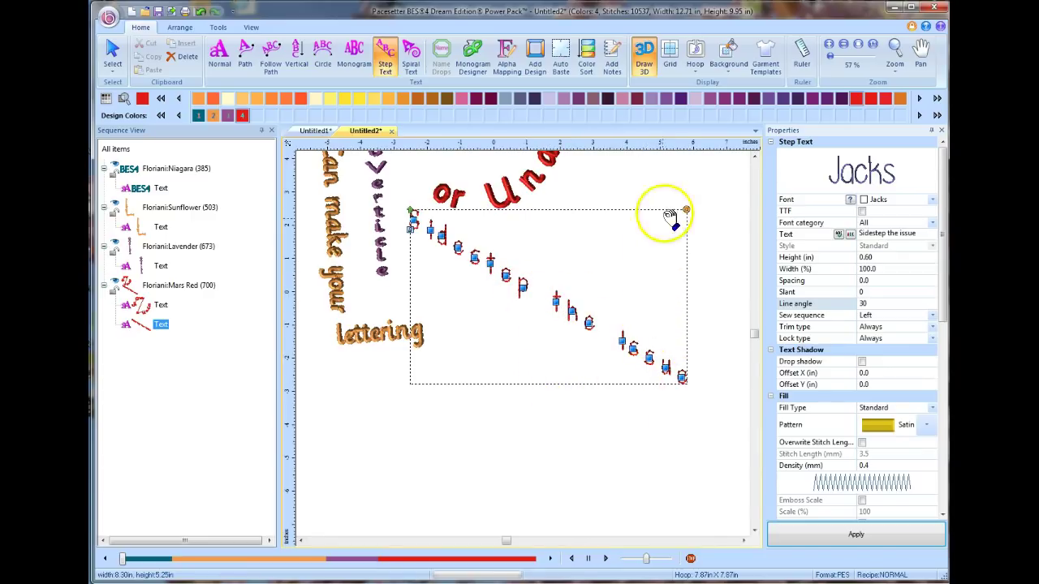
drag(649, 224, 638, 280)
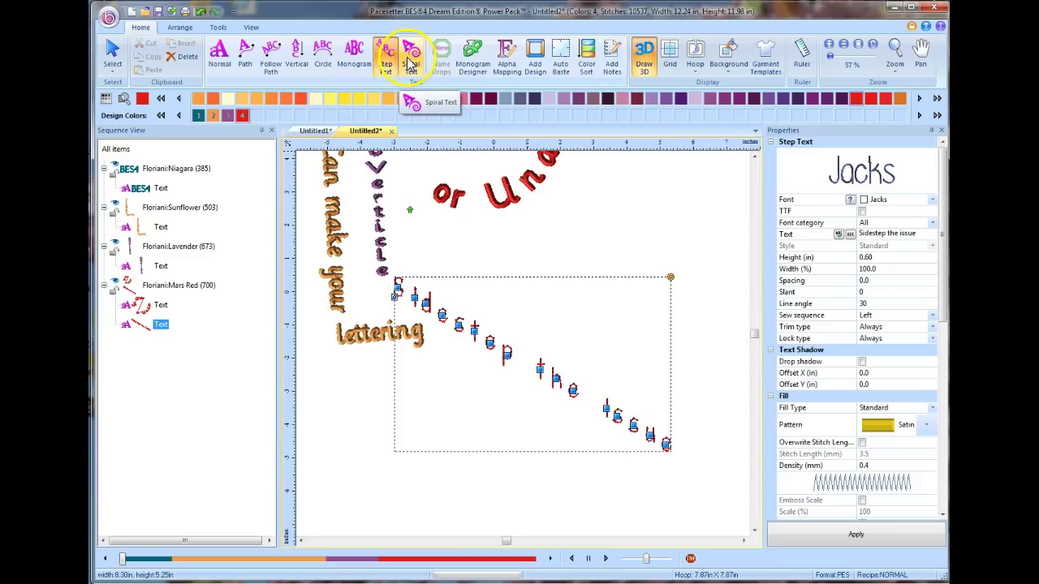
Place a Spiral Text object in the empty area above the step lettering's end and set its font to Chalk.
click(410, 59)
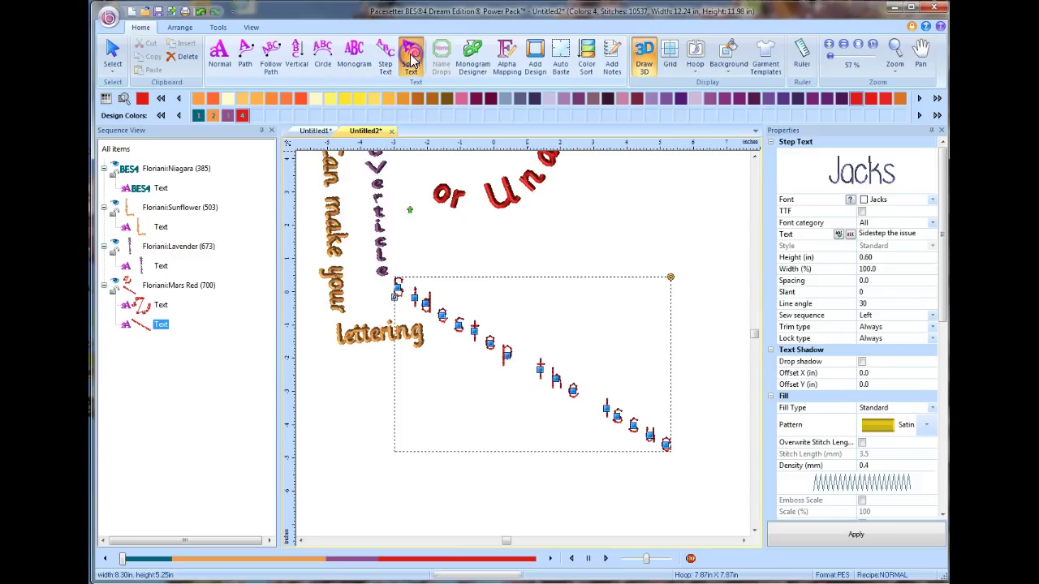
click(658, 241)
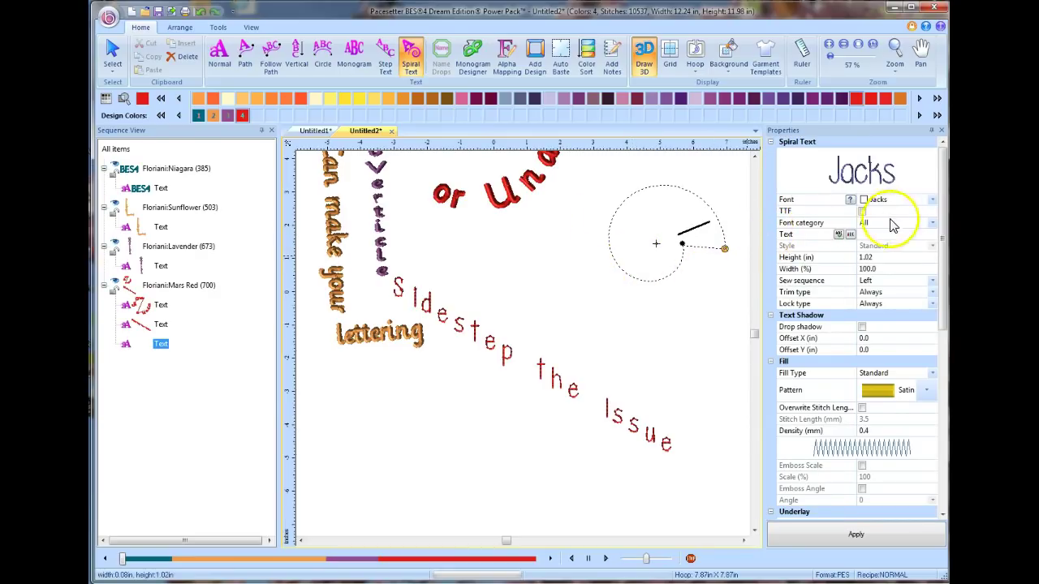
click(931, 200)
drag(933, 327, 937, 273)
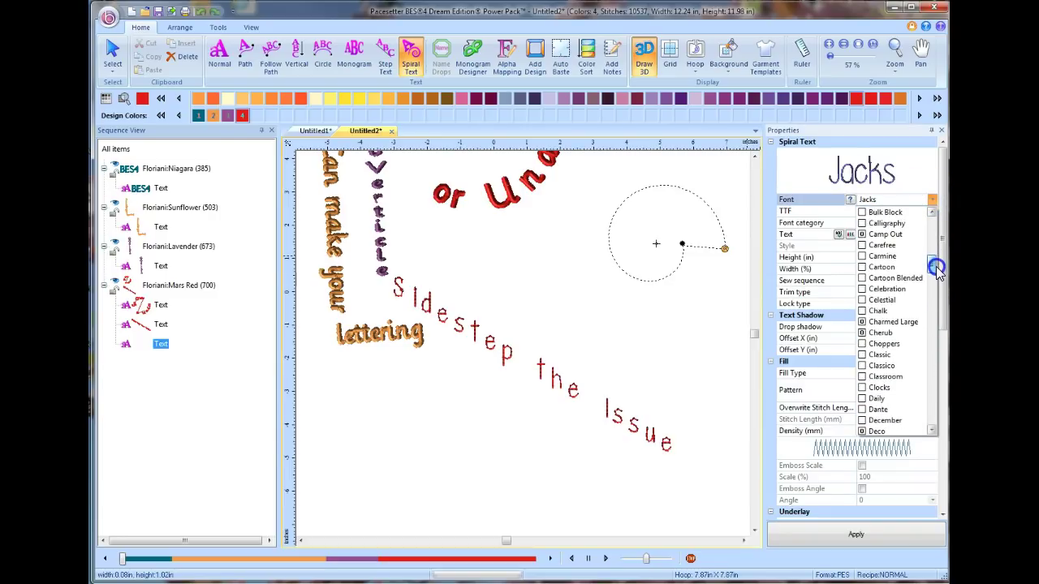
click(907, 311)
Set the spiral text's height to 0.65 in and generate it with the text "or spiral absolutely and completely out of control".
click(875, 258)
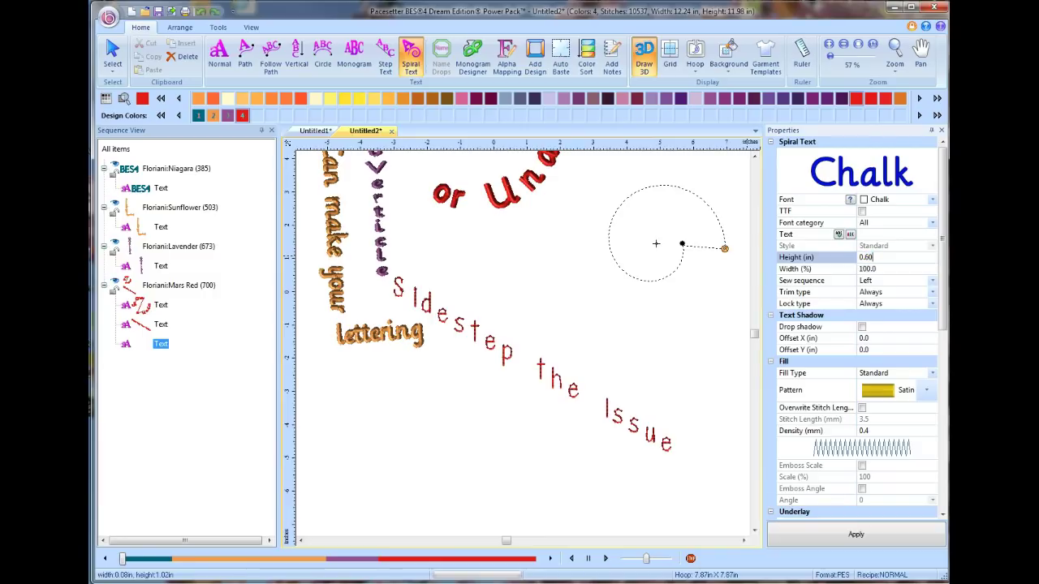
text(0.65)
click(880, 235)
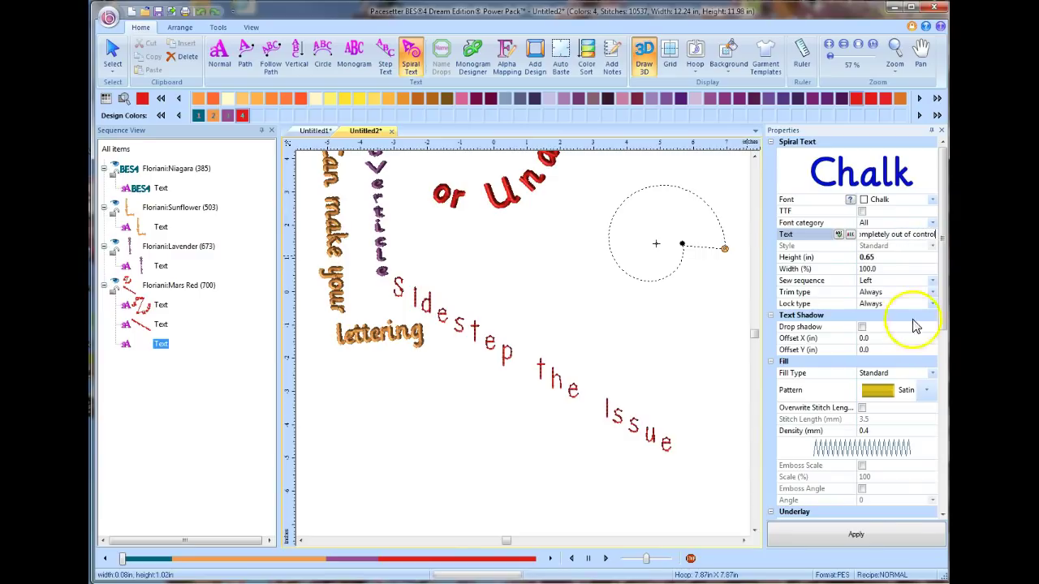
click(873, 533)
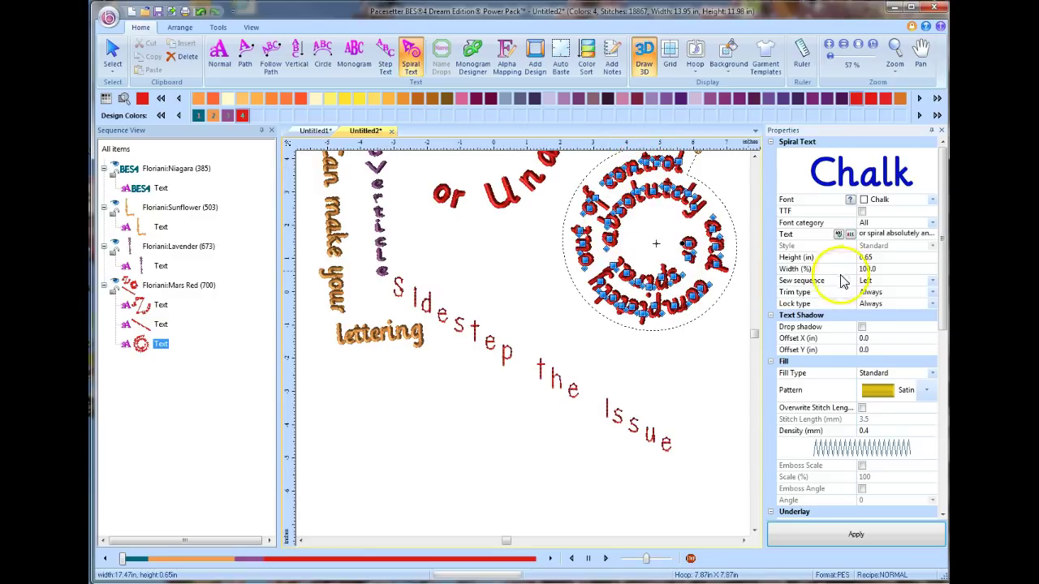
Set the spiral lettering's height to 0.75 in.
click(873, 258)
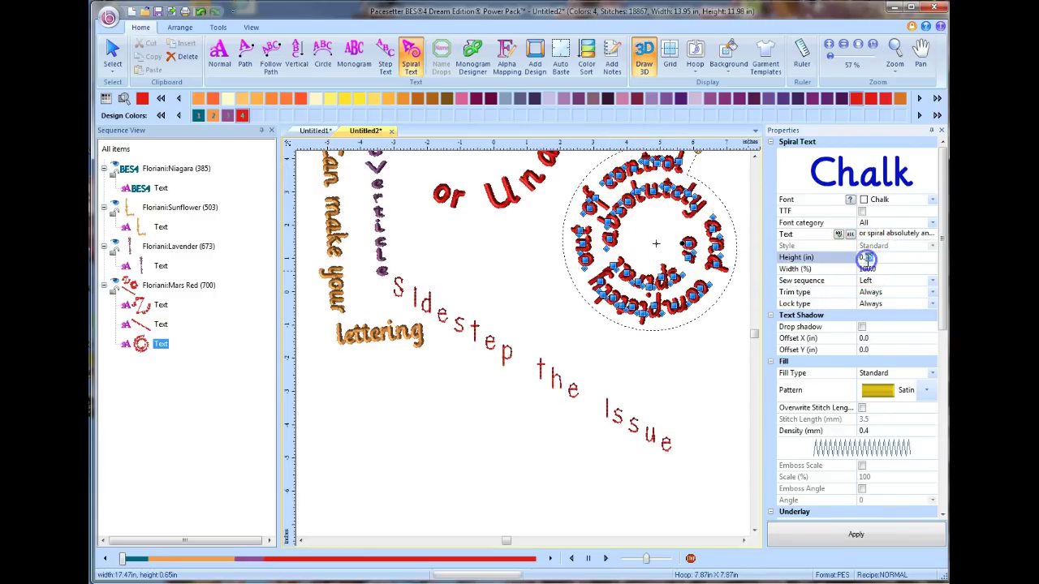
text(0.75)
key(Return)
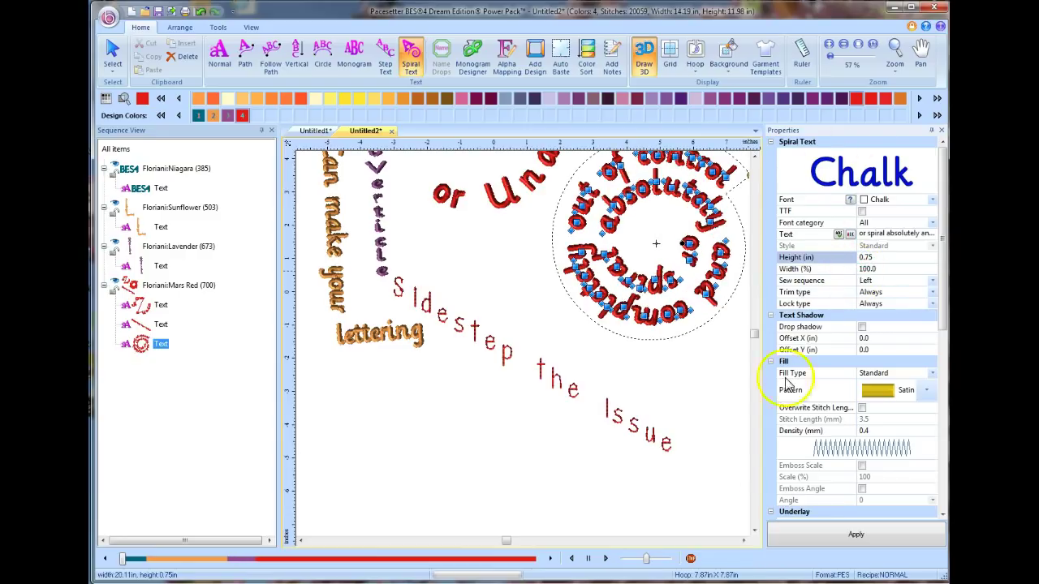
Rotate the spiral lettering counterclockwise around its center, adjust where the spiral begins, and deselect it.
click(743, 540)
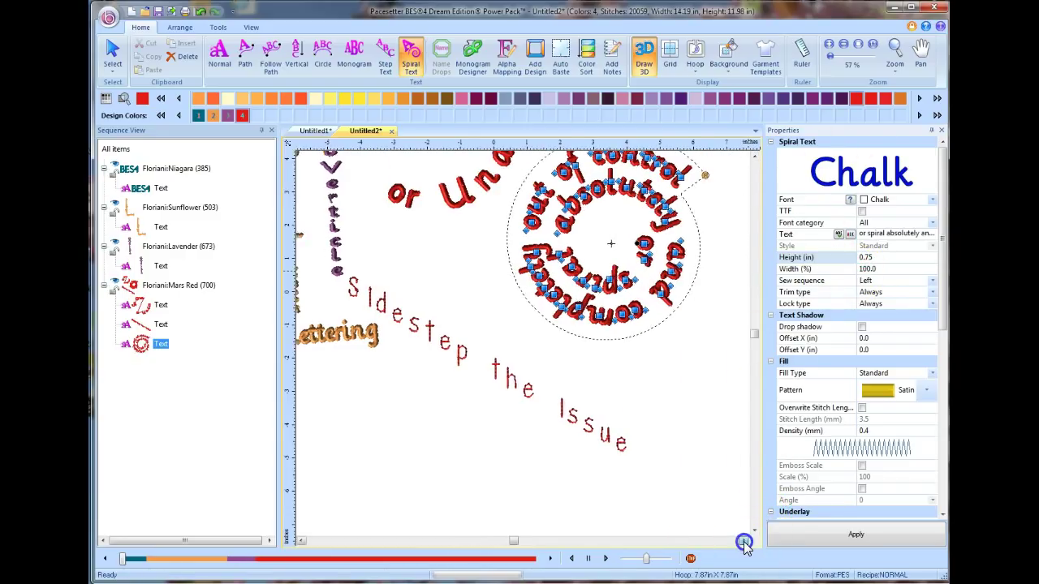
click(744, 540)
click(754, 155)
click(754, 155)
click(754, 155)
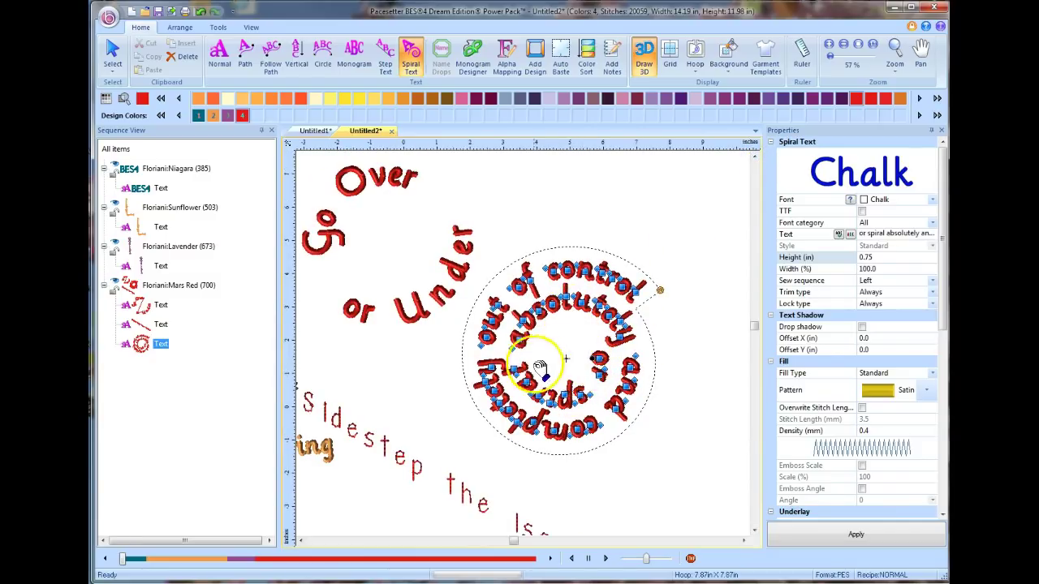
drag(660, 289, 681, 281)
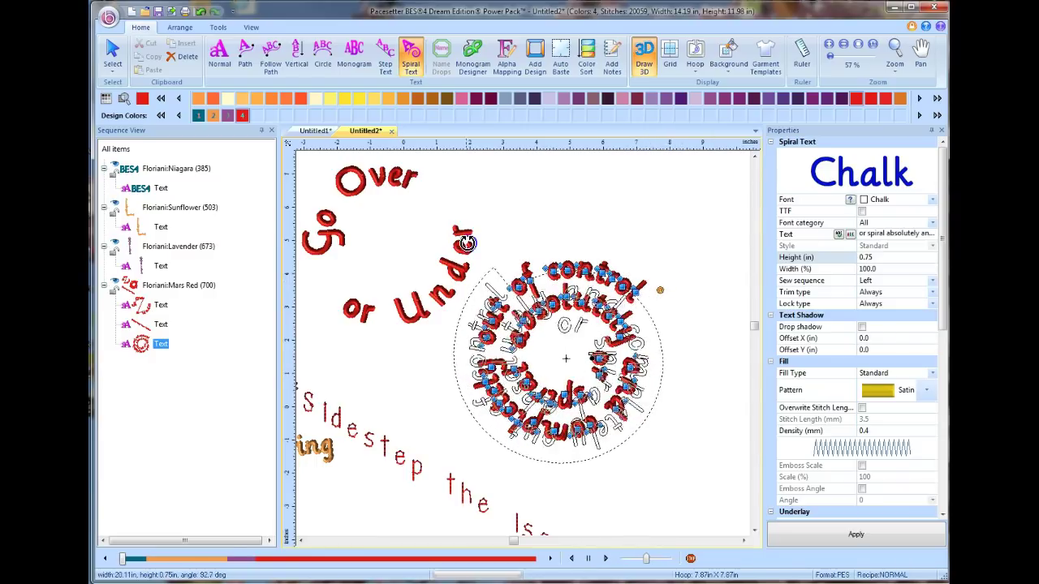
drag(450, 350, 449, 350)
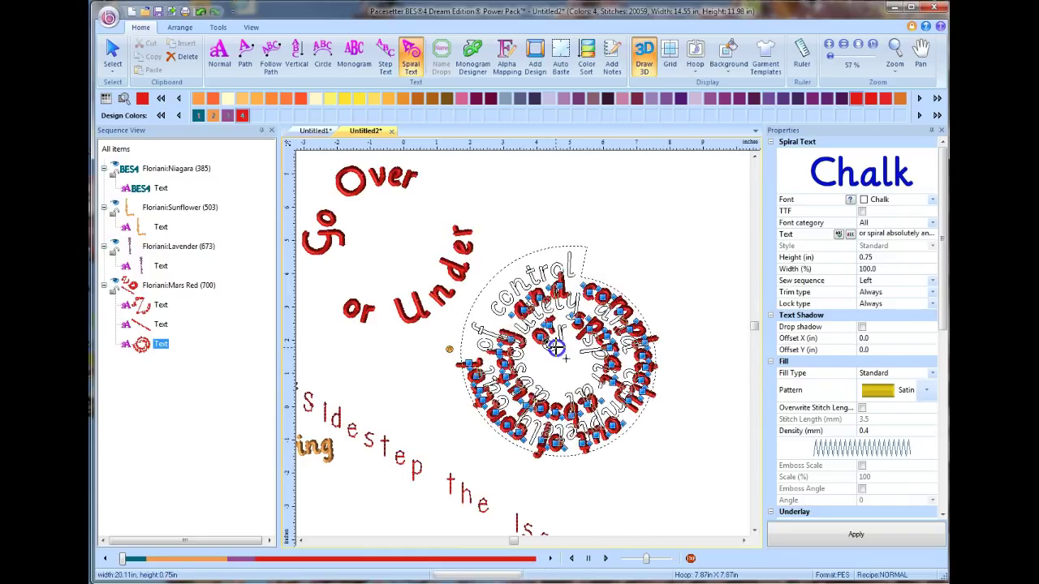
mouse_move(560, 350)
mouse_down()
mouse_move(566, 358)
mouse_move(545, 341)
mouse_move(566, 358)
mouse_up()
click(675, 263)
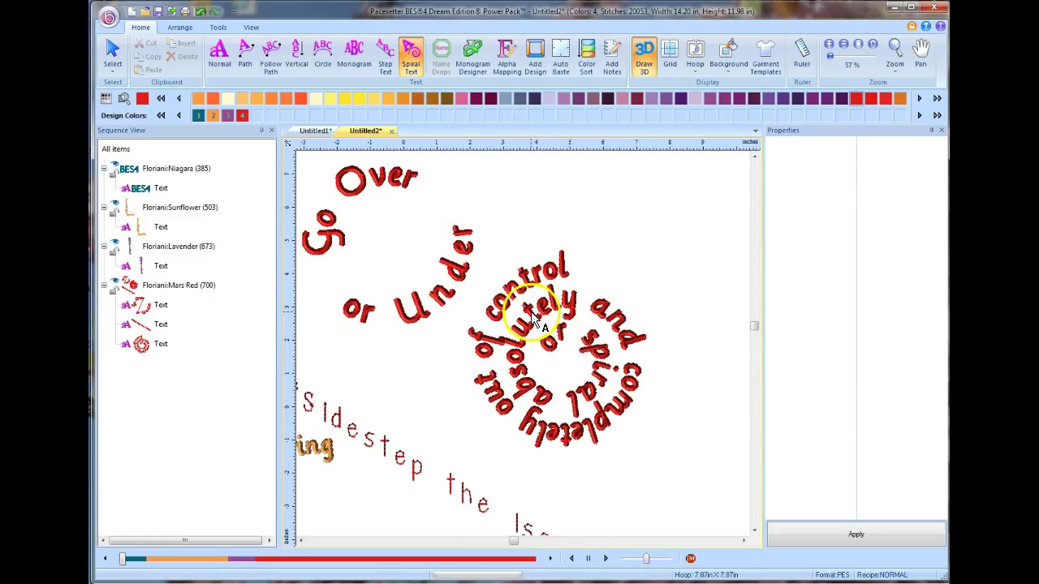
Reselect the spiral lettering for text editing and reposition the spiral's inner start point to the upper left of its center.
click(536, 323)
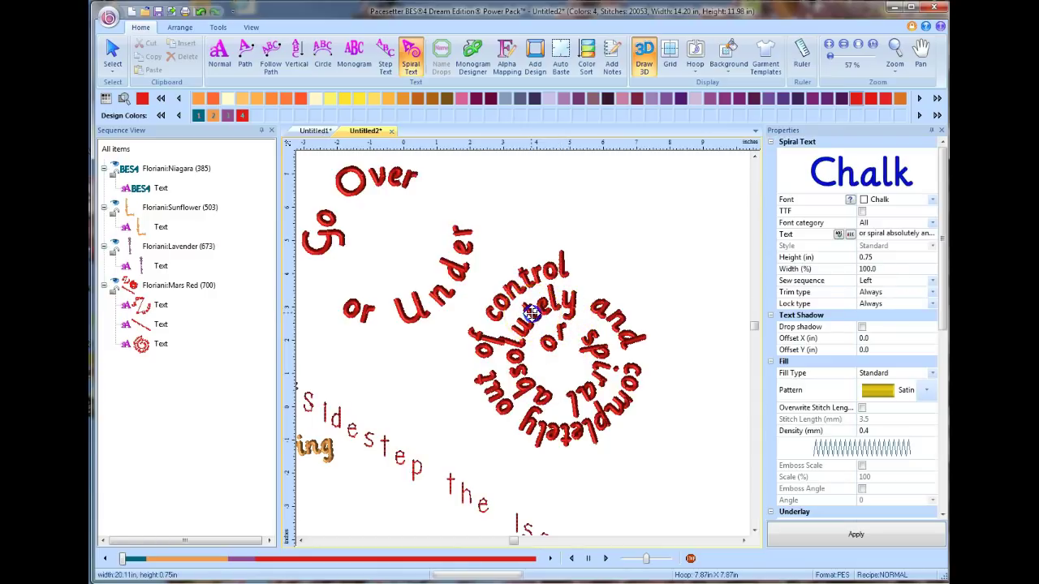
click(412, 61)
click(112, 53)
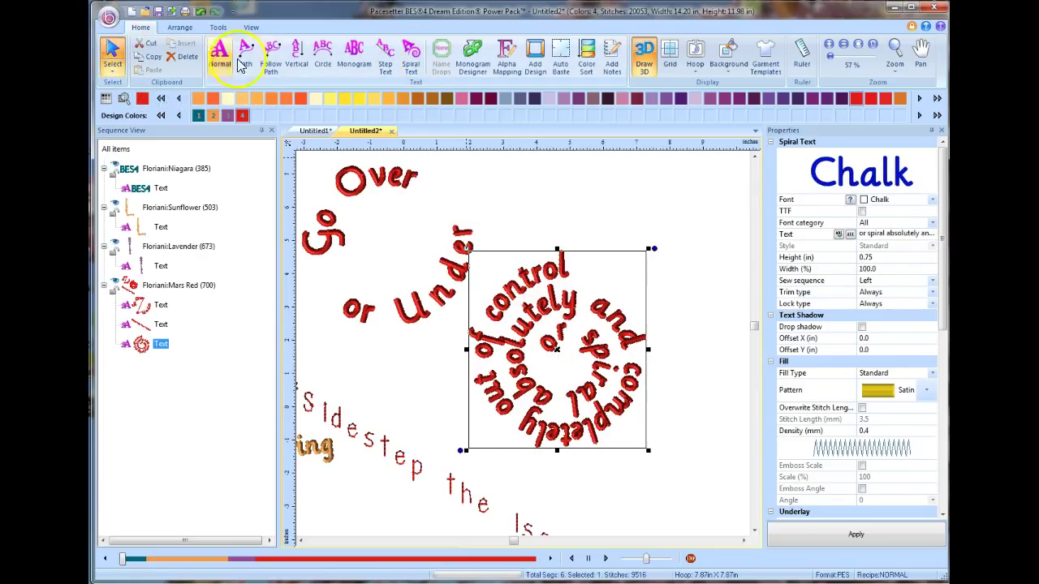
click(411, 61)
drag(610, 357, 548, 342)
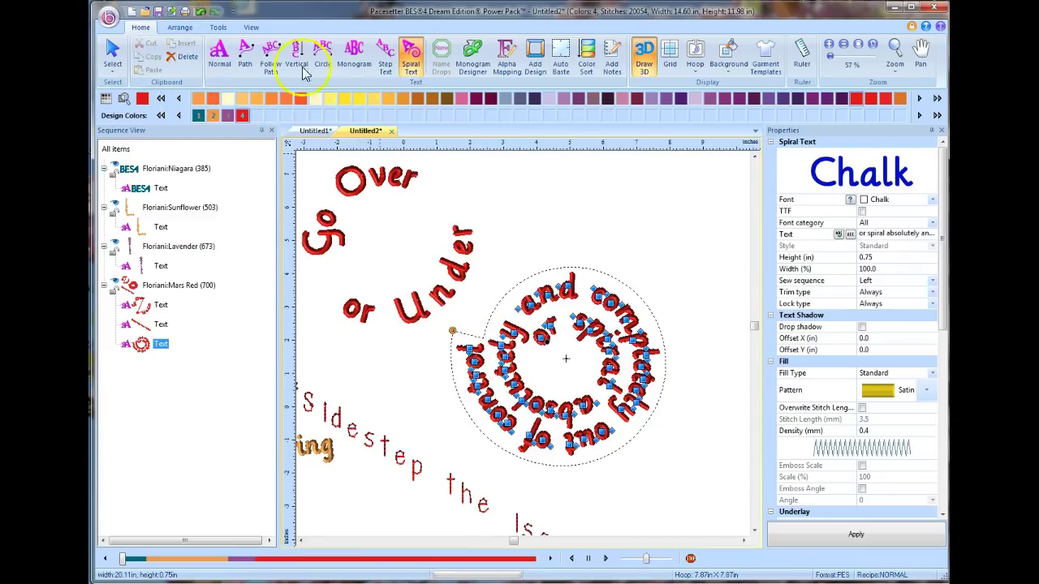
Create a new blank design and place a Monogram text object in it.
click(243, 31)
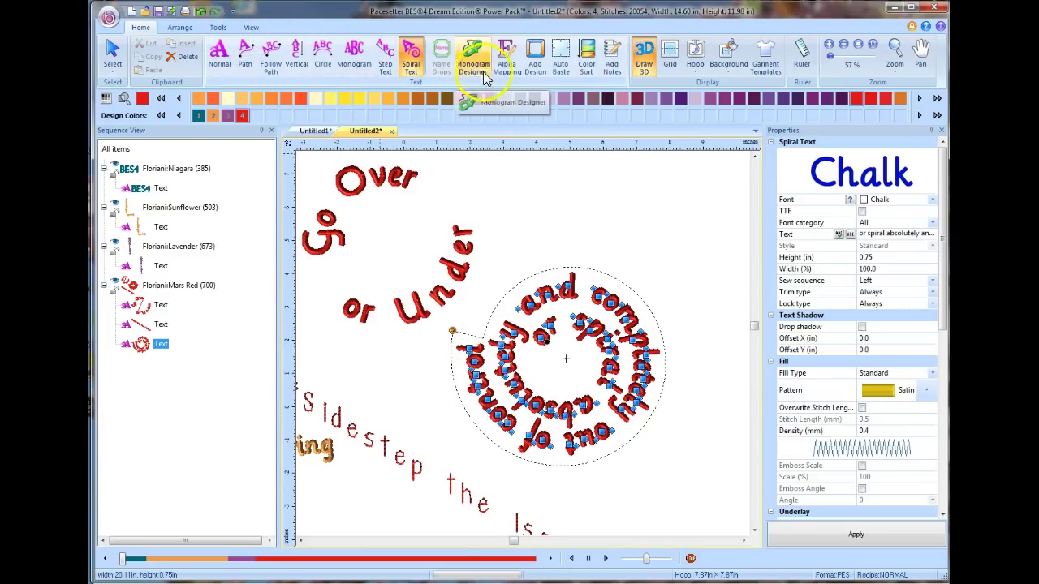
click(252, 69)
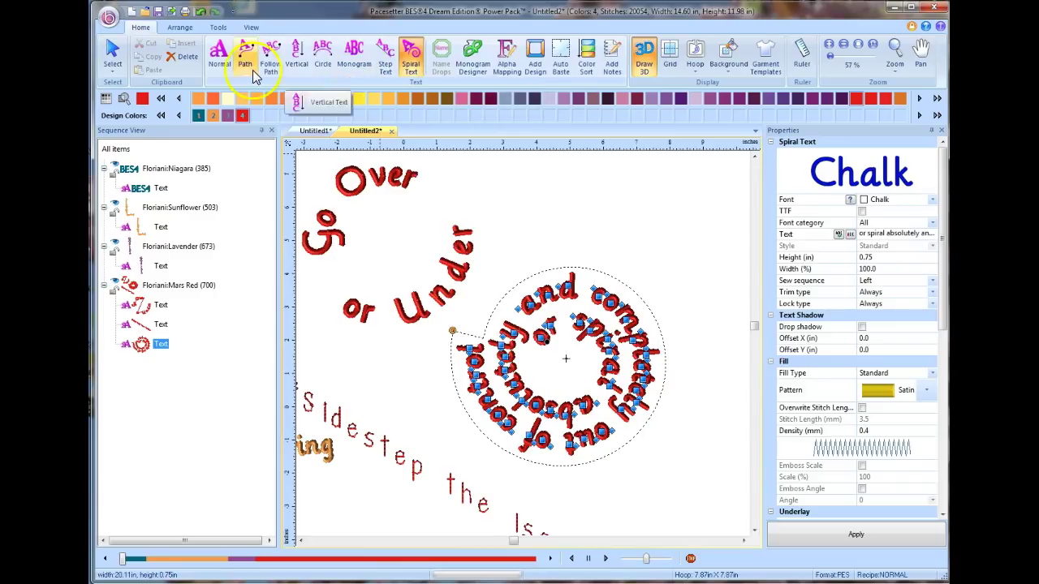
click(131, 11)
click(367, 65)
click(460, 298)
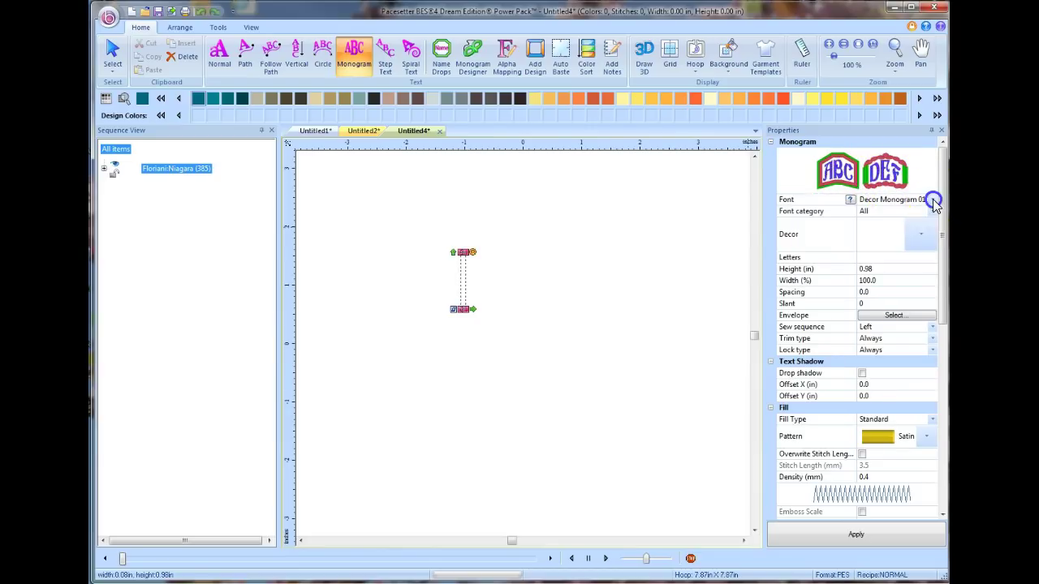
Set the monogram's font to Decor Monogram 02 with an open wreath decor and generate it with the letters JSH.
click(933, 201)
click(912, 221)
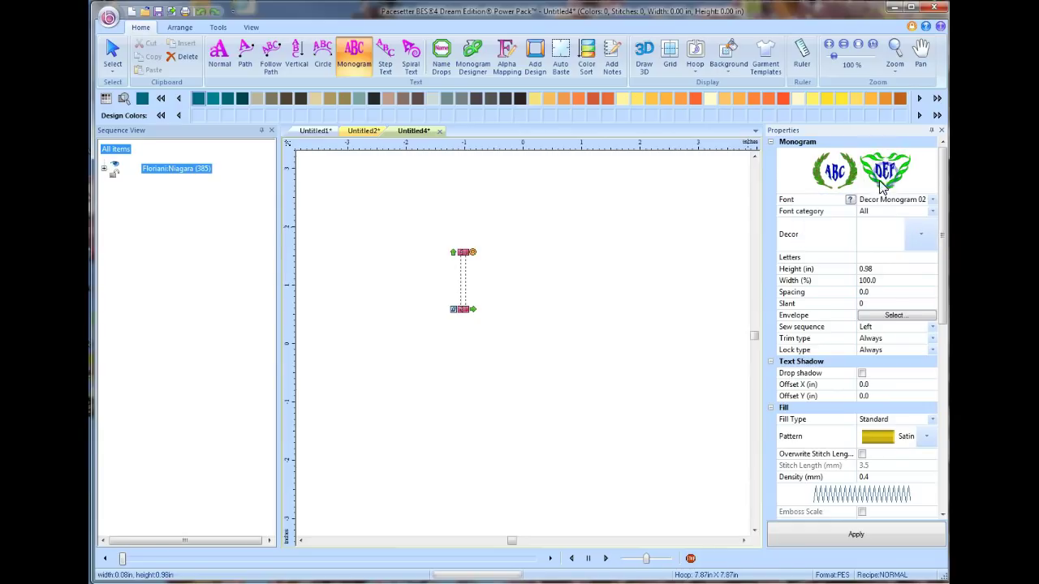
click(916, 232)
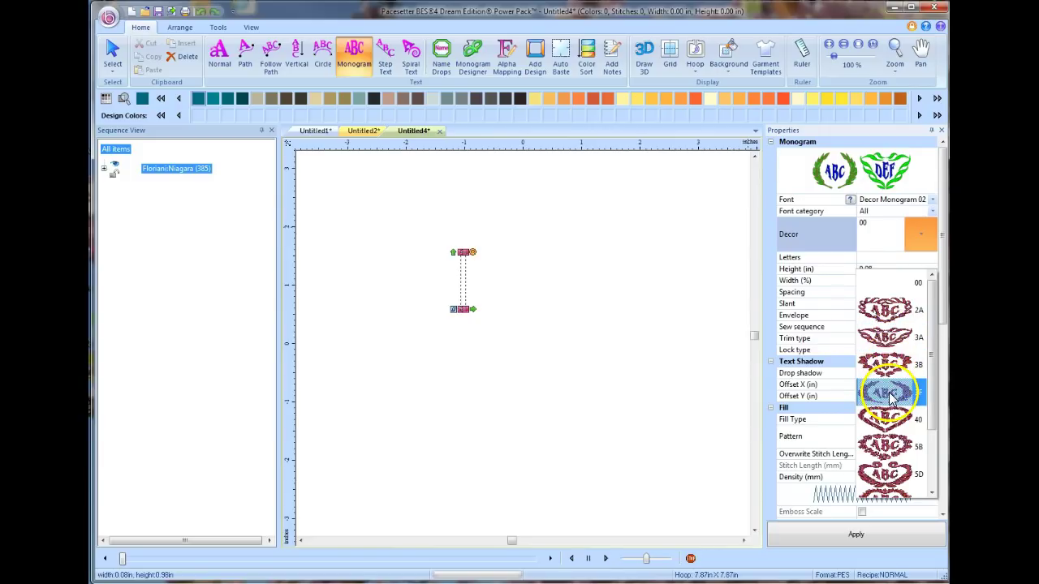
click(891, 393)
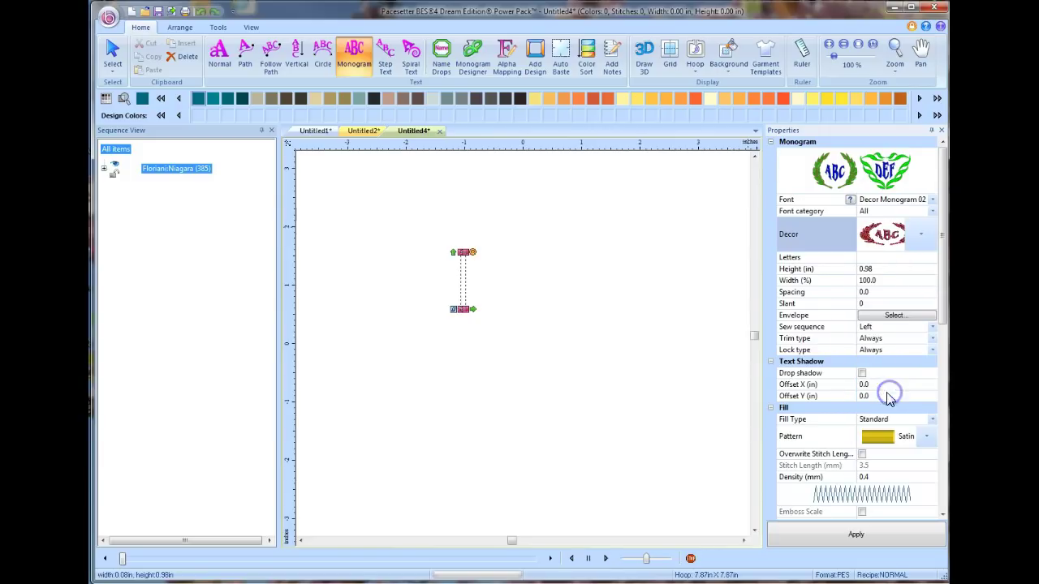
click(863, 257)
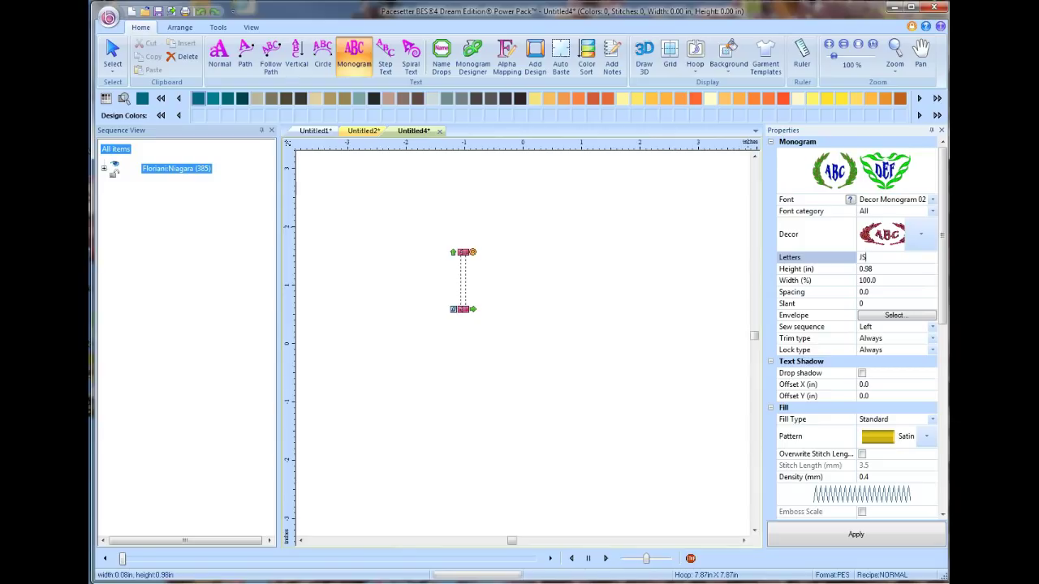
click(855, 535)
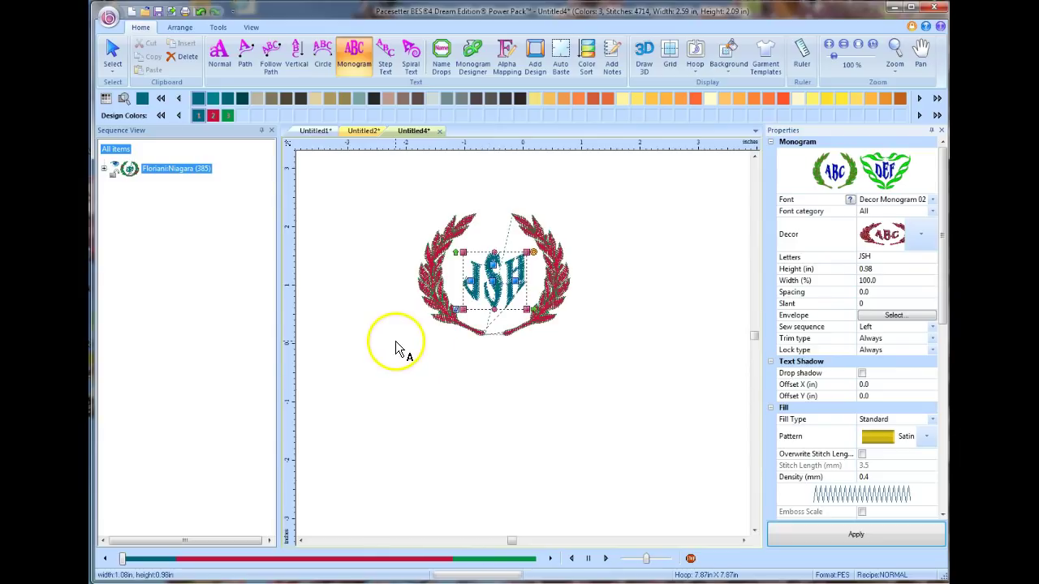
Close the monogram design without saving, deselect the spiral lettering in Untitled2, and show the whole design.
click(438, 131)
click(589, 334)
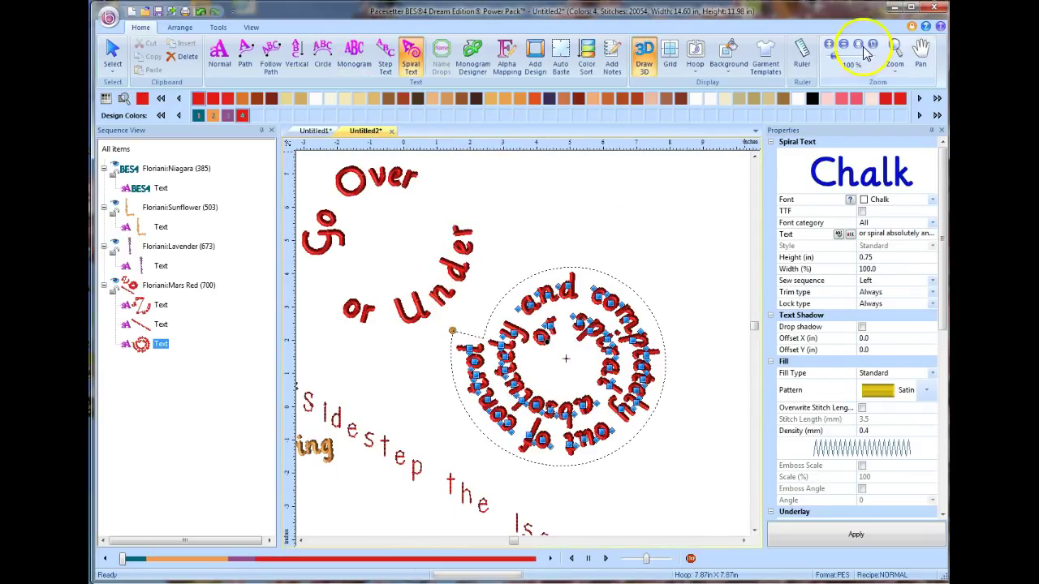
click(712, 192)
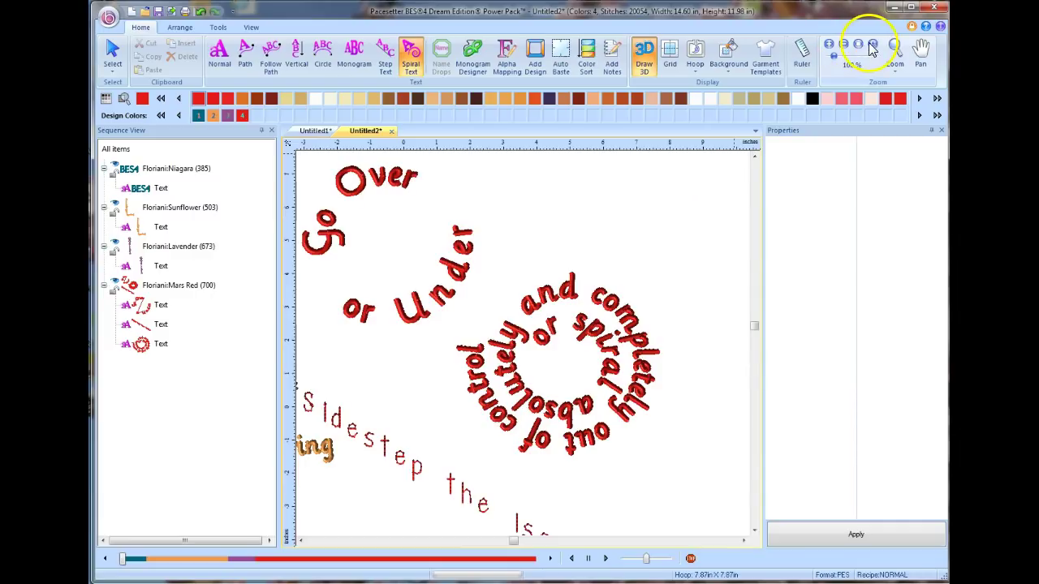
click(858, 49)
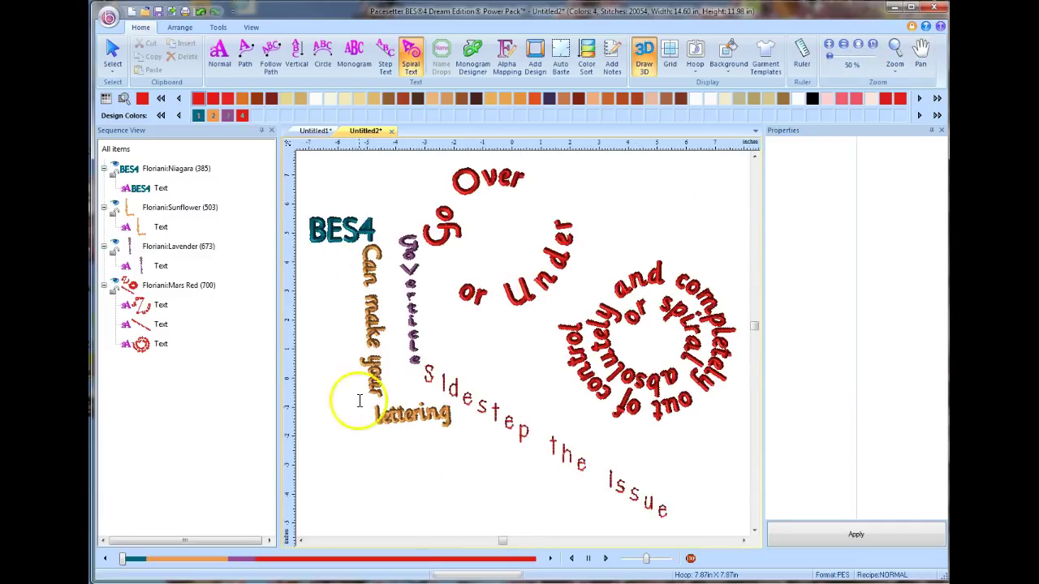